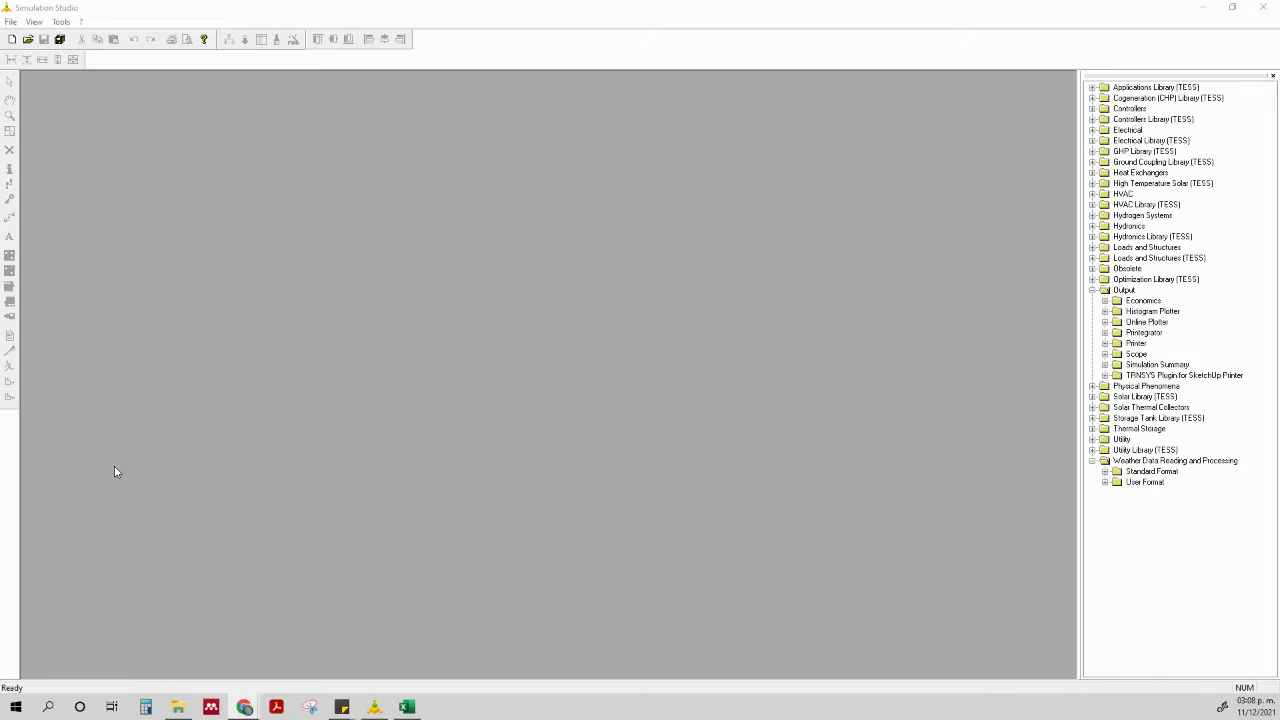
Switch to the Hummer H25.0-100KW page in Chrome and examine the turbine's datasheet and power curve
mouse_move(244, 707)
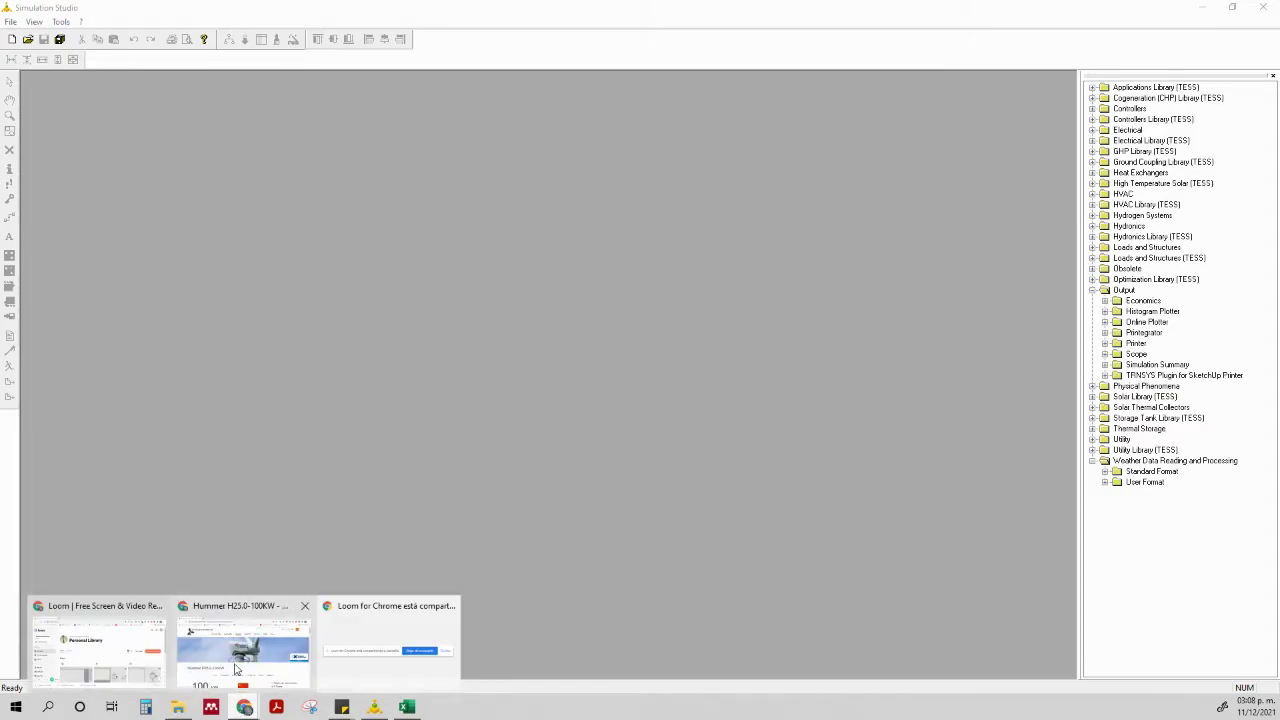
click(235, 645)
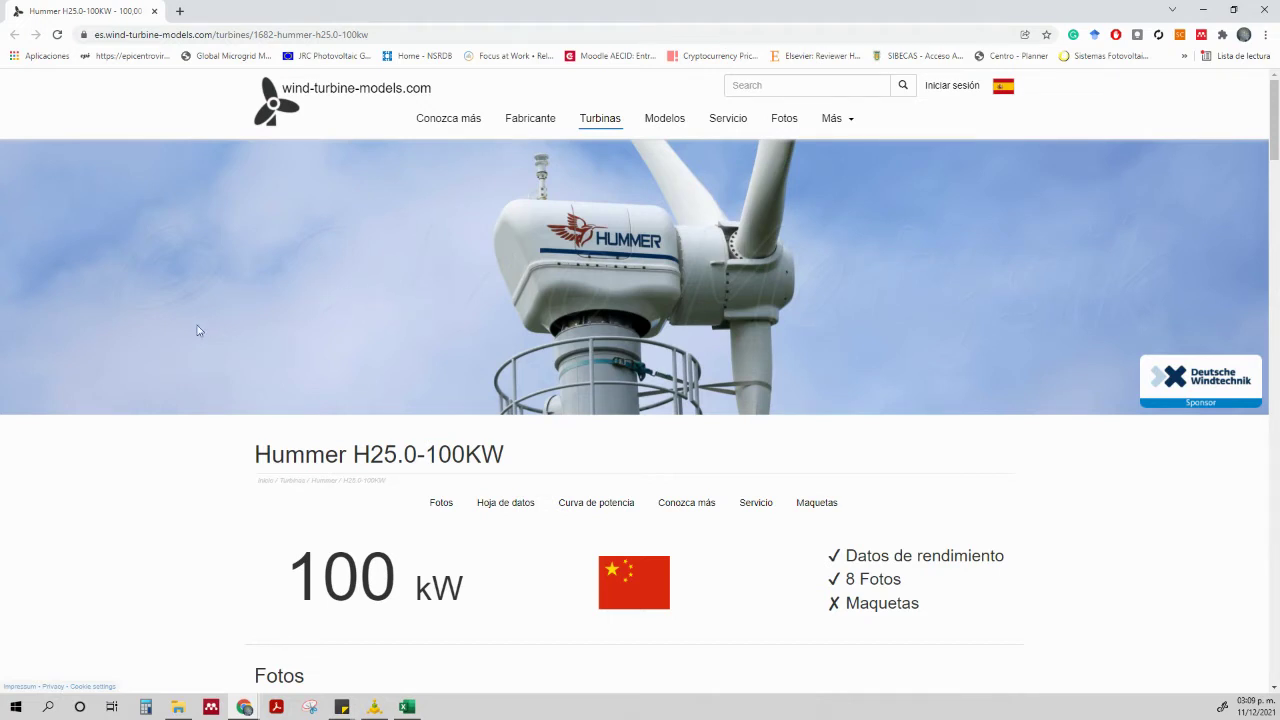
scroll(220, 315, down, 3)
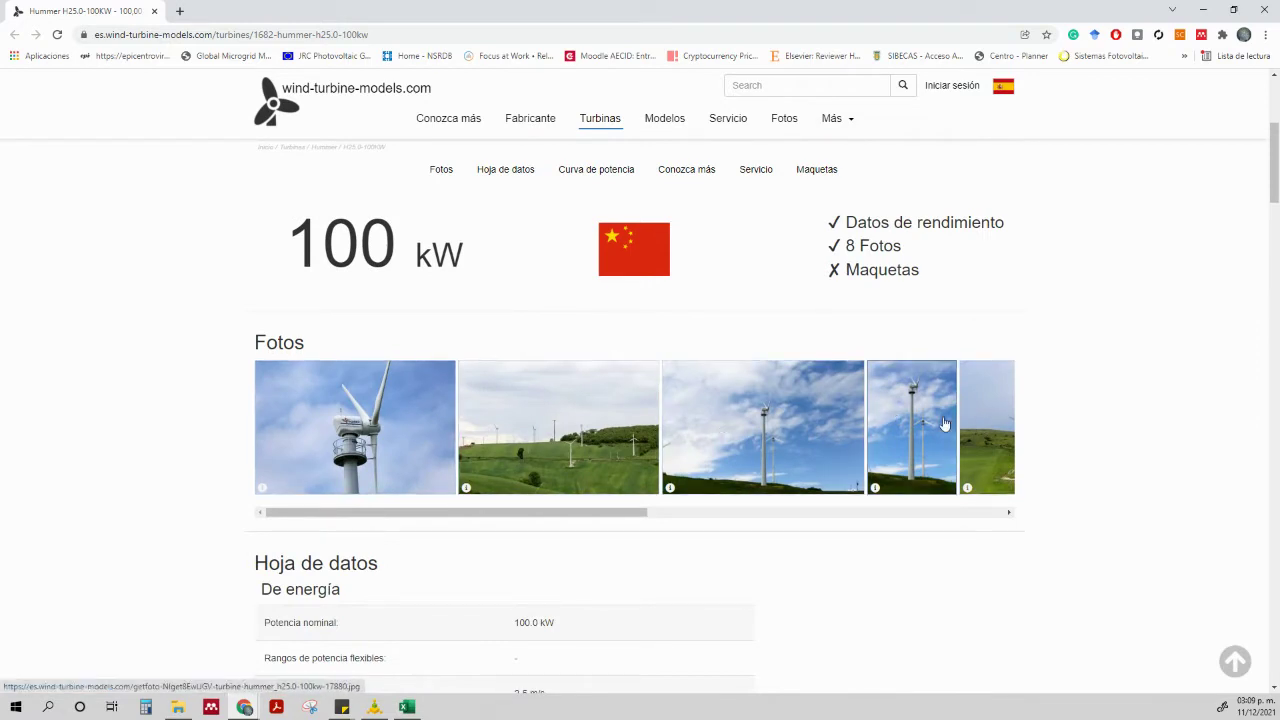
scroll(808, 360, down, 3)
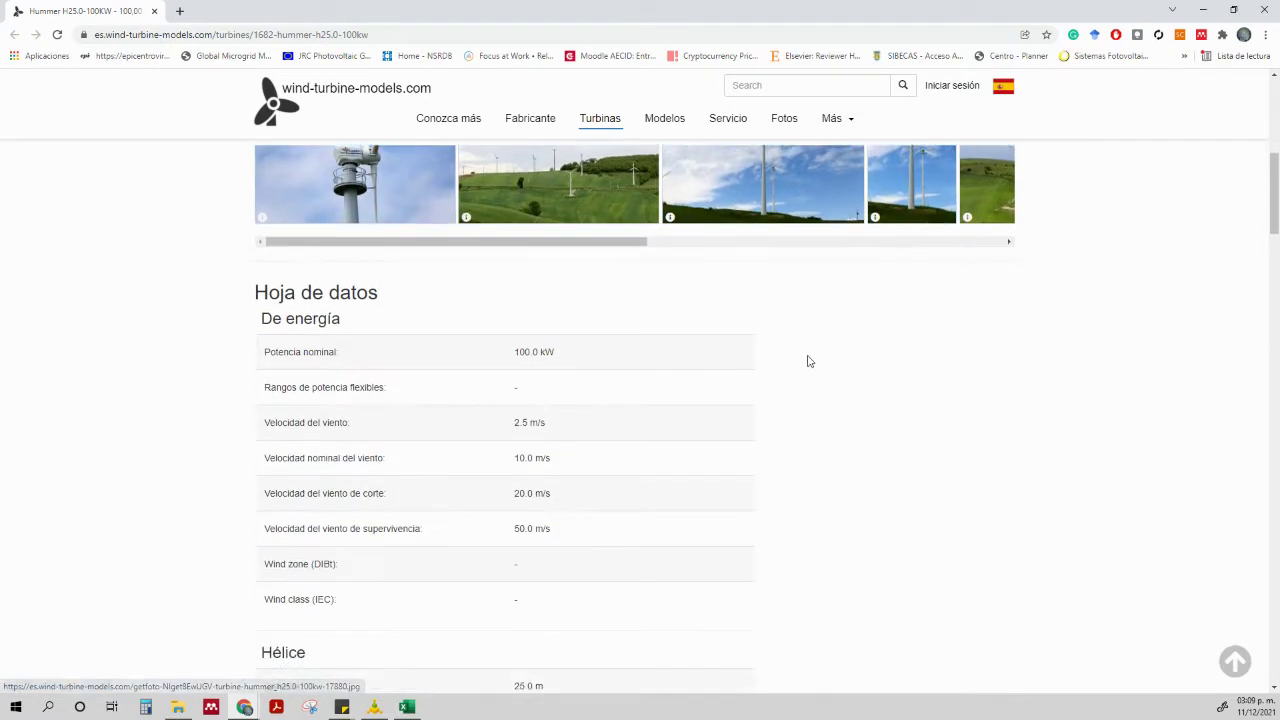
scroll(405, 402, down, 1)
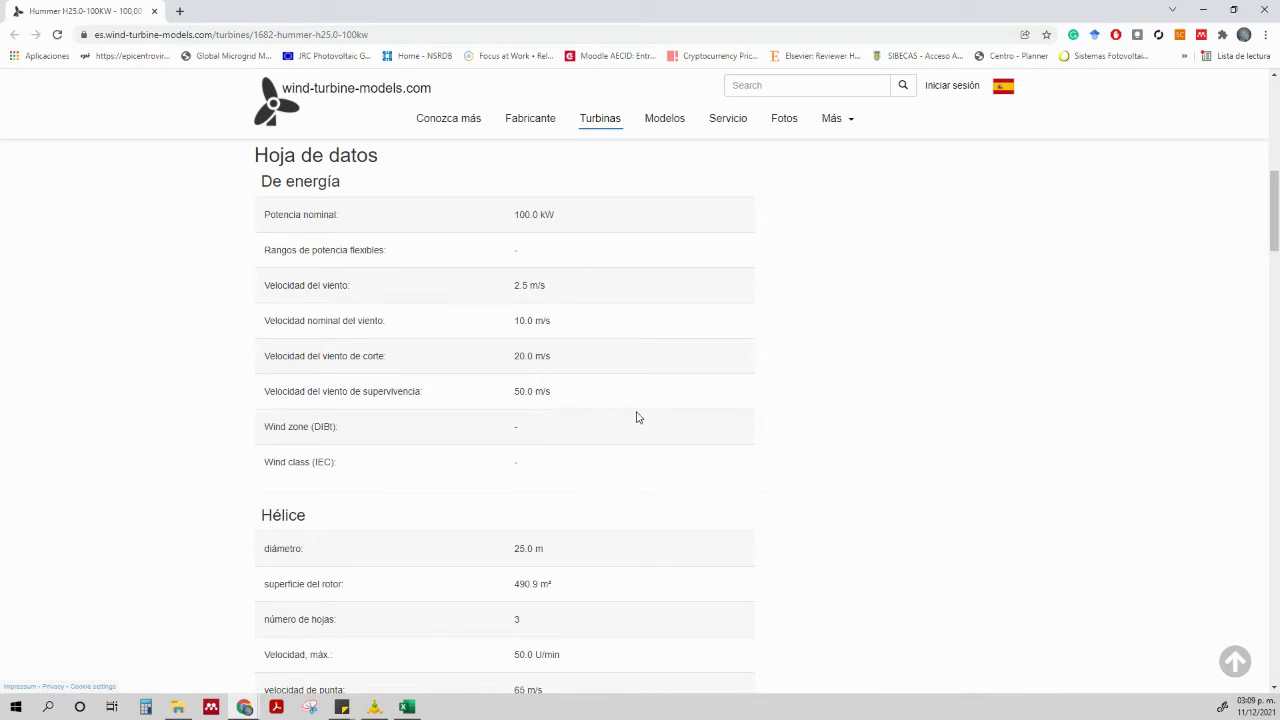
scroll(610, 395, down, 2)
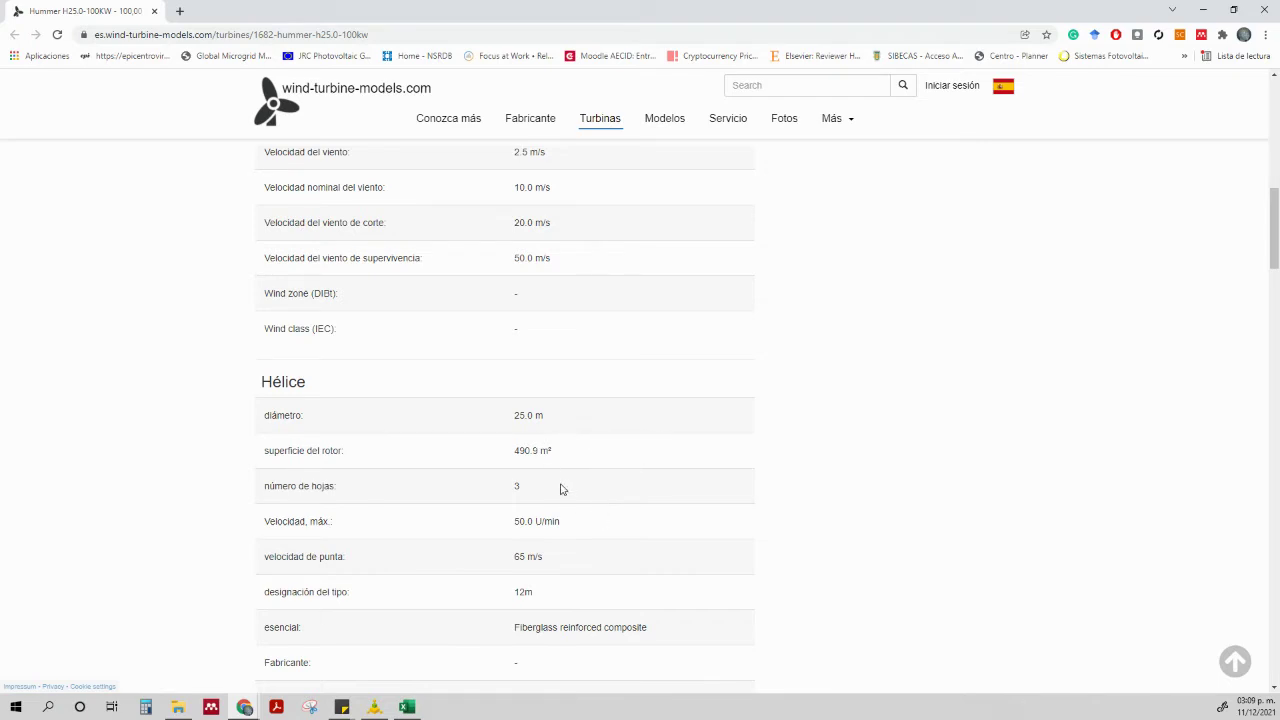
scroll(642, 488, down, 10)
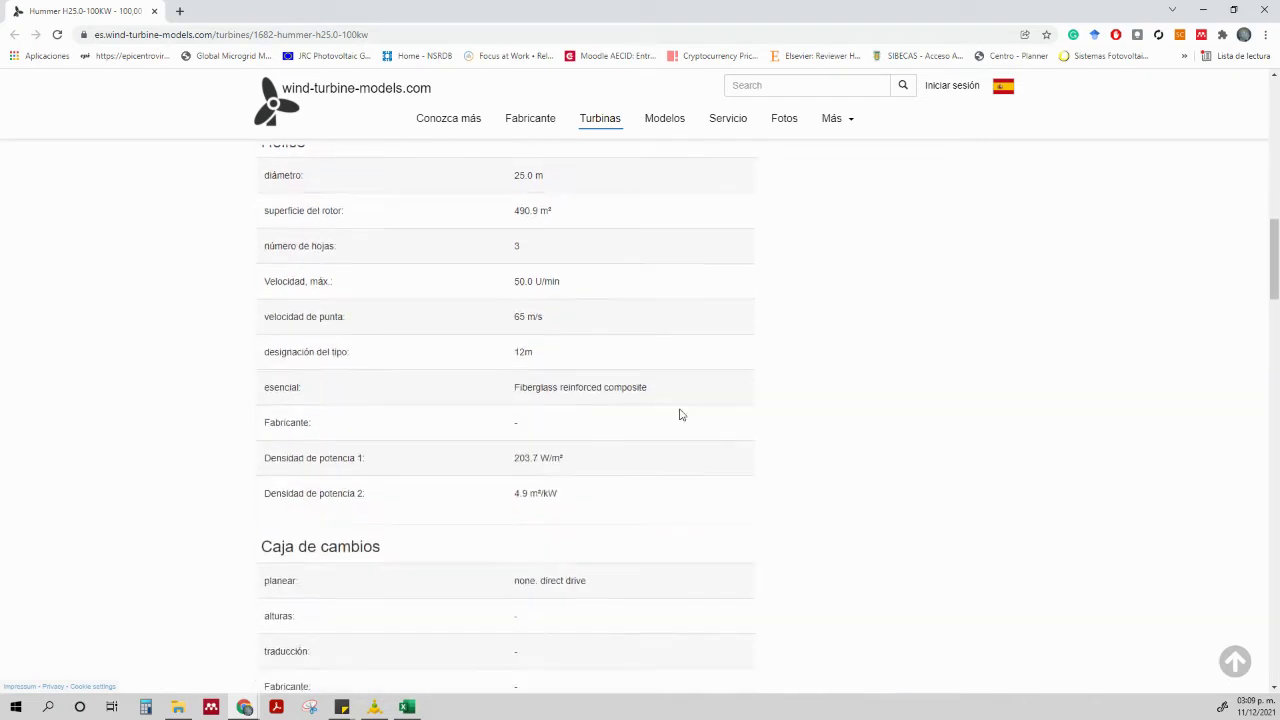
scroll(475, 391, down, 10)
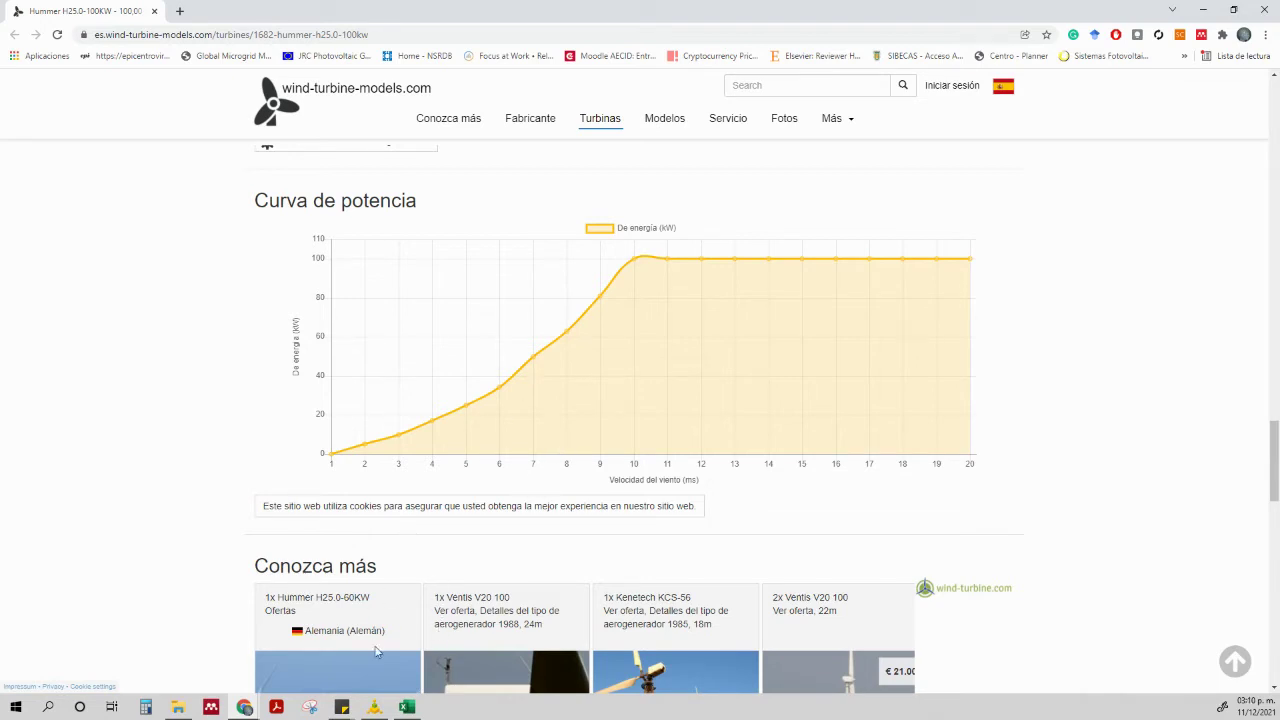
Switch to Simulation Studio and create an empty TRNSYS project
click(376, 709)
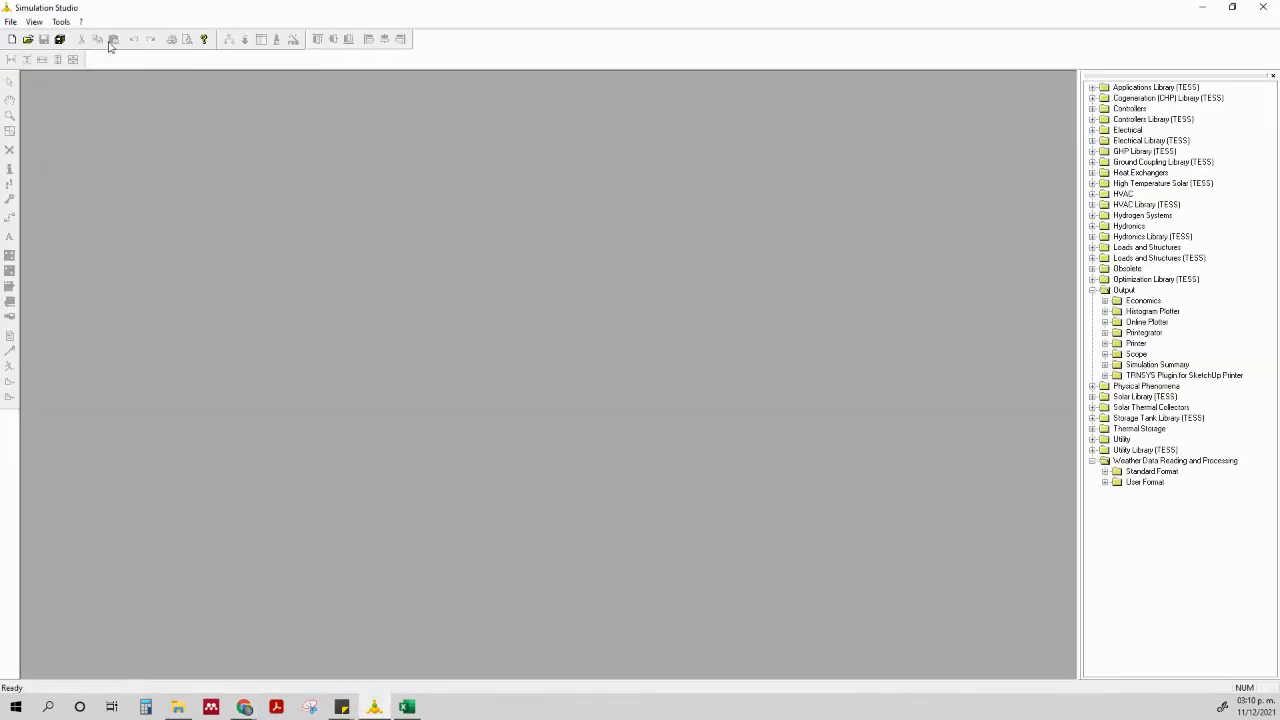
click(11, 39)
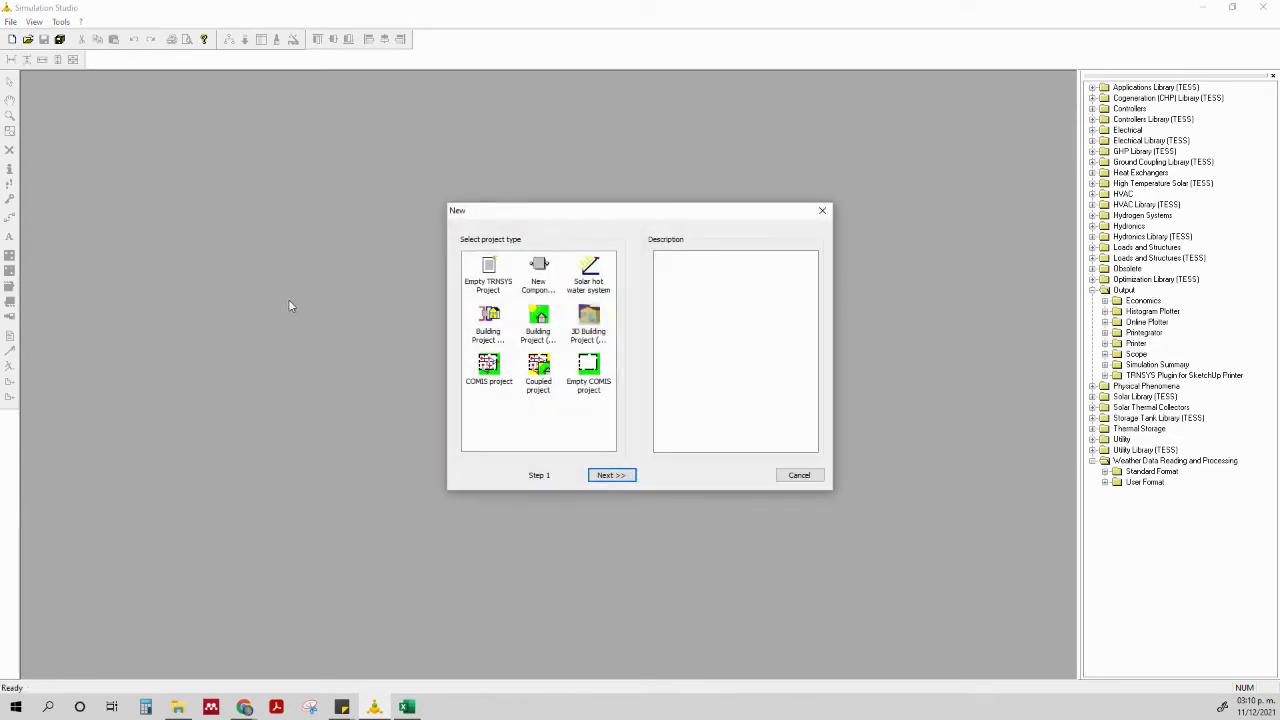
click(491, 270)
click(611, 476)
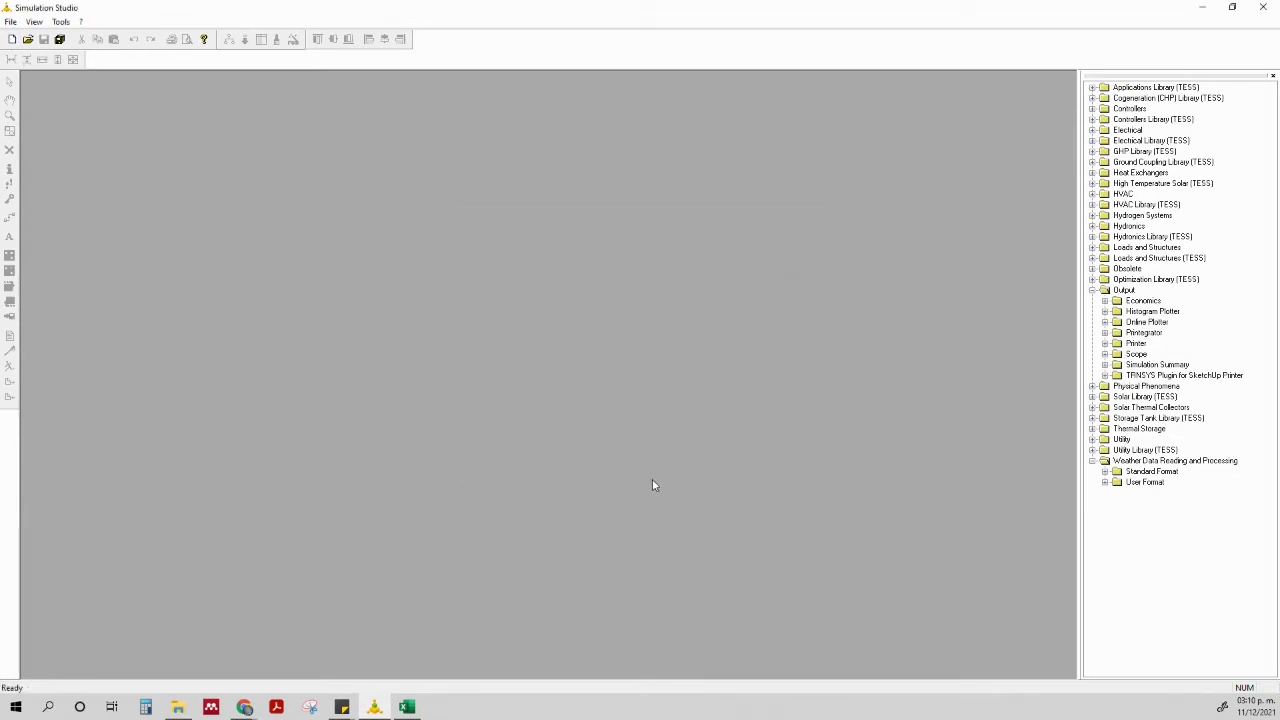
click(897, 136)
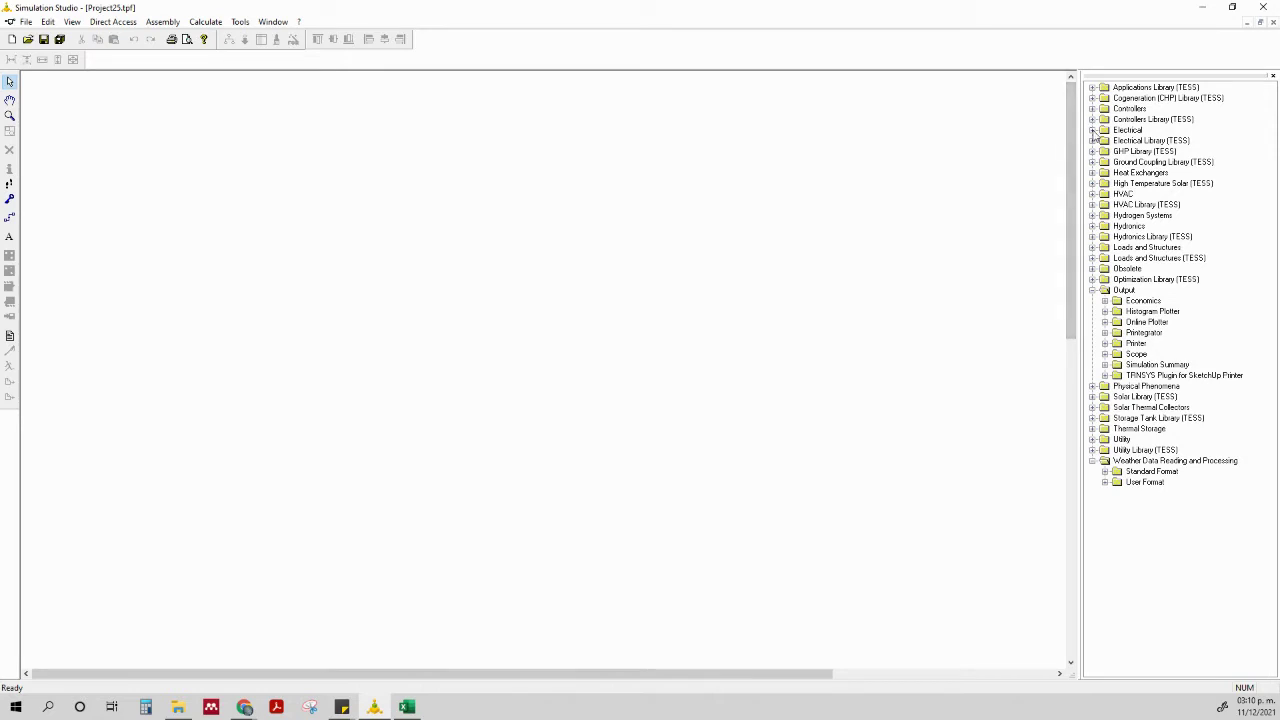
Add a Type90 wind turbine from the Electrical component library to the project canvas
click(1092, 130)
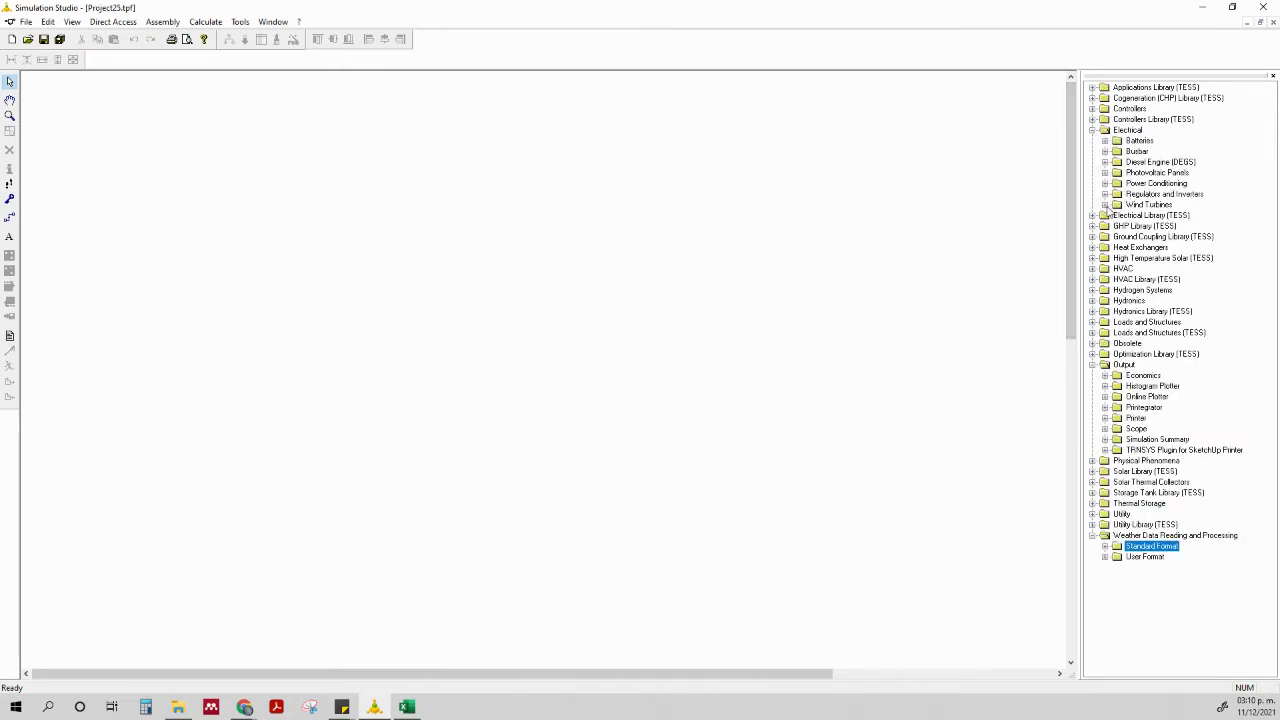
click(1105, 204)
drag(1150, 215, 465, 318)
click(592, 370)
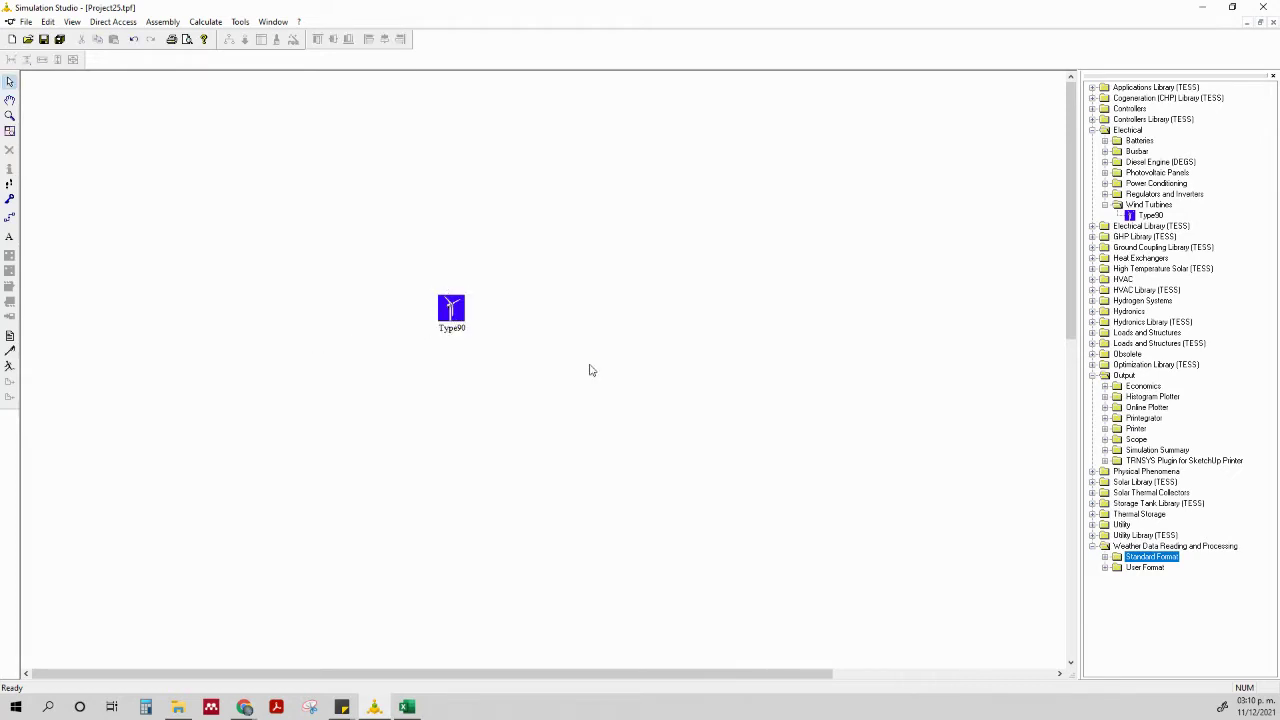
Open the Type90 turbine's external WECS parameter file for editing and enlarge its window to show all data pairs
double_click(450, 308)
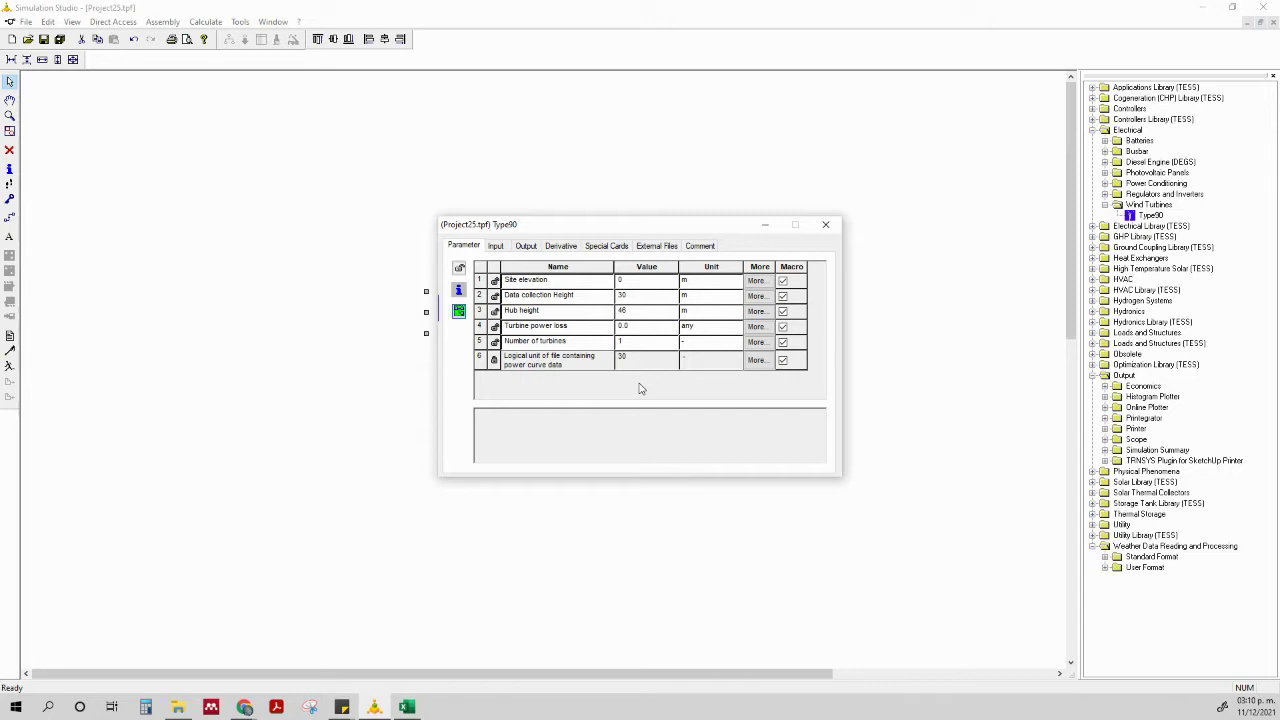
click(661, 247)
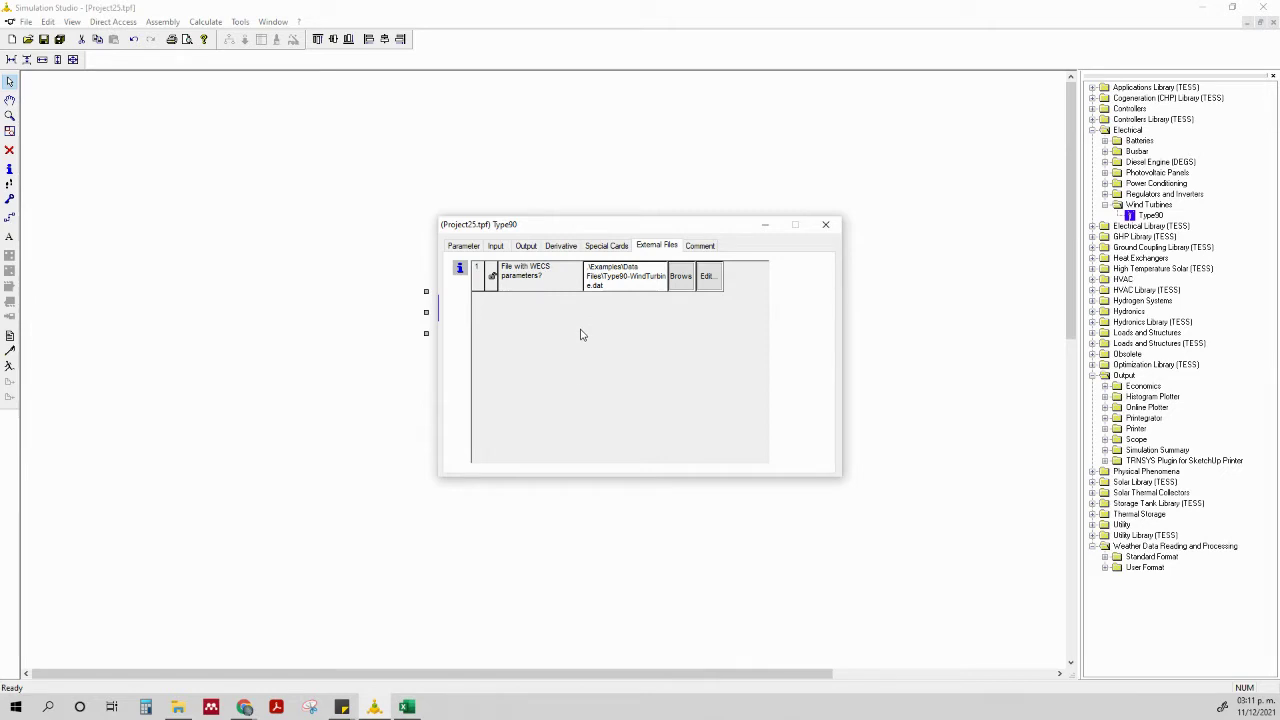
click(706, 276)
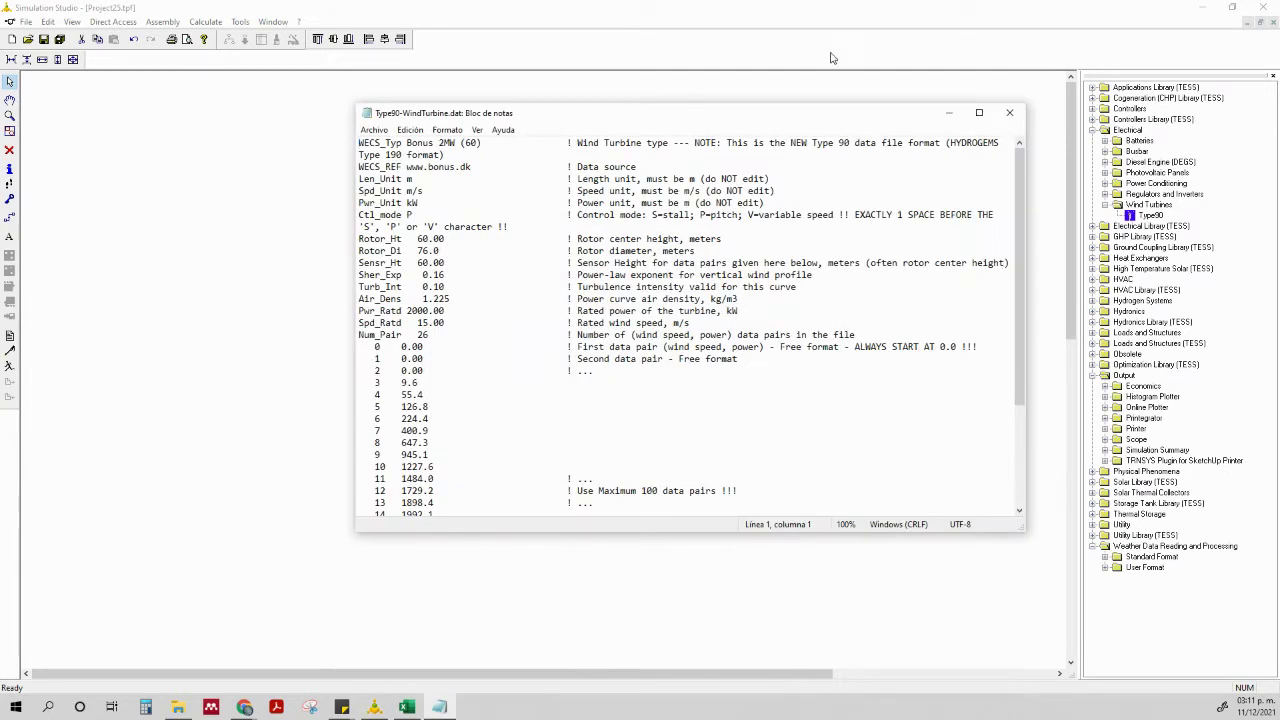
drag(780, 104, 780, 25)
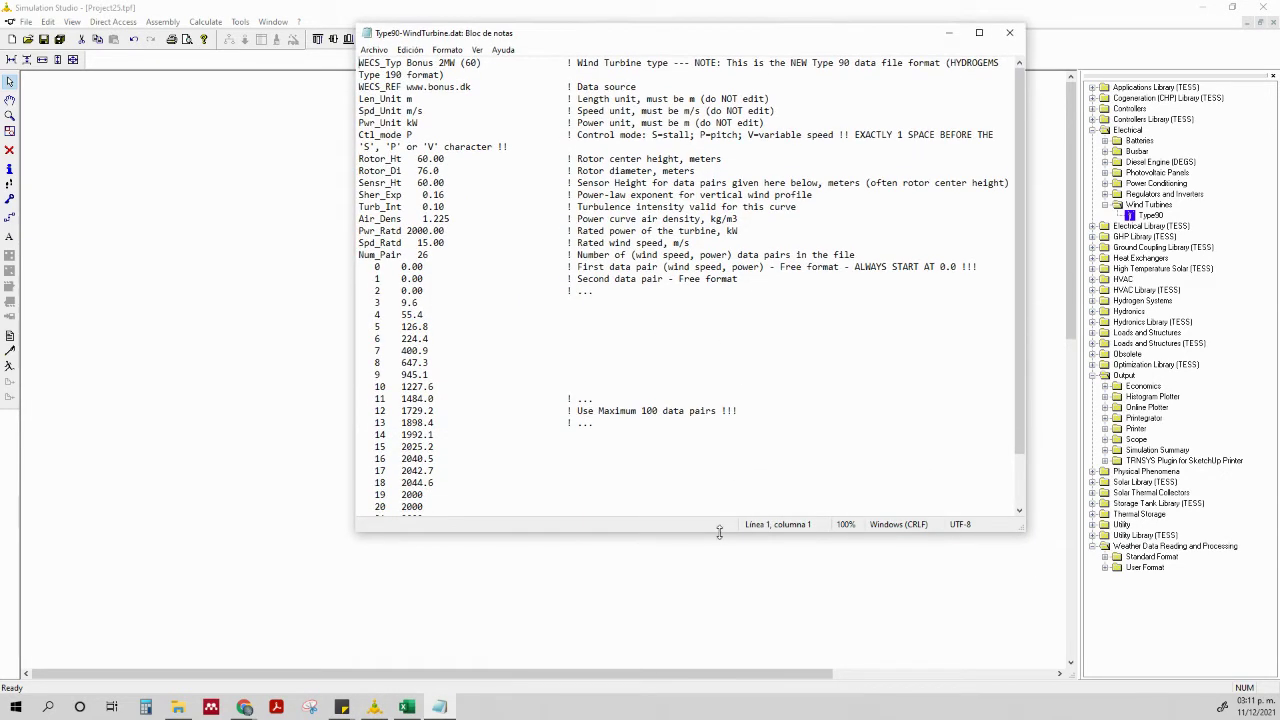
drag(723, 531, 718, 638)
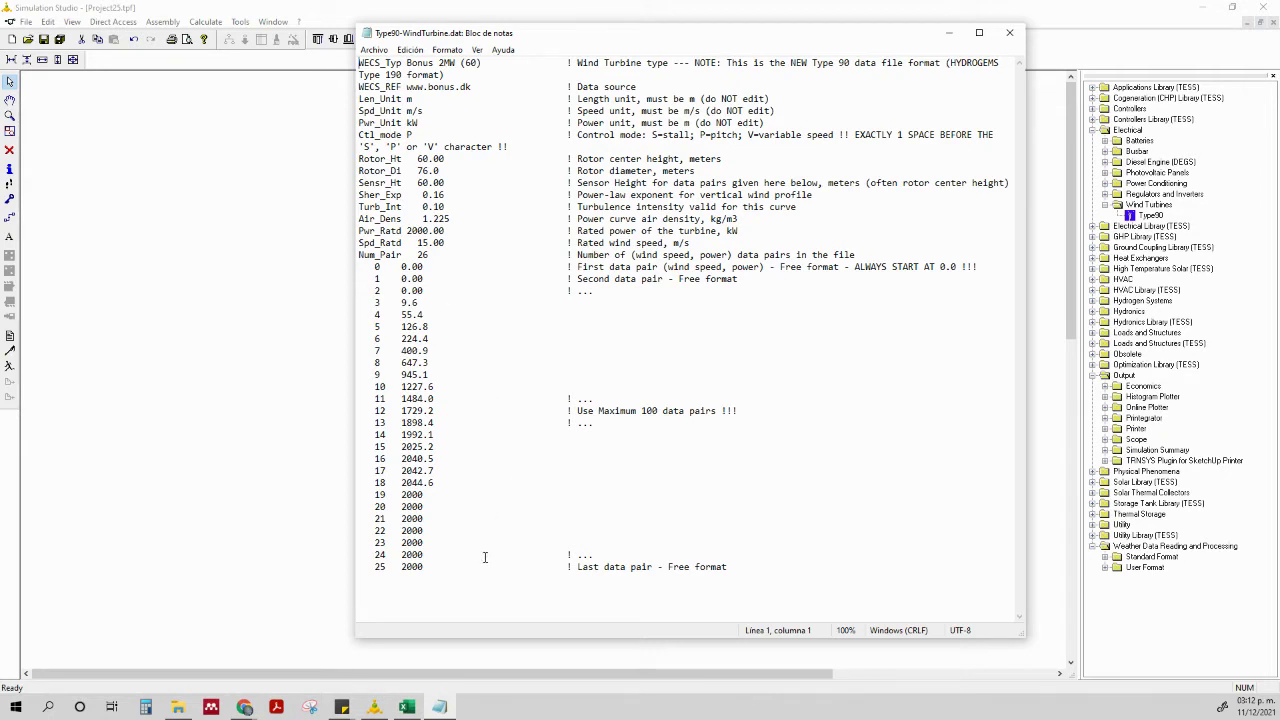
Examine the wind speed and power data pairs in the turbine file together with their speed and power units
drag(376, 267, 433, 567)
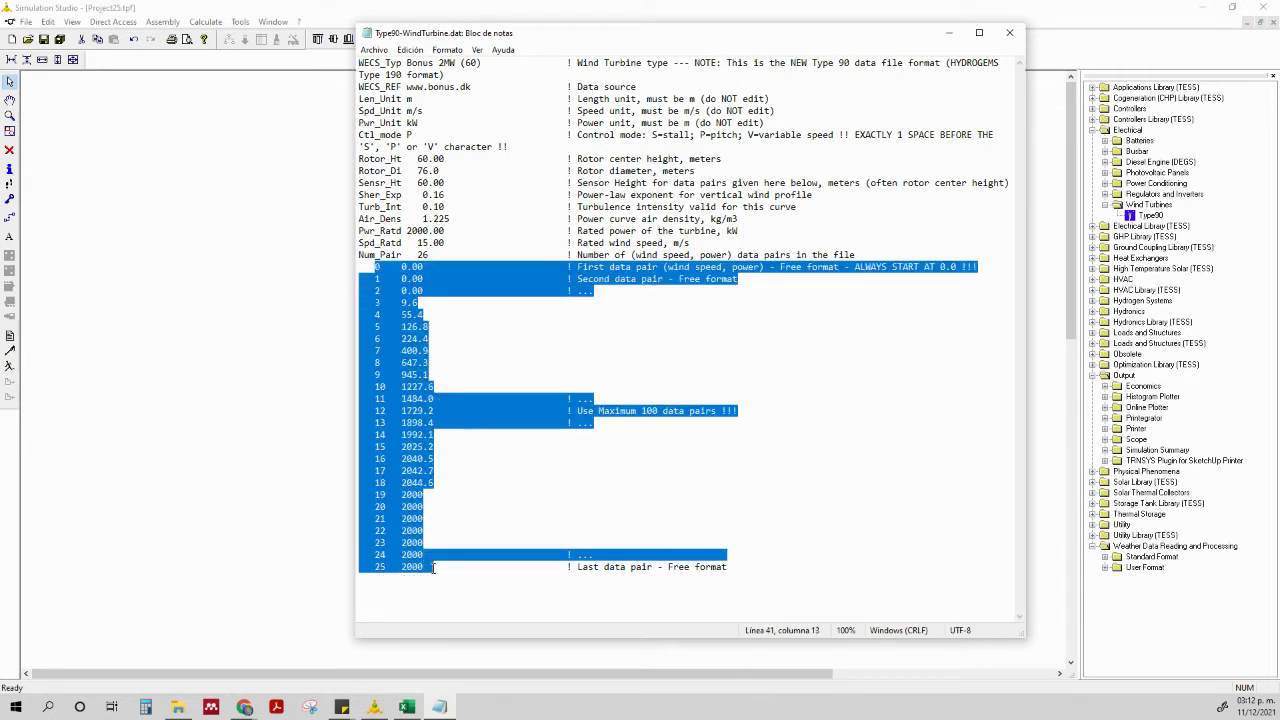
click(472, 527)
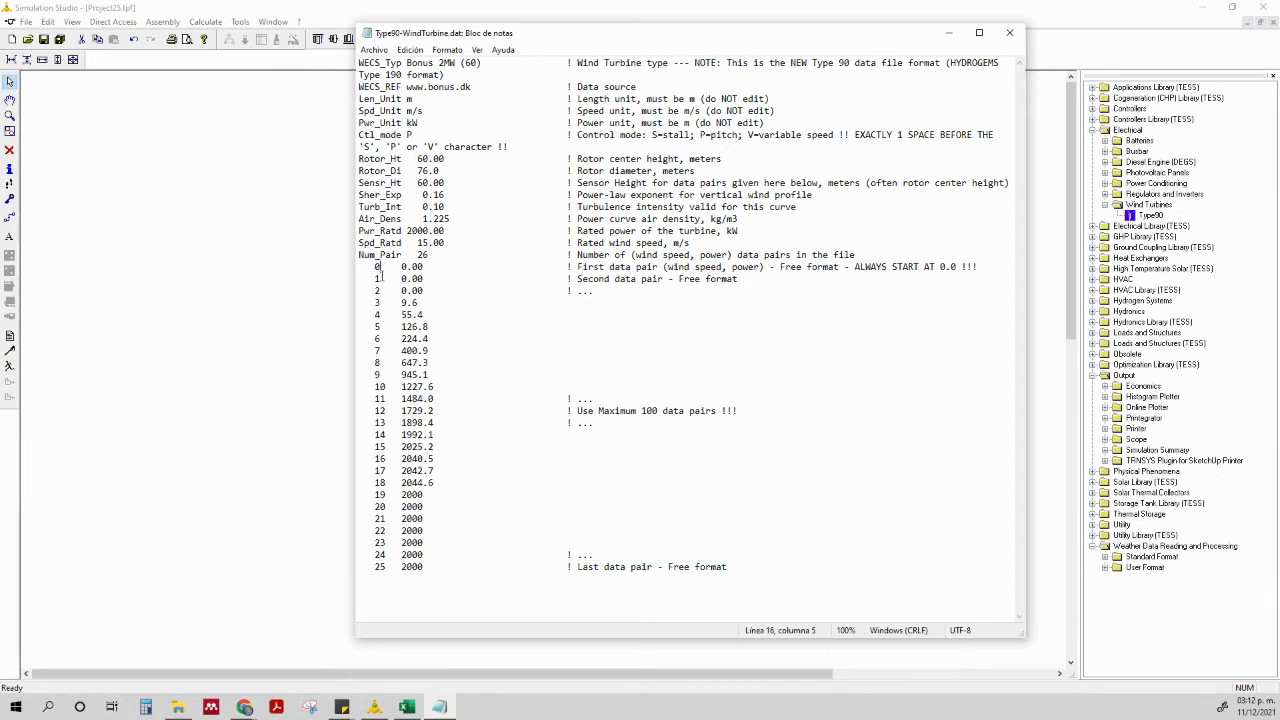
click(378, 277)
drag(424, 110, 405, 114)
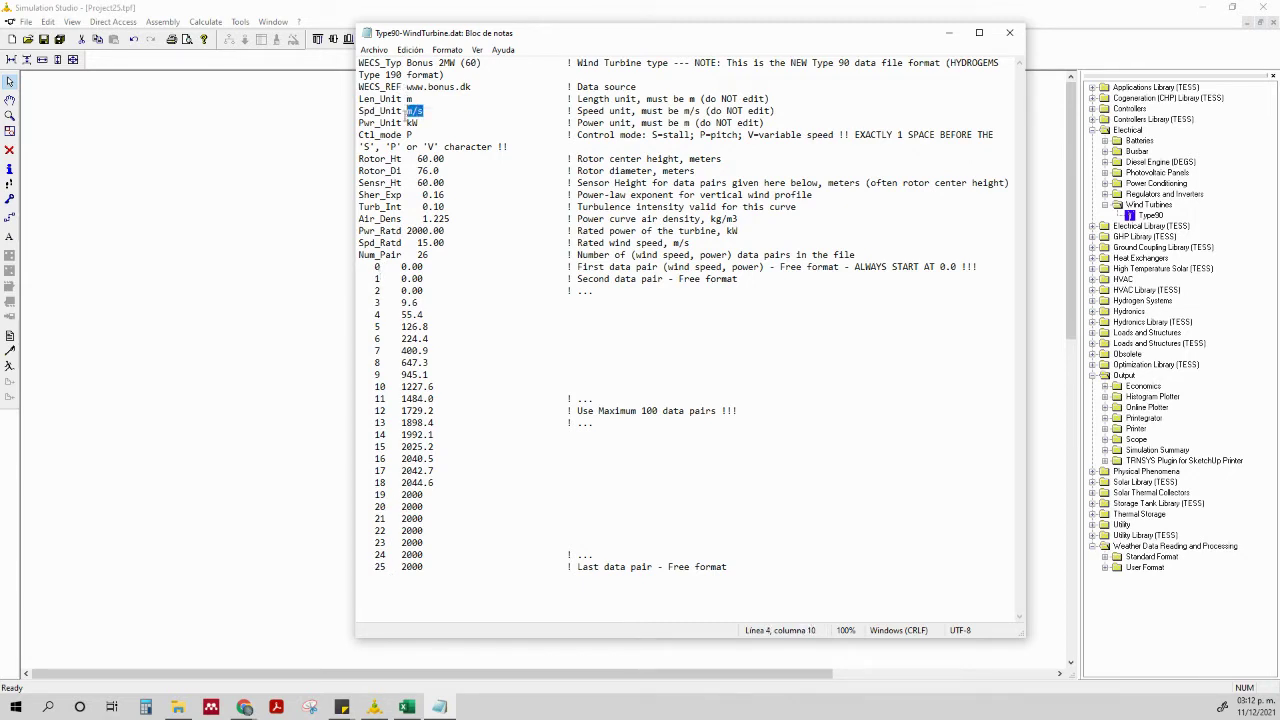
click(402, 366)
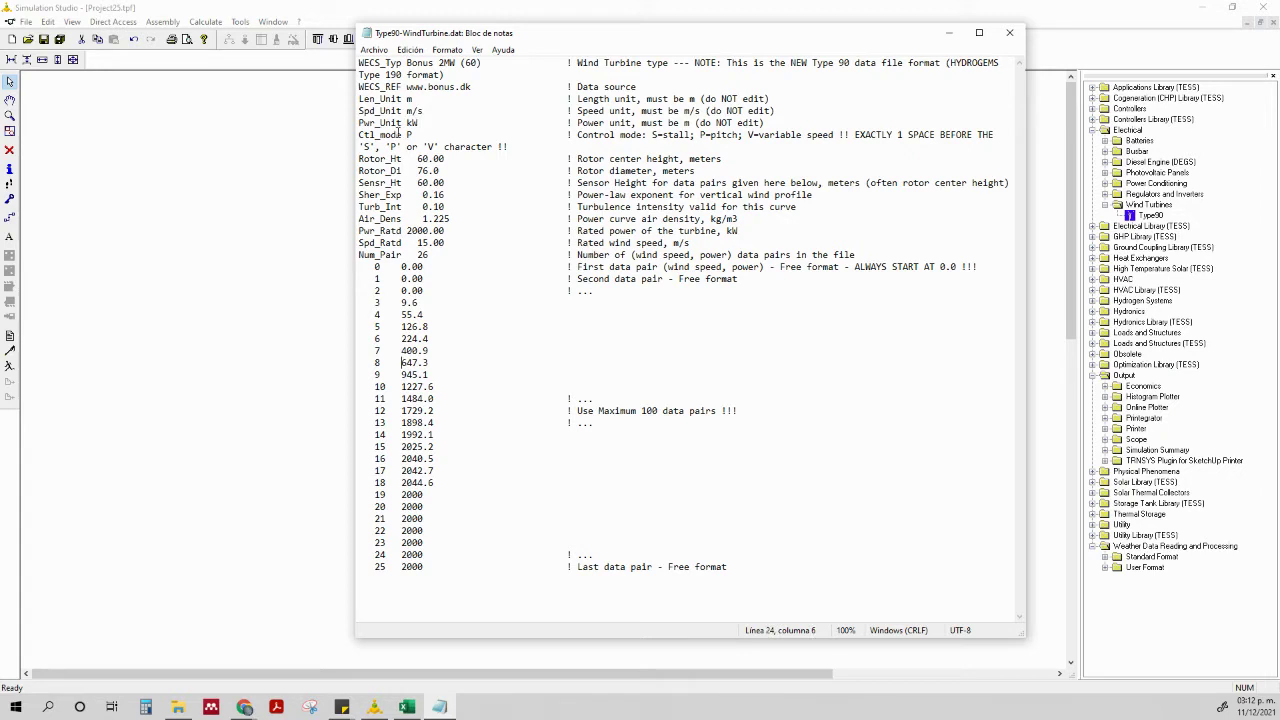
click(400, 270)
drag(420, 124, 406, 126)
drag(406, 271, 418, 271)
drag(387, 388, 378, 388)
drag(414, 556, 443, 260)
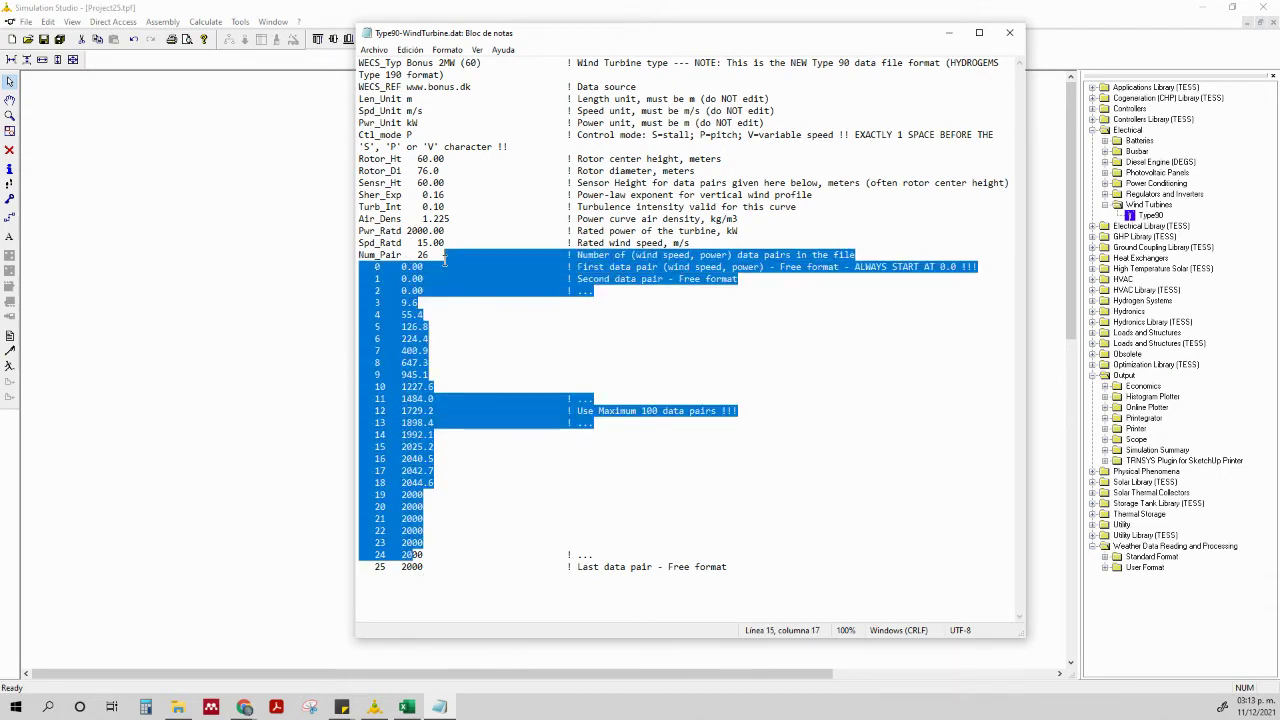
click(401, 342)
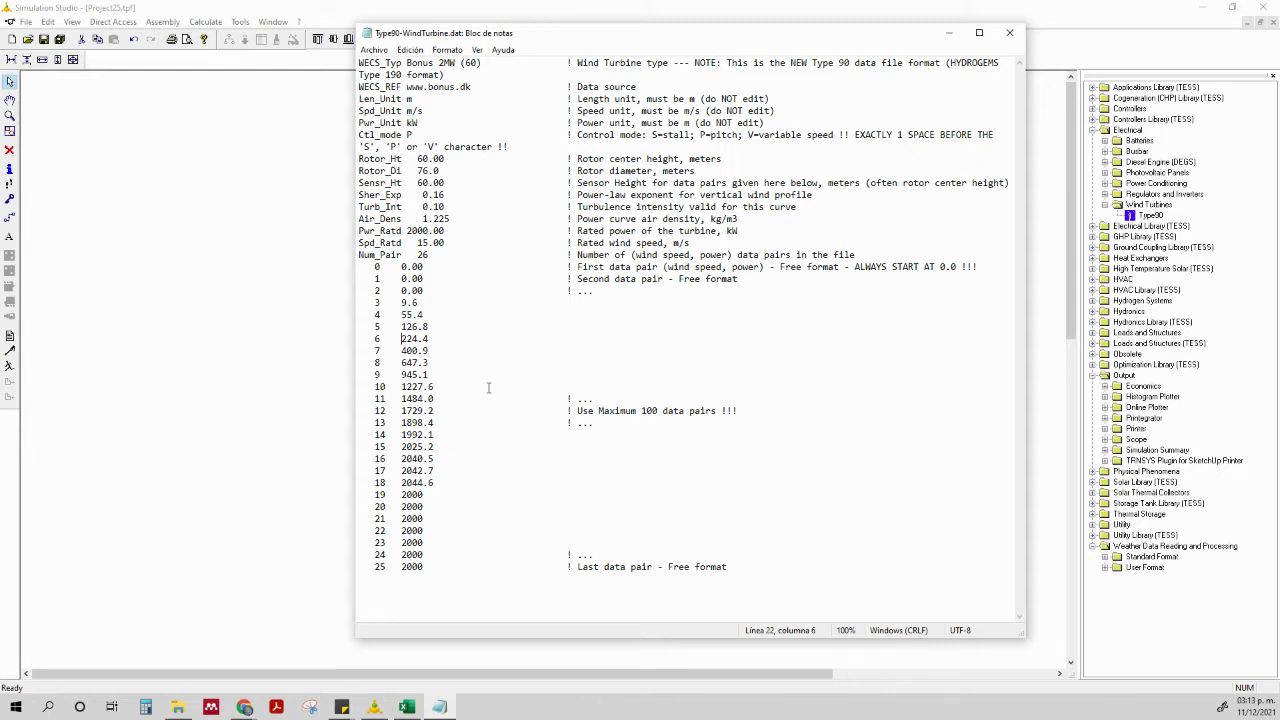
Save a copy of the turbine data file to the desktop (Escritorio) as Turbina100kW.dat
click(373, 50)
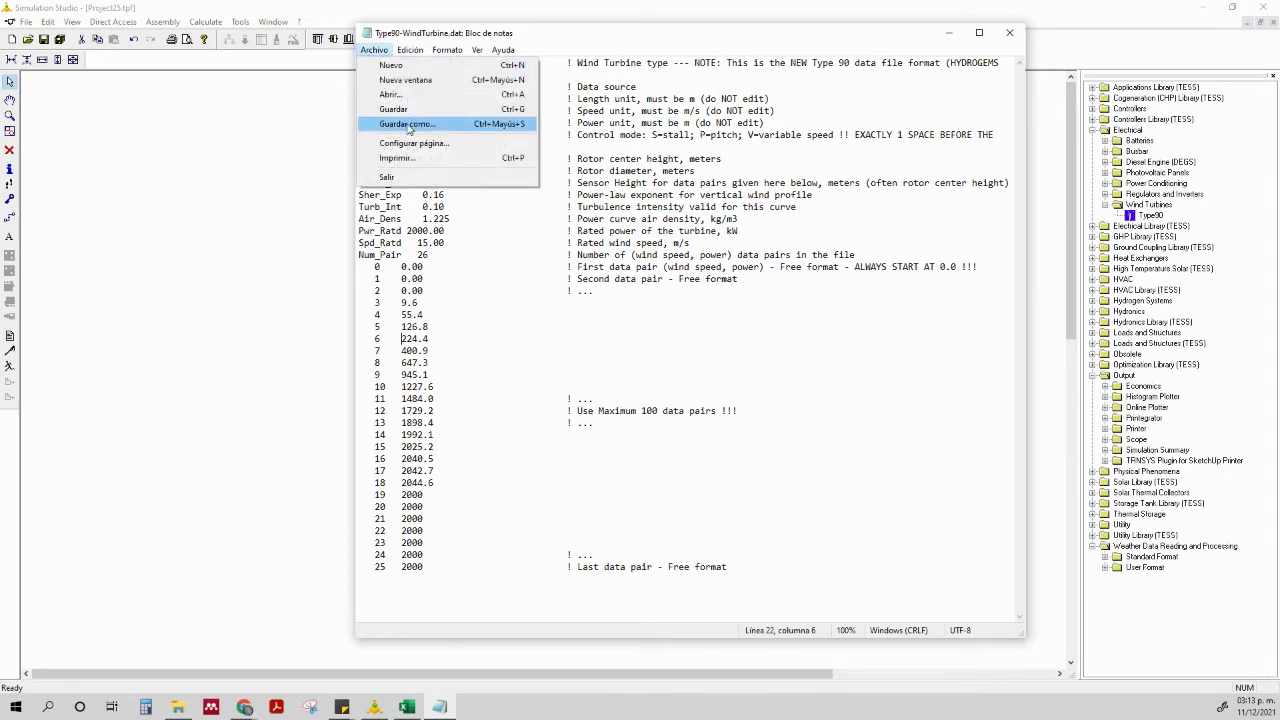
click(405, 124)
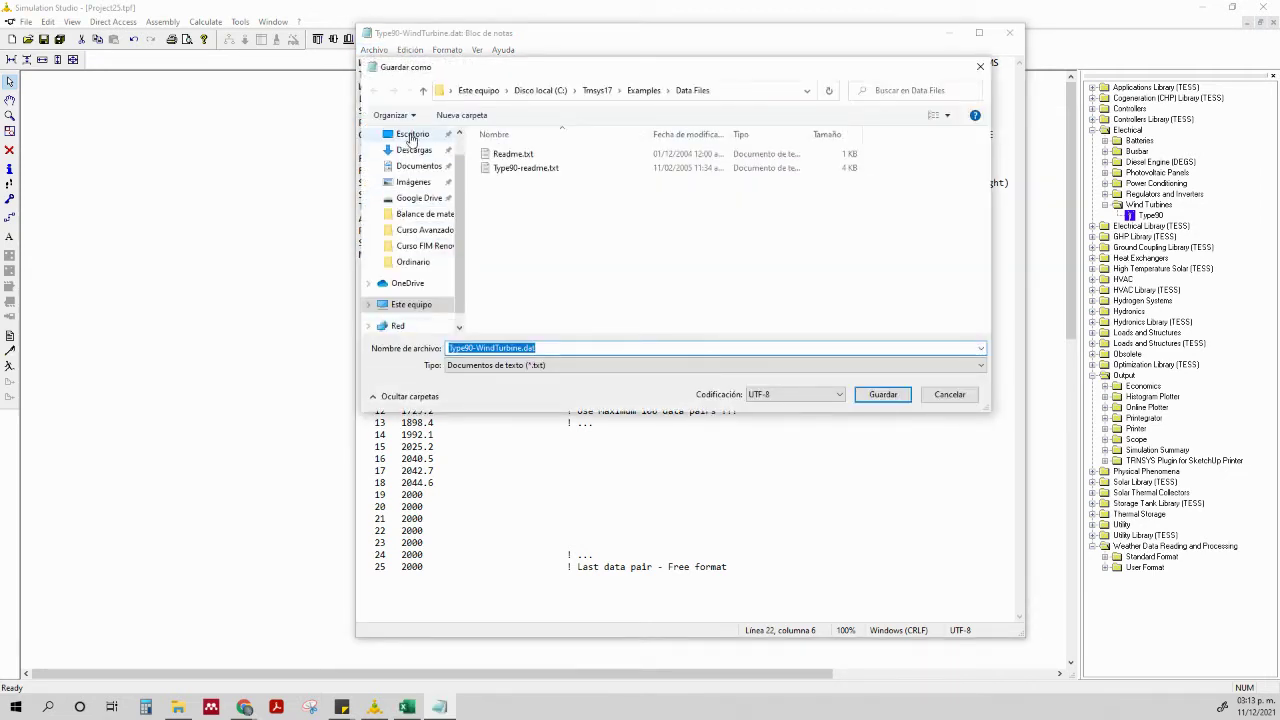
click(410, 134)
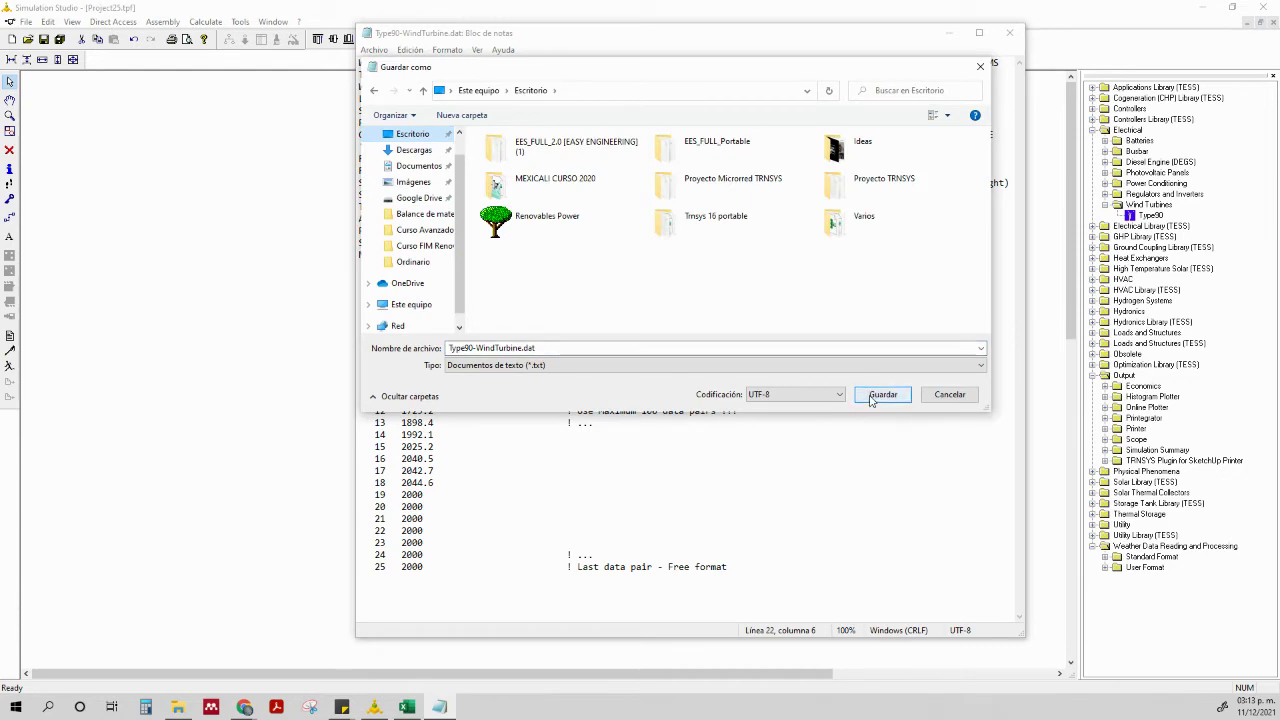
click(871, 396)
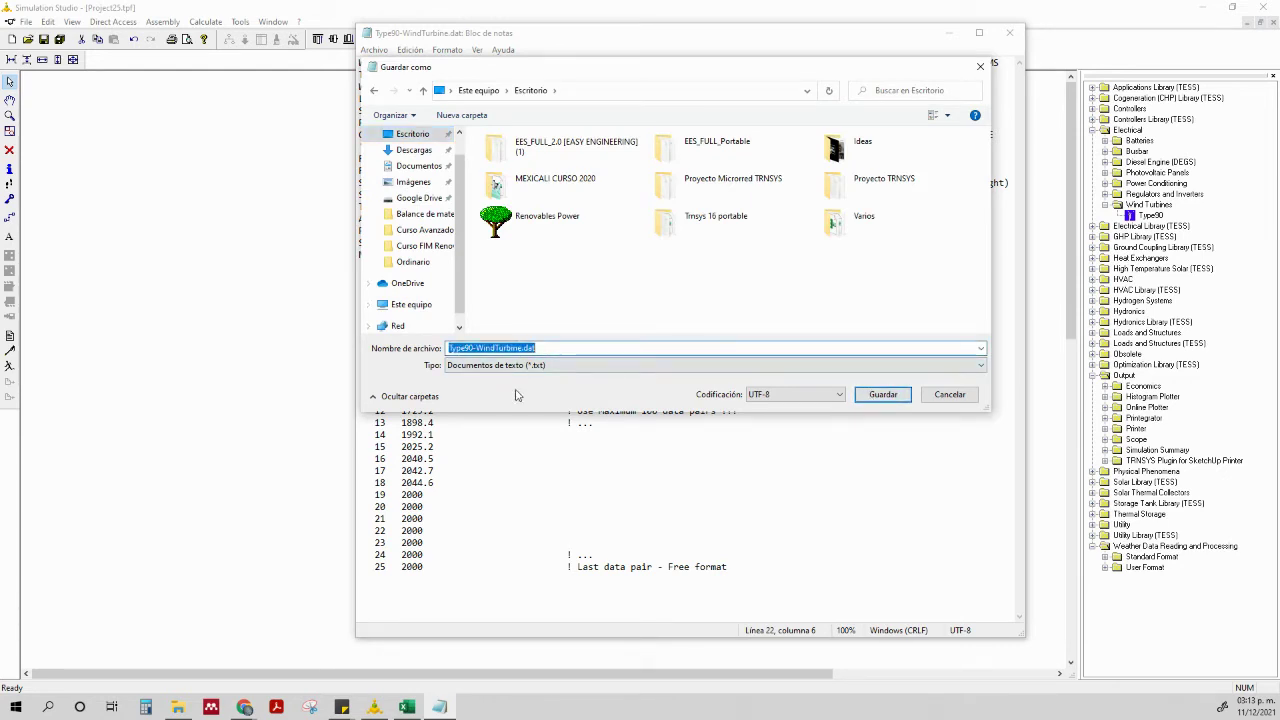
key(Home)
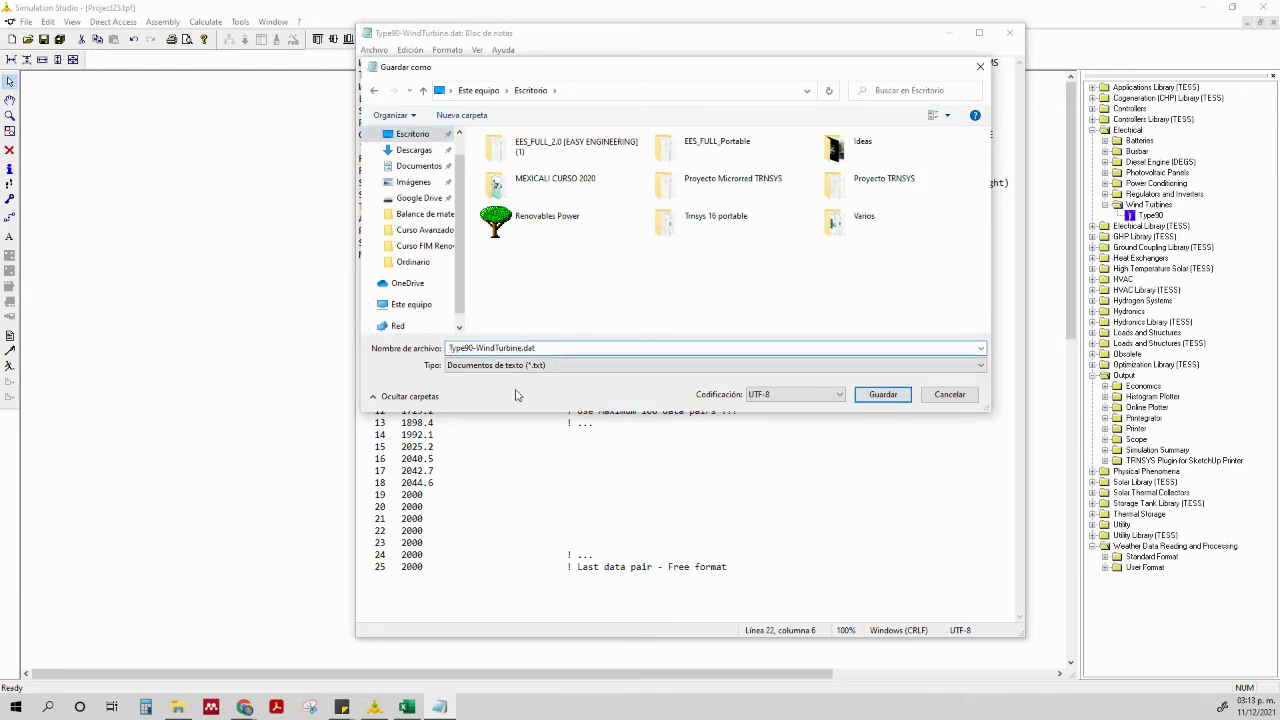
key(Delete)
key(Delete)
key(Delete)
key(Delete)
key(Delete)
key(Delete)
key(Delete)
key(Delete)
key(Delete)
key(Delete)
key(Delete)
key(Delete)
key(Delete)
key(Delete)
key(Delete)
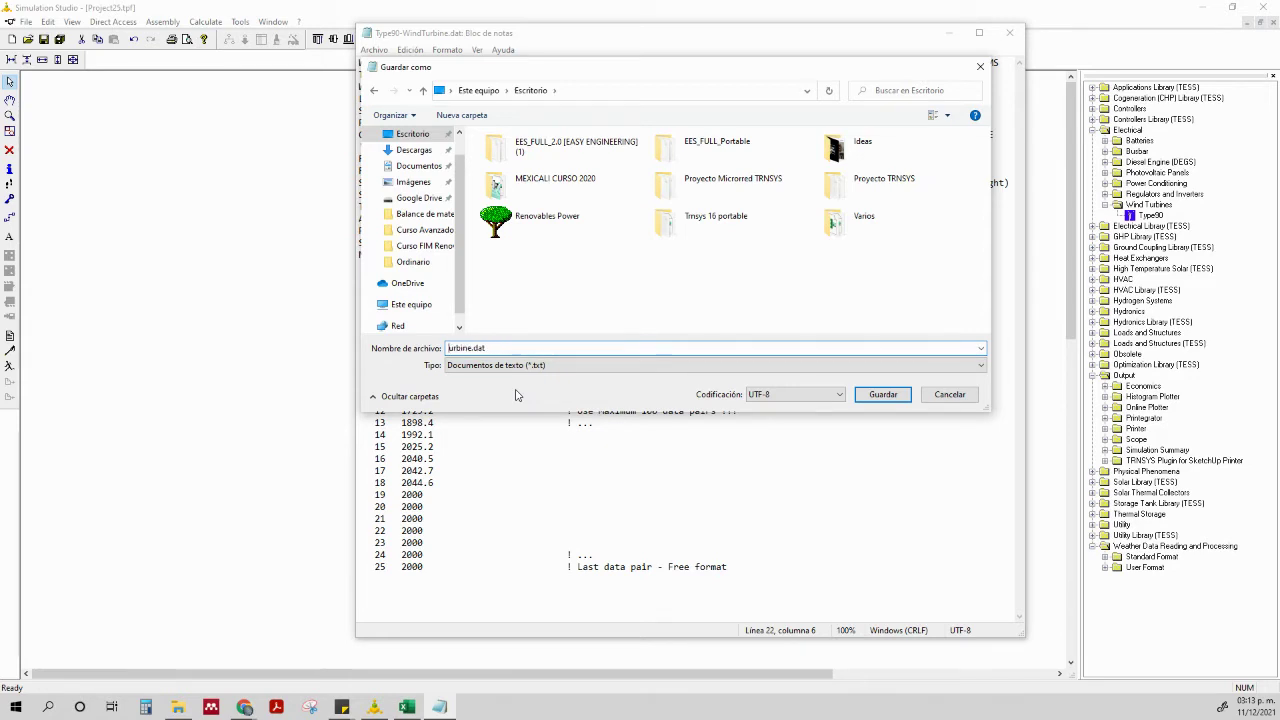
key(Delete)
key(Delete)
key(Delete)
text(Turbina100kW)
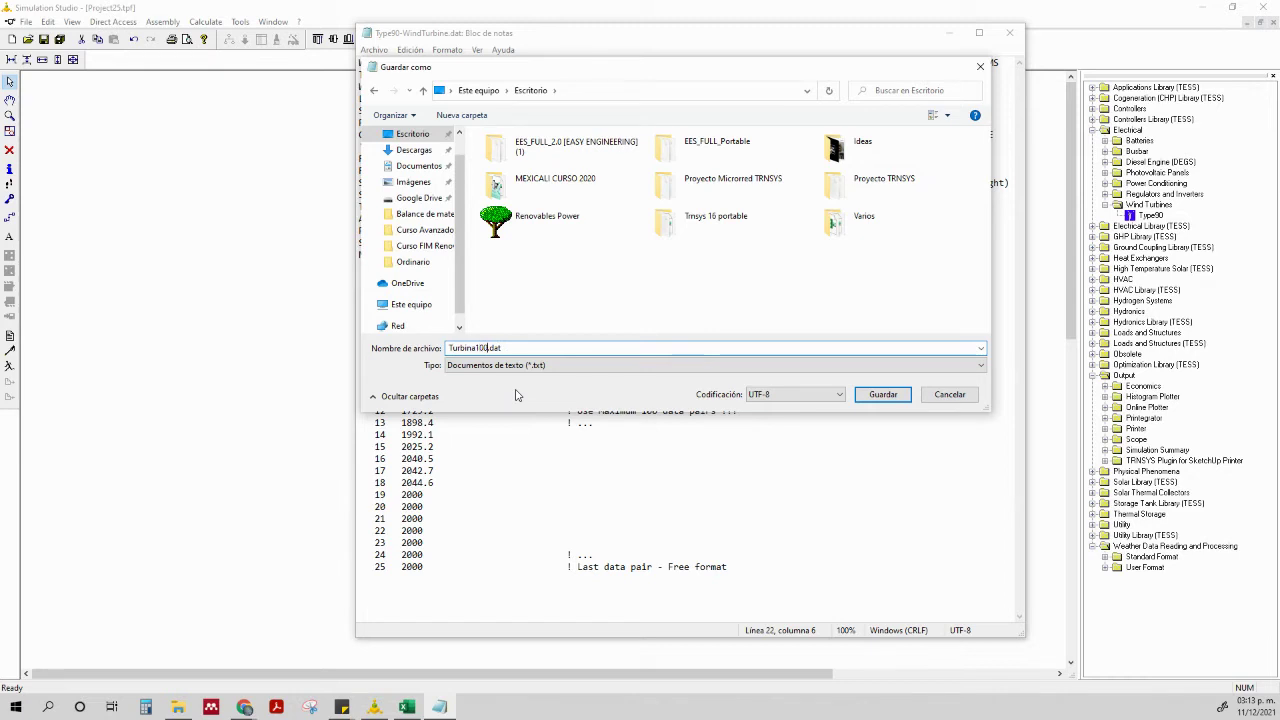
click(882, 395)
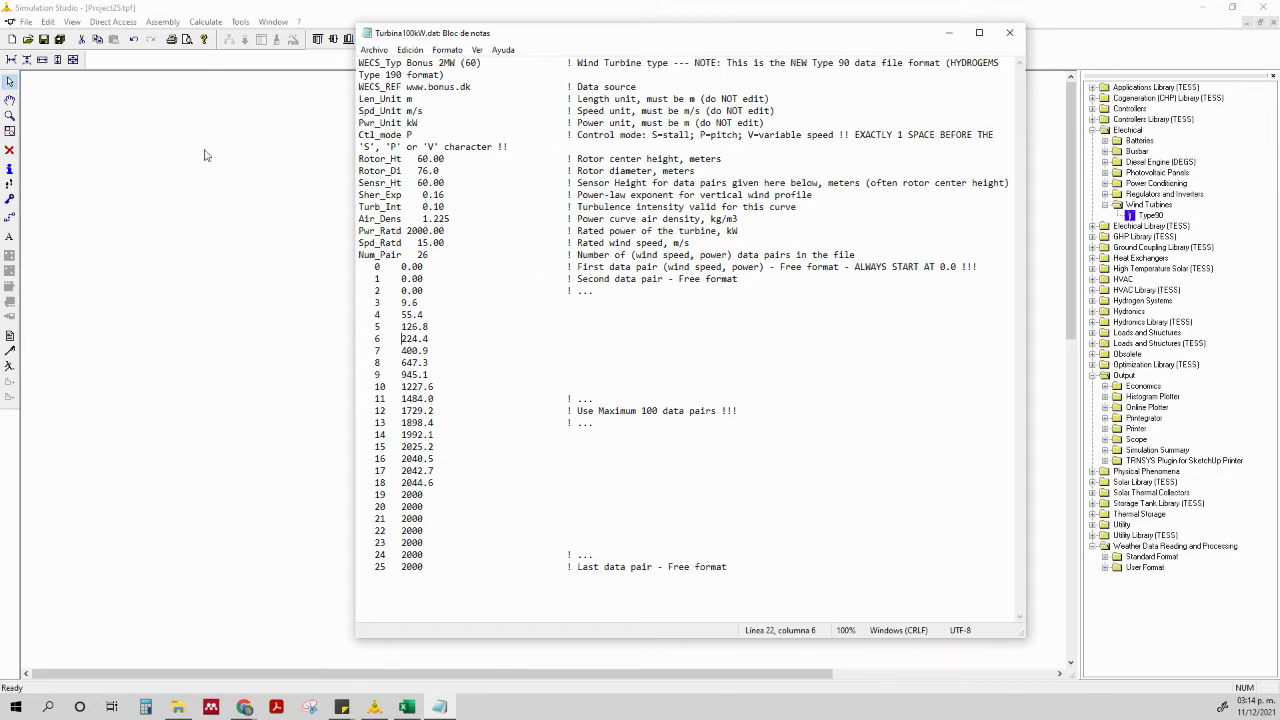
Arrange the Turbina100kW.dat text file side by side with the Libro1 spreadsheet holding the Hummer turbine data
double_click(504, 10)
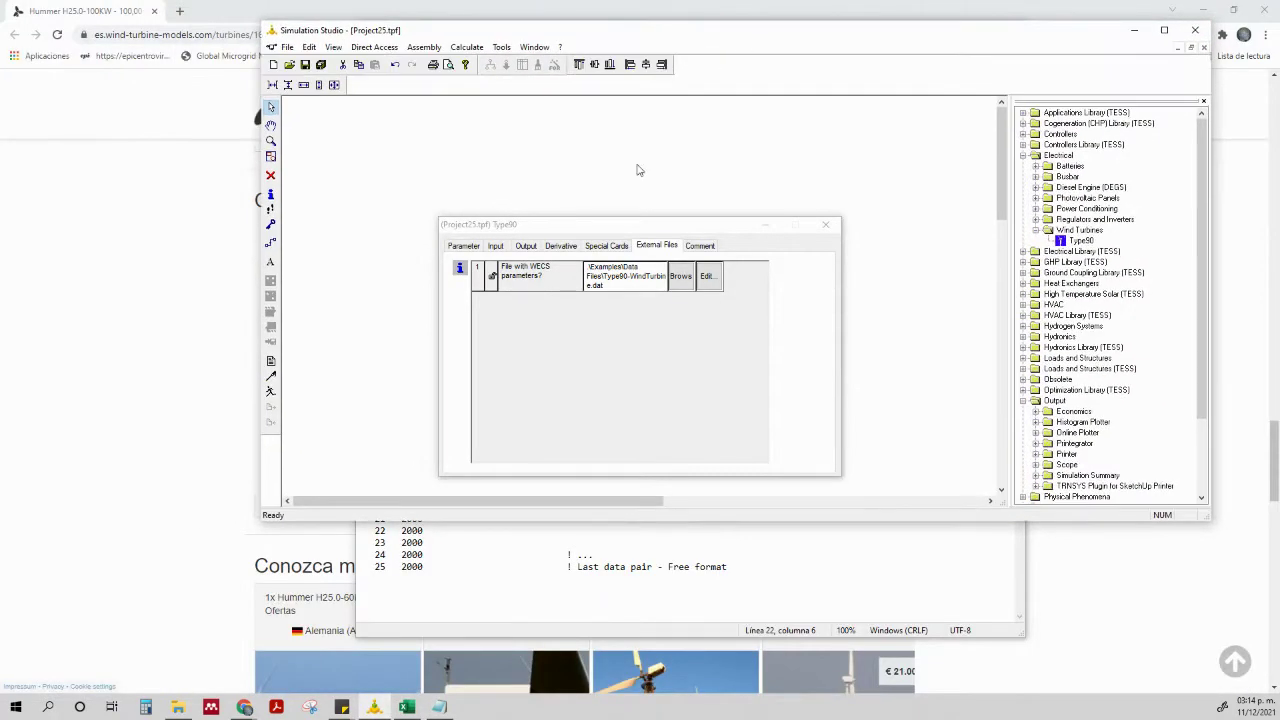
click(438, 707)
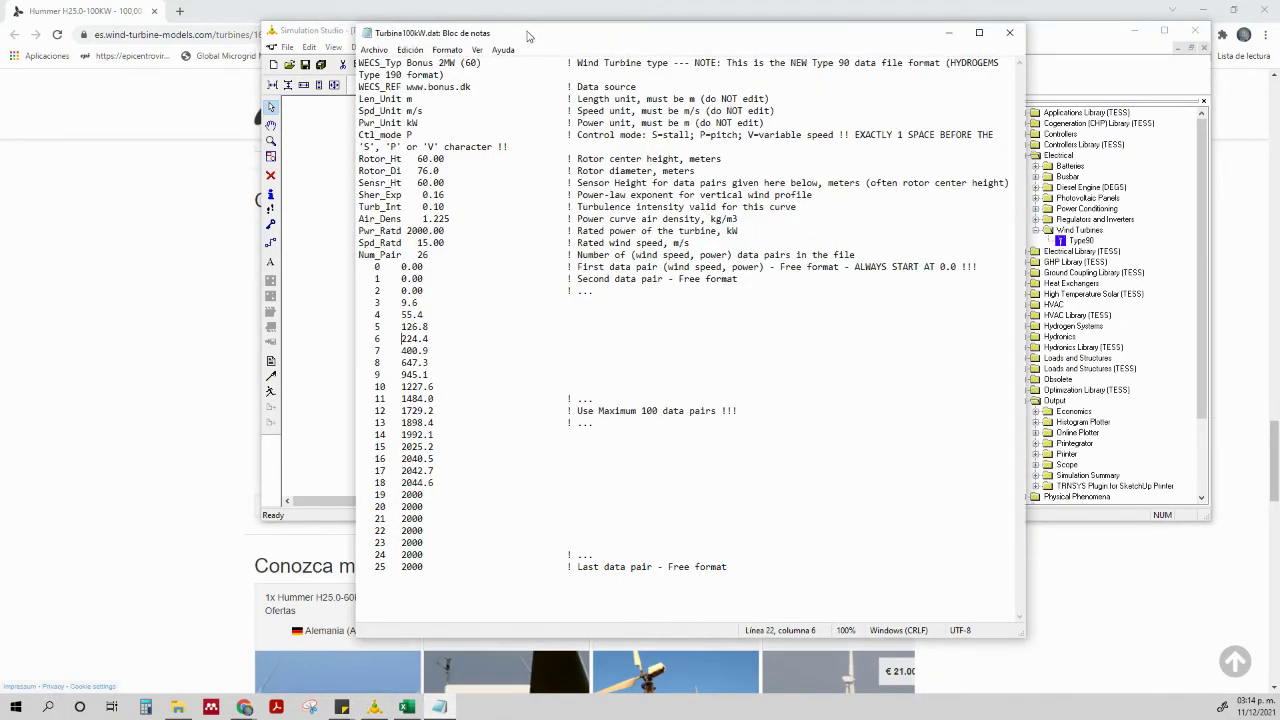
drag(530, 35, 1278, 120)
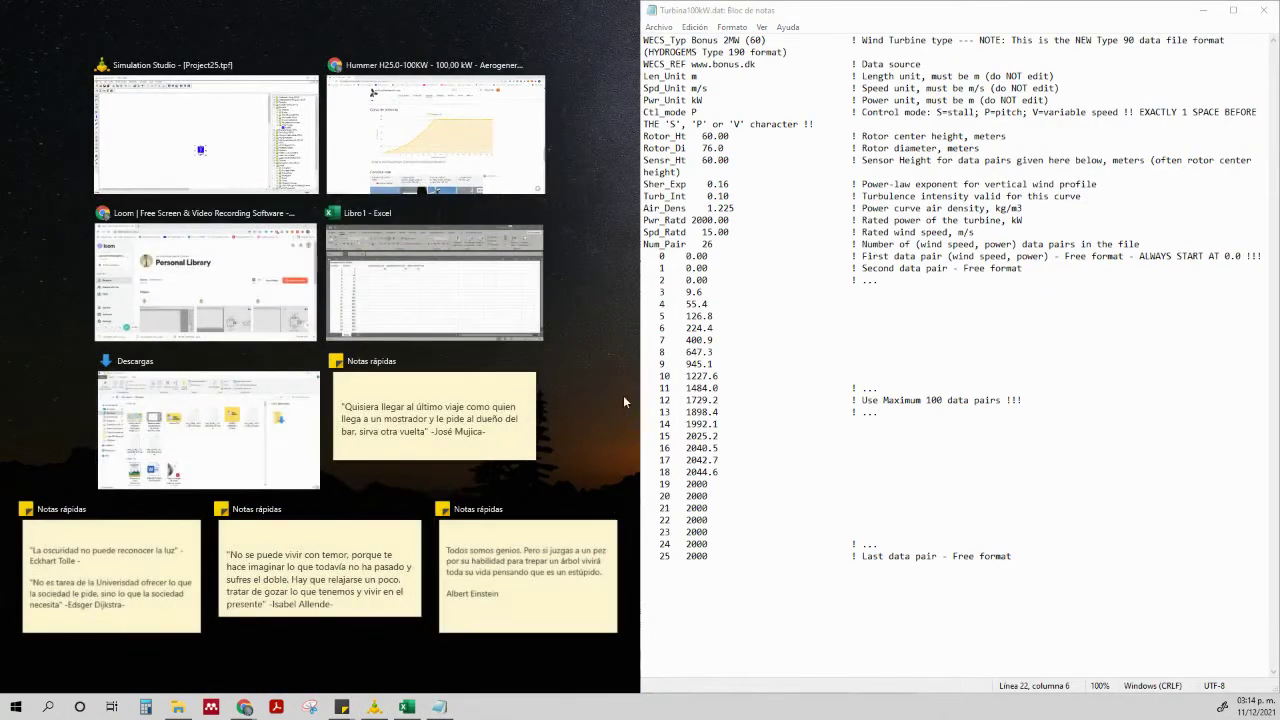
click(390, 268)
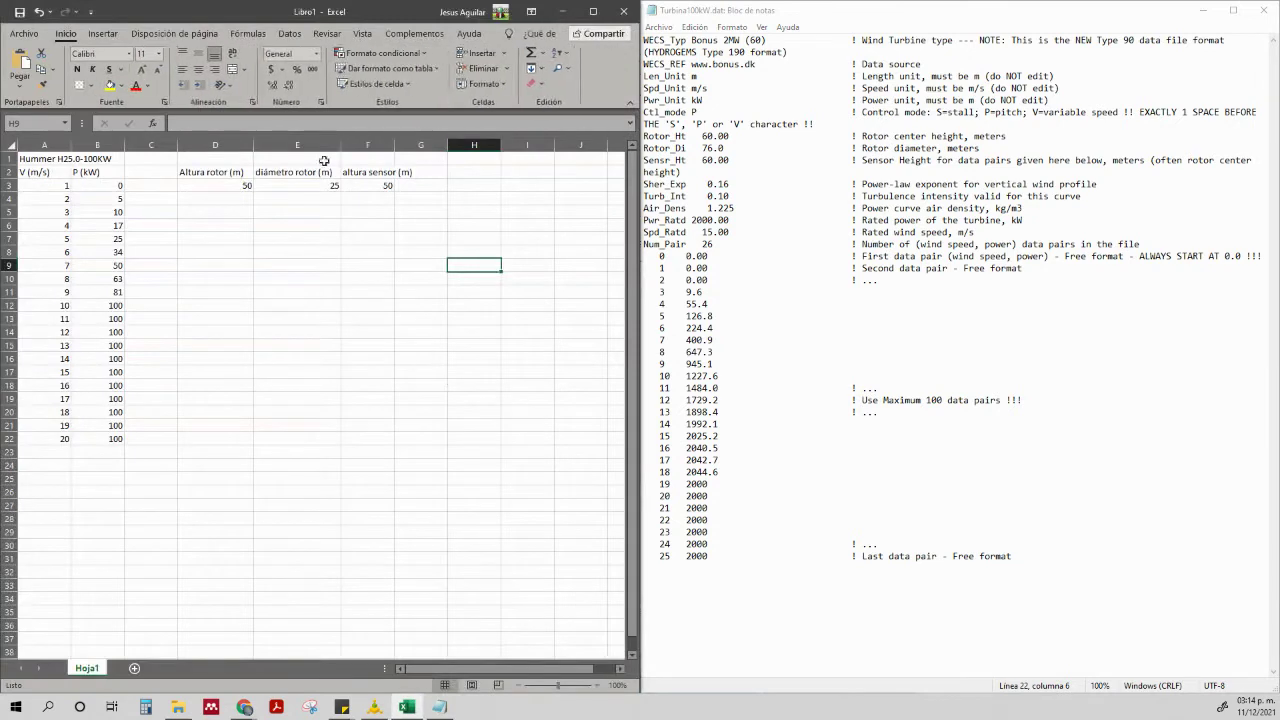
click(220, 226)
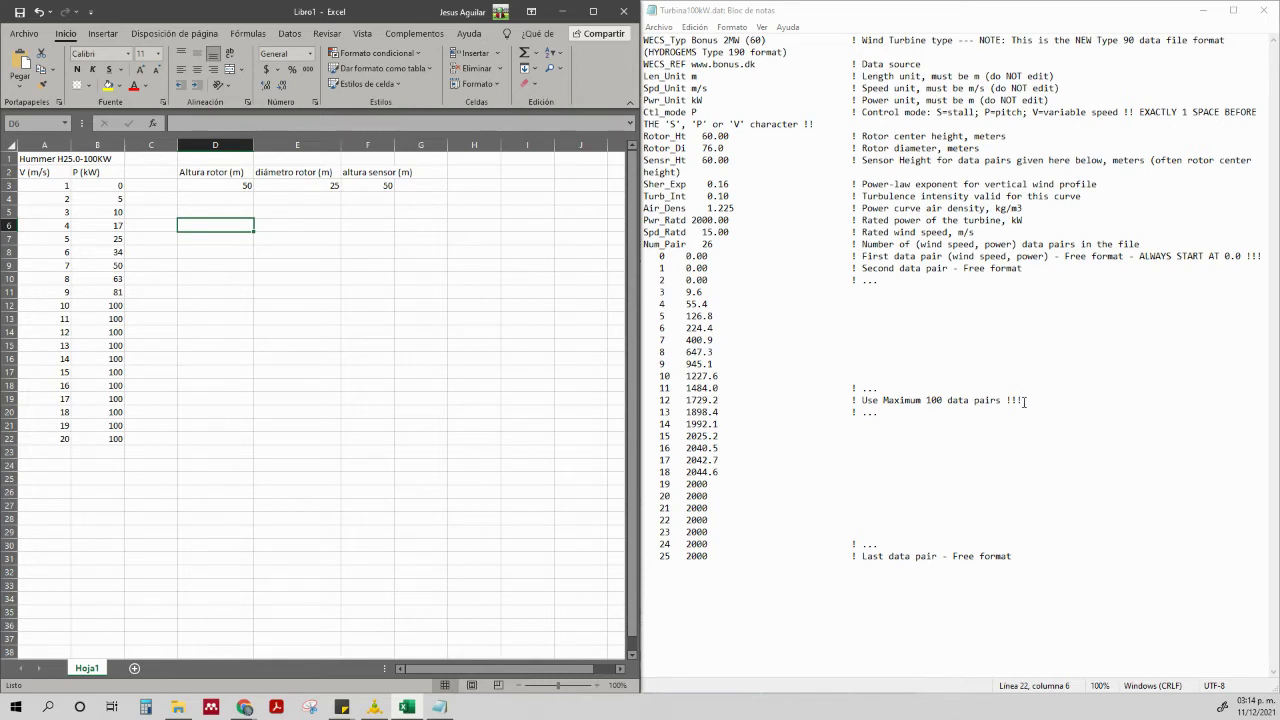
Replace "WECS_Typ Bonus 2MW" on the data file's first line with "Turbina 100 kW Hummer 25.0"
click(765, 108)
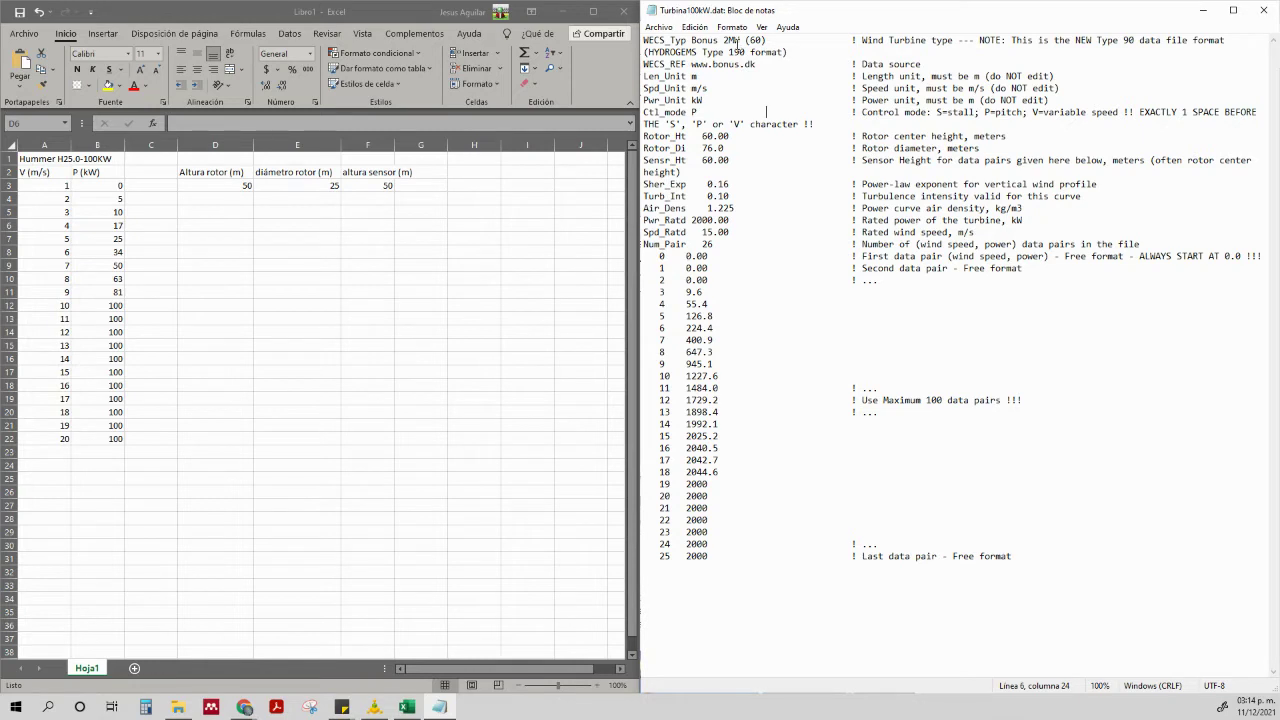
drag(740, 42, 645, 40)
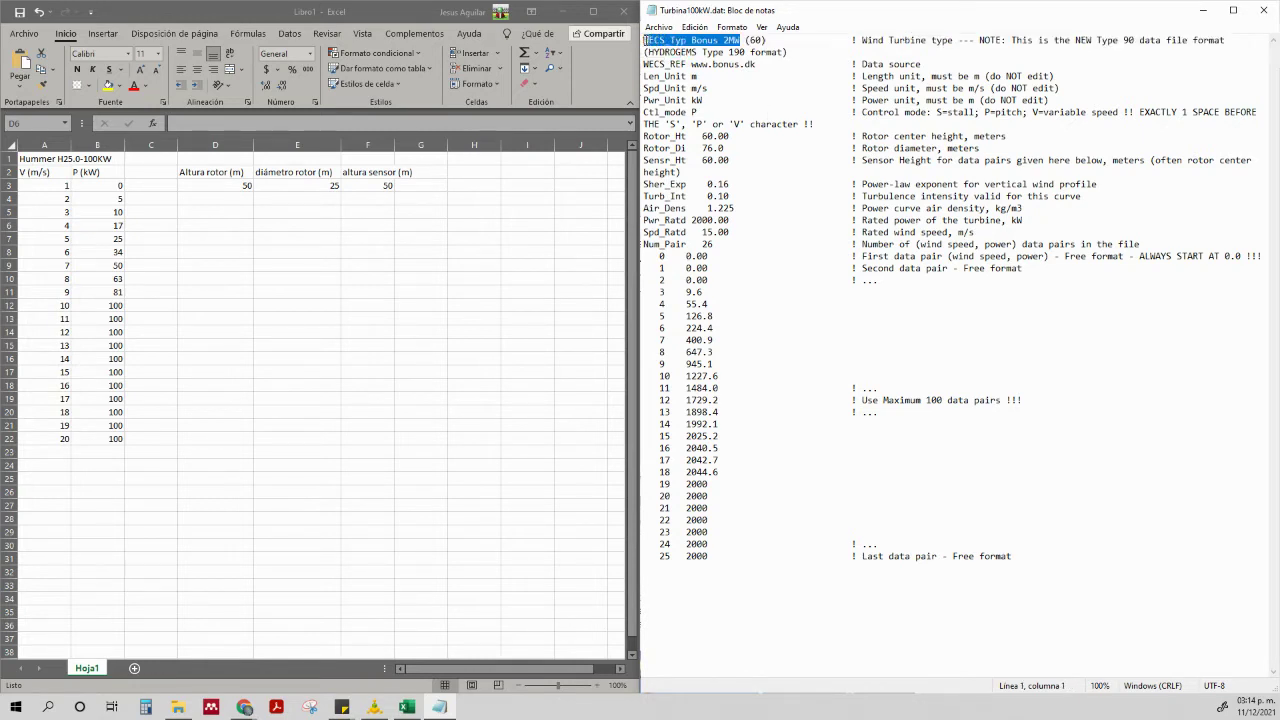
text(Turbina 100)
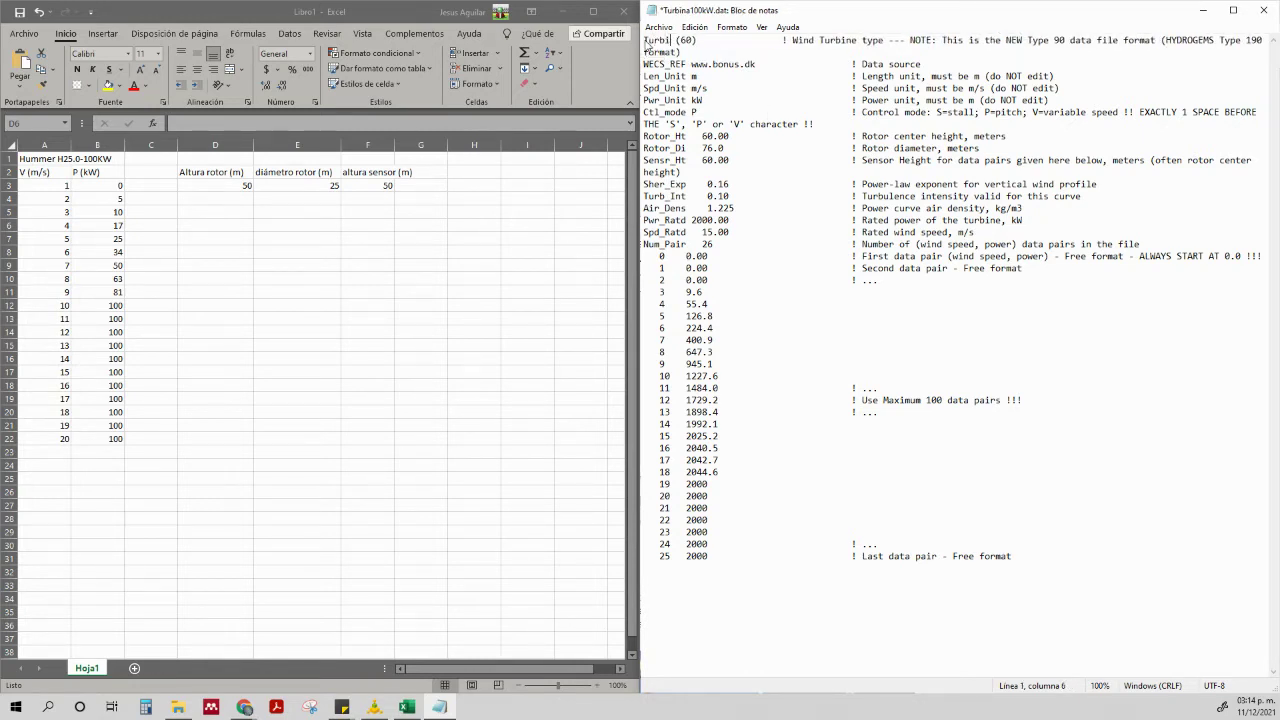
text( kW Hum)
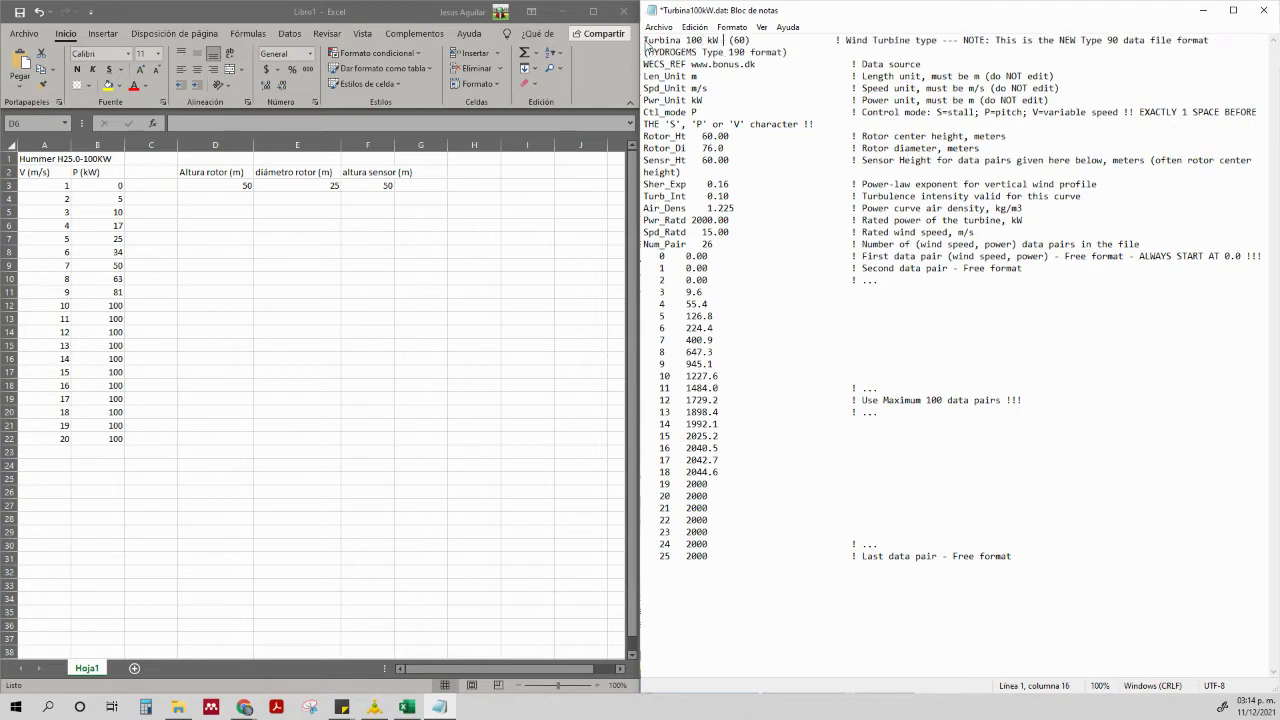
text(mer)
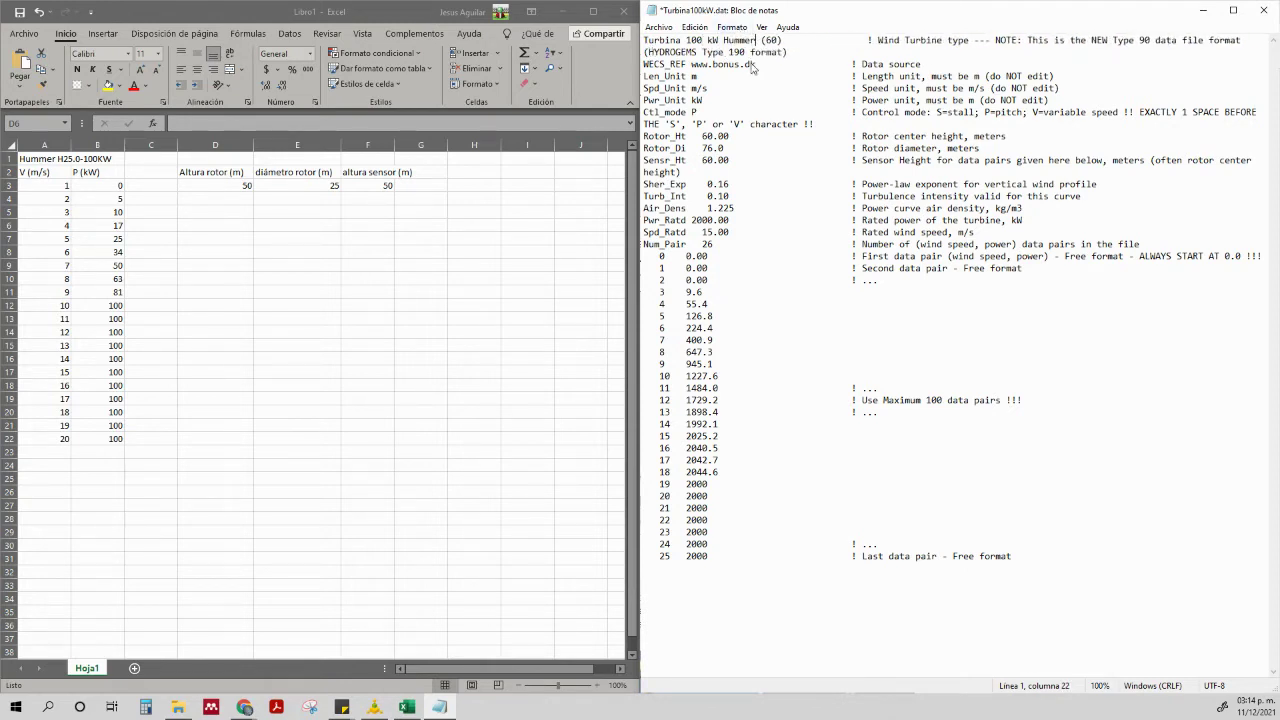
text( 25.0)
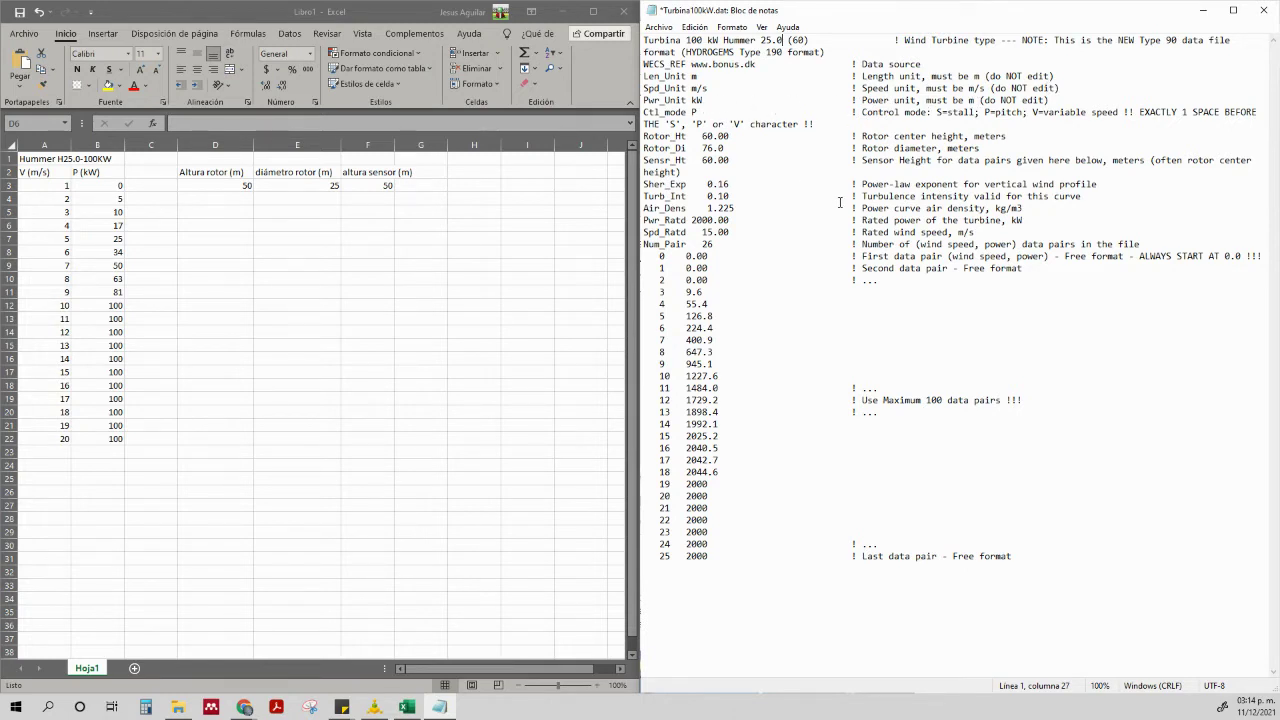
Set the rotor center height (Rotor_Ht) to 50.00 m in the turbine data file
double_click(693, 112)
click(914, 160)
click(712, 136)
key(BackSpace)
key(BackSpace)
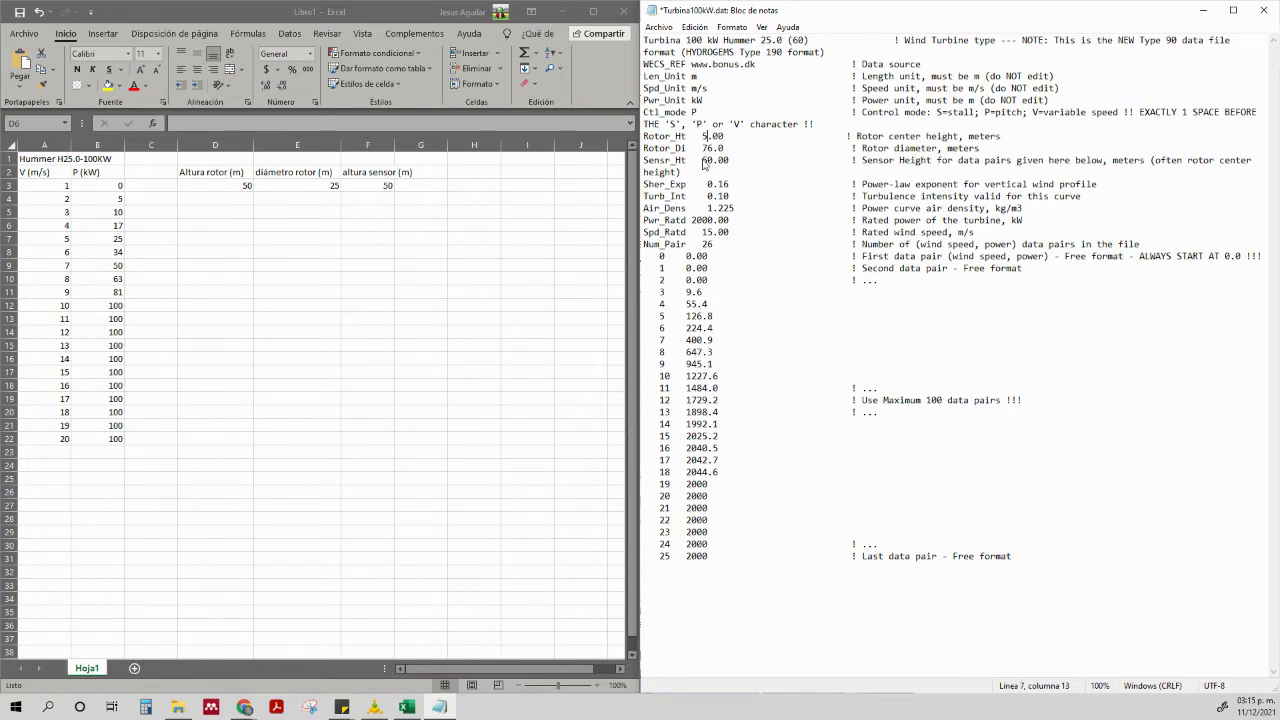
text(50)
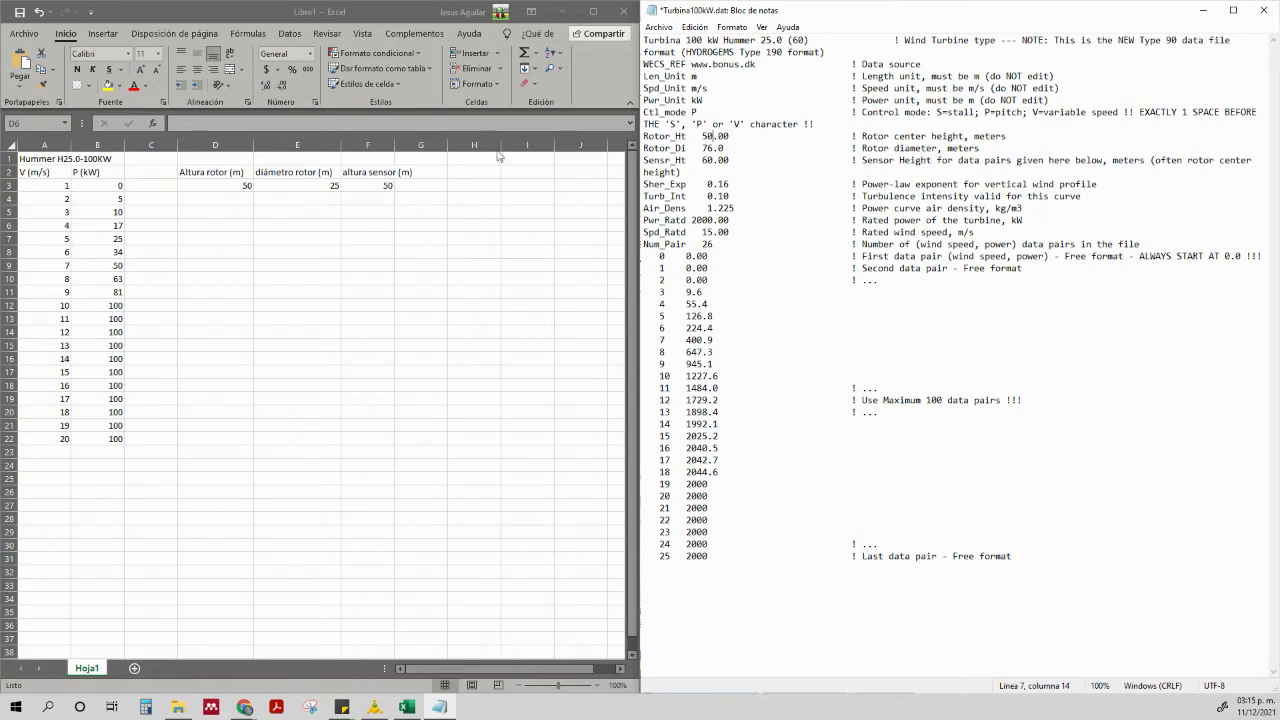
Set the rotor diameter (Rotor_Di) to 25.0 m and the sensor height (Sensr_Ht) to 50.00 m
click(325, 187)
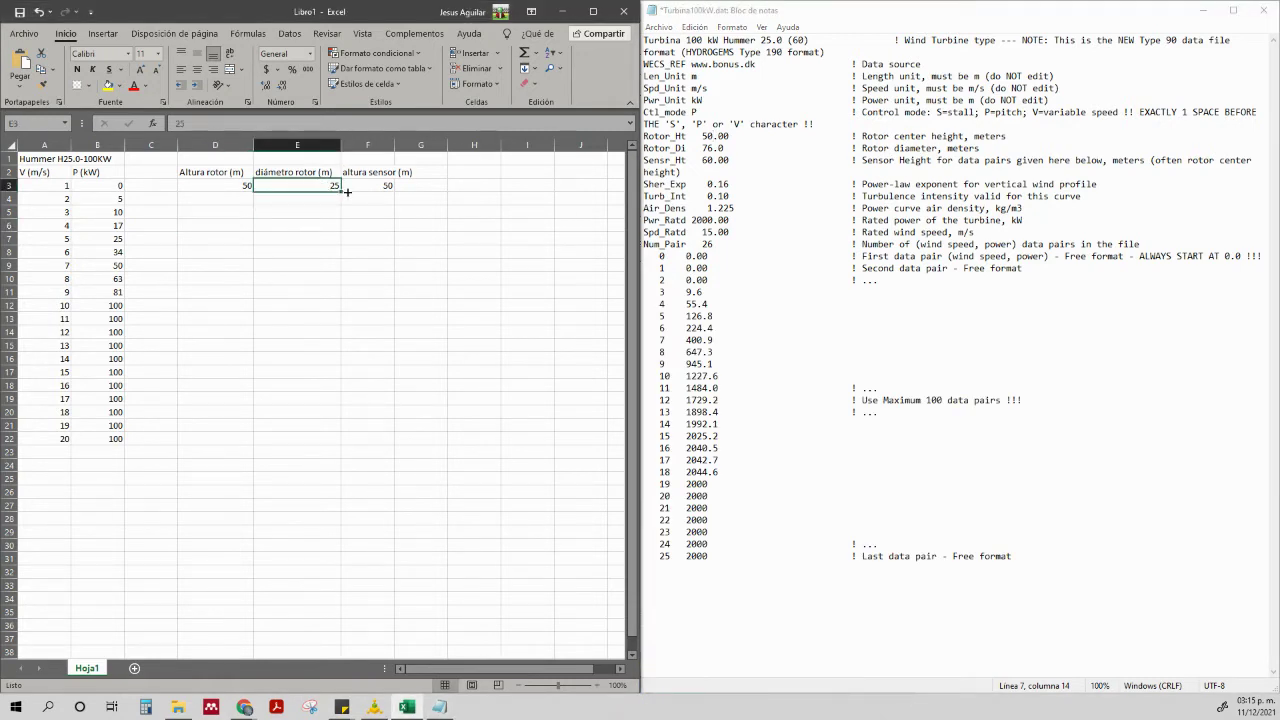
click(720, 148)
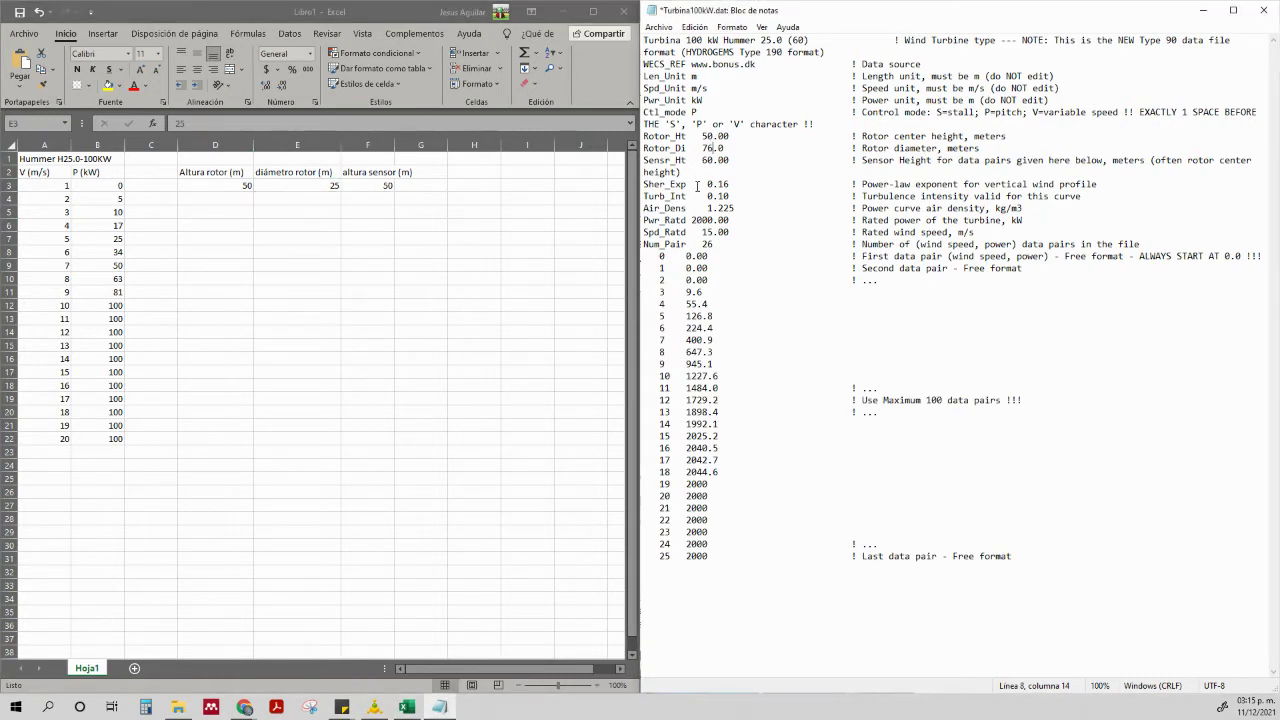
key(BackSpace)
key(BackSpace)
text(25)
key(BackSpace)
text(5)
Set the turbine's rated power (Pwr_Ratd) to 100.00 kW and its rated wind speed (Spd_Ratd) to 10.00 m/s
click(759, 210)
click(713, 184)
click(734, 197)
click(736, 208)
click(701, 220)
key(BackSpace)
key(BackSpace)
text(1)
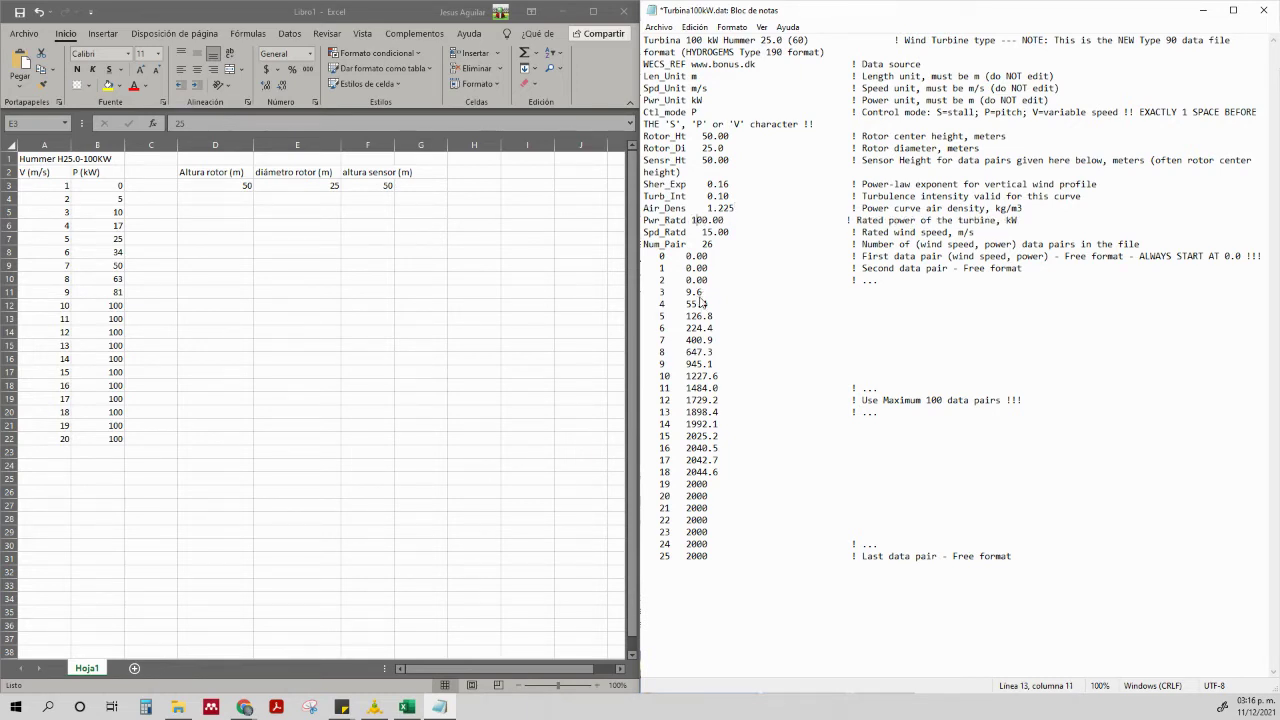
click(714, 232)
key(BackSpace)
text(0)
Check the rated wind speed against the specifications and power curve on the Hummer H25.0-100KW web page
mouse_move(253, 712)
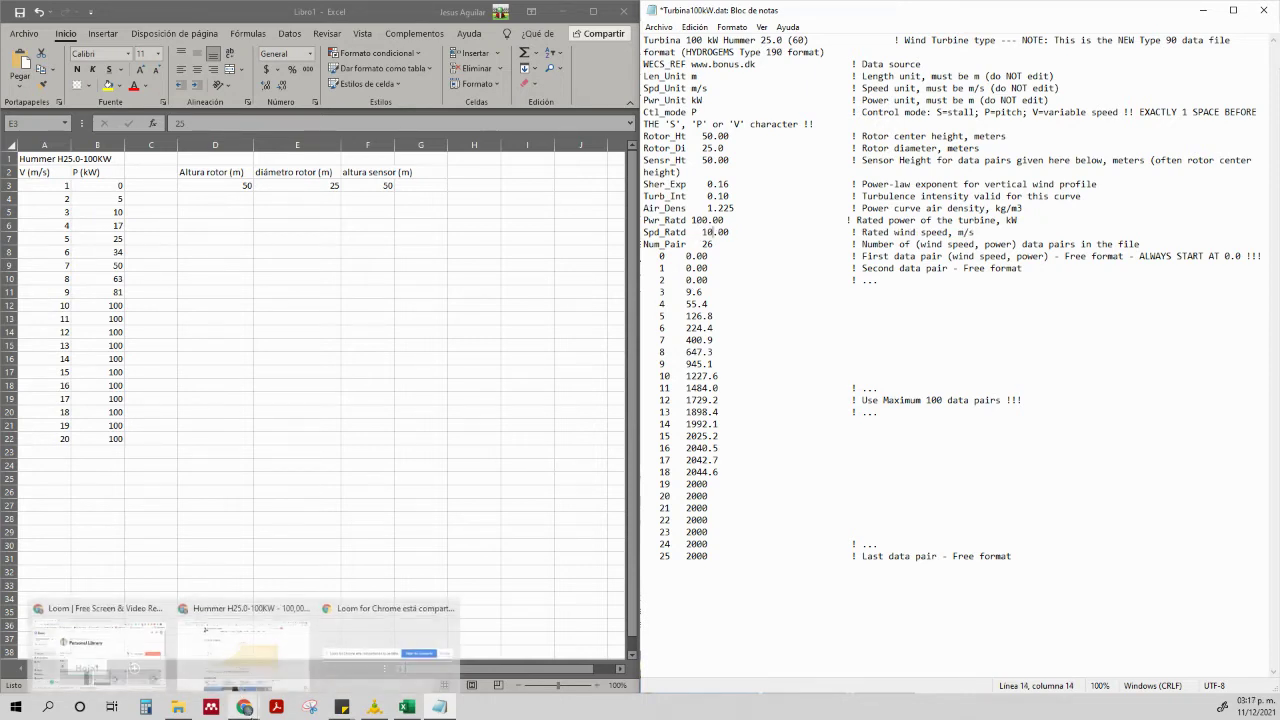
click(236, 662)
scroll(596, 304, up, 4)
scroll(596, 304, up, 10)
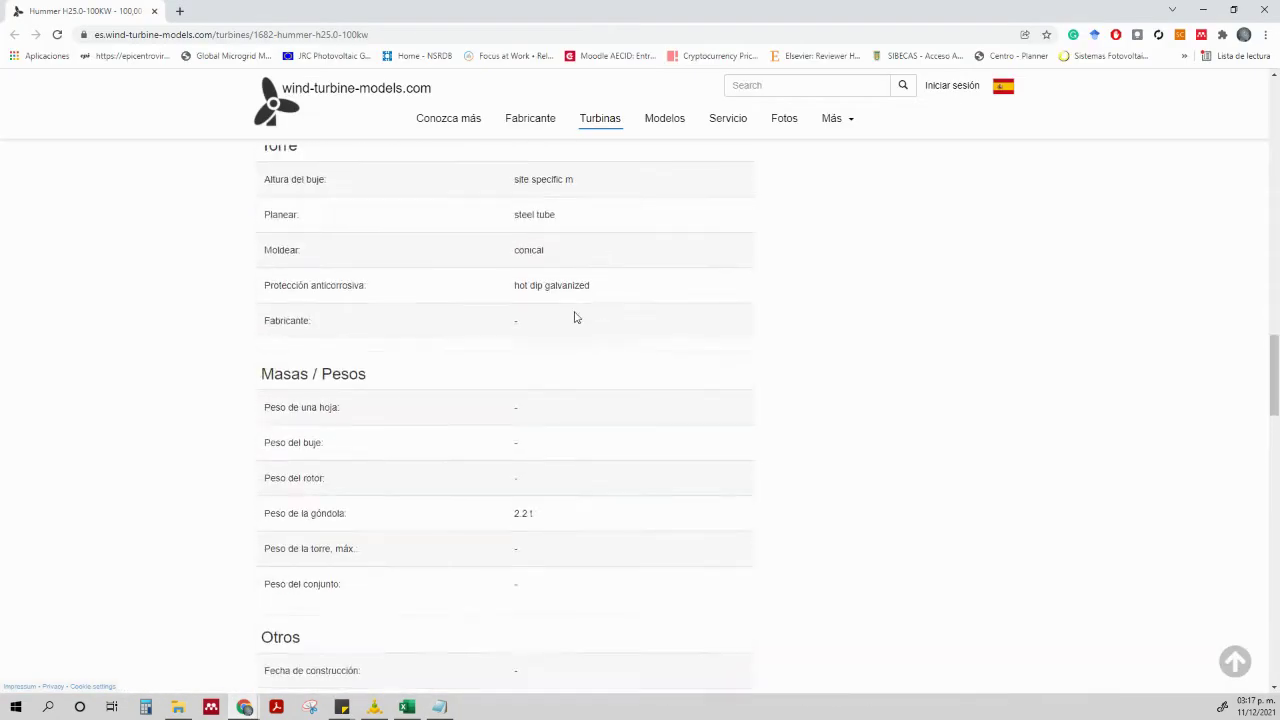
scroll(514, 304, up, 2)
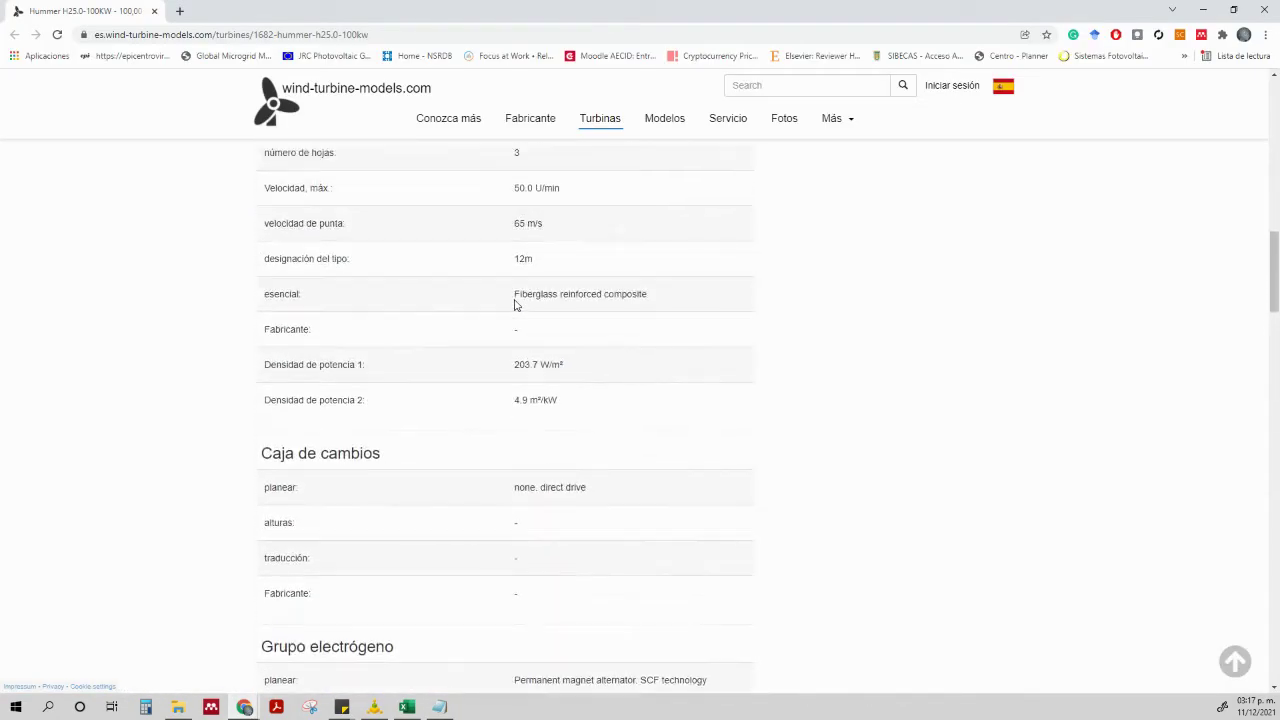
scroll(480, 300, up, 1)
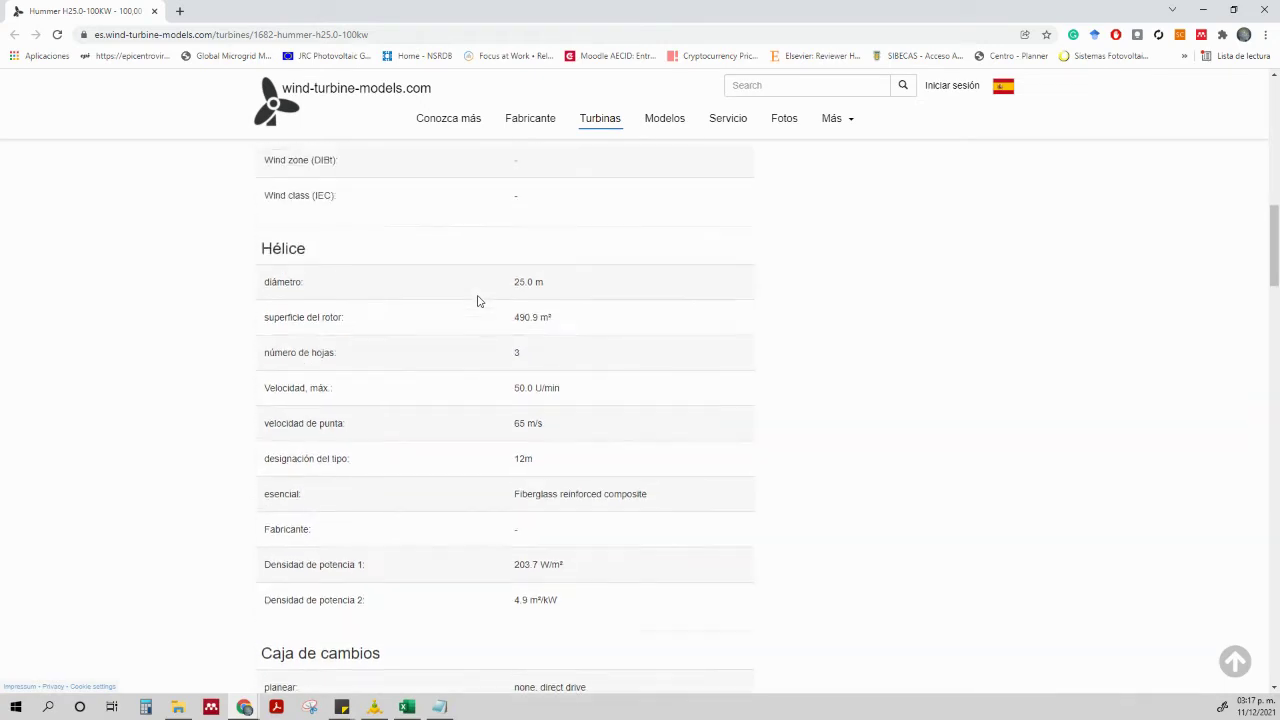
scroll(483, 295, down, 12)
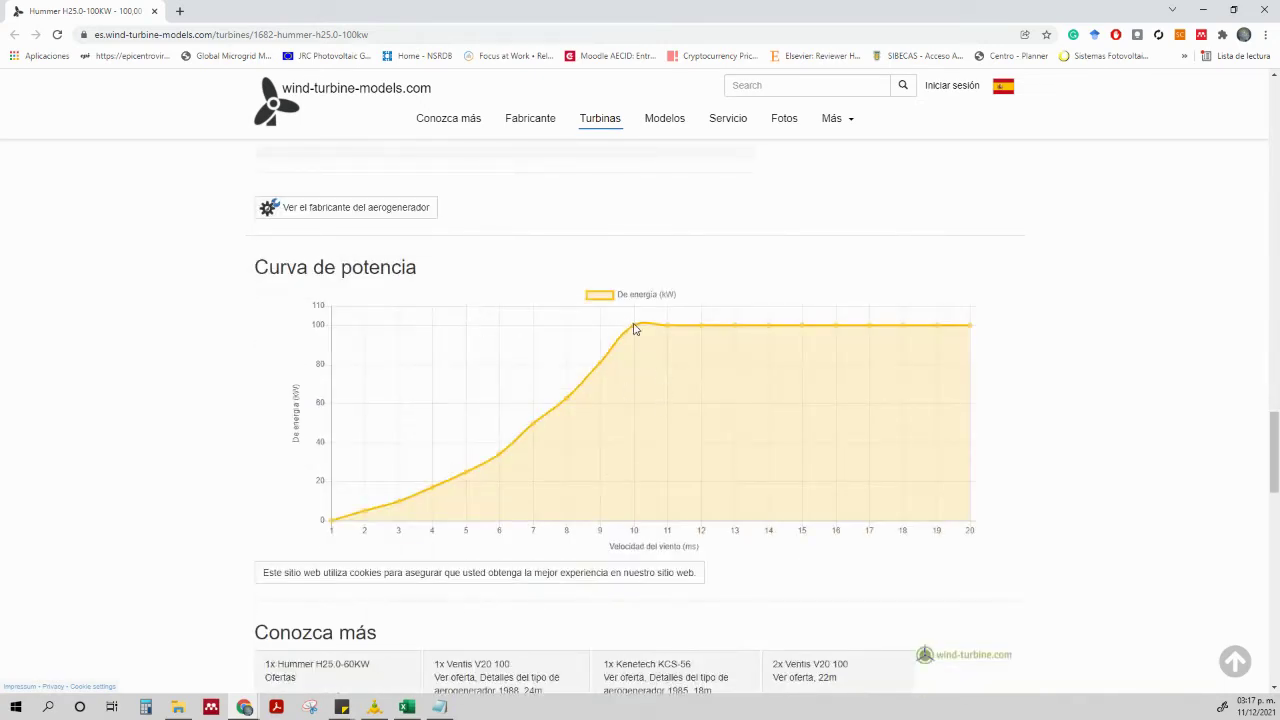
mouse_move(637, 331)
click(1275, 8)
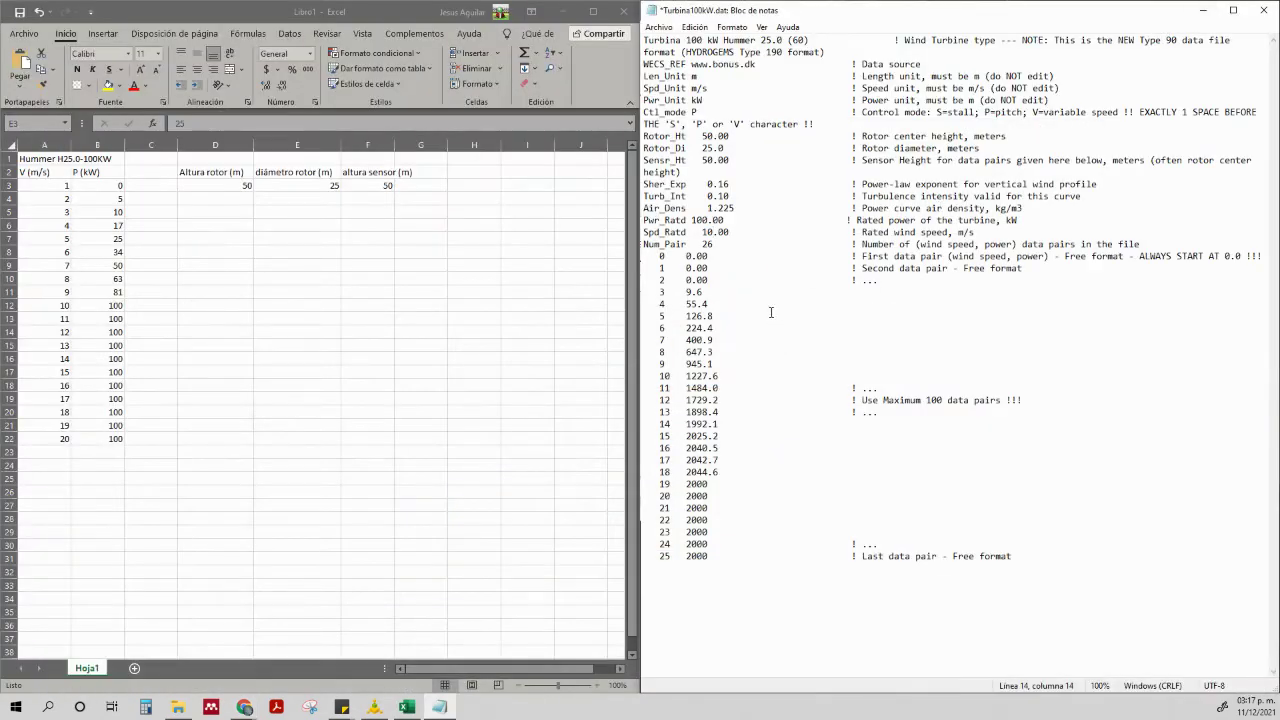
Compare the wind speed and power pairs in the text file with the spreadsheet's V and P columns
click(794, 390)
click(50, 186)
click(50, 186)
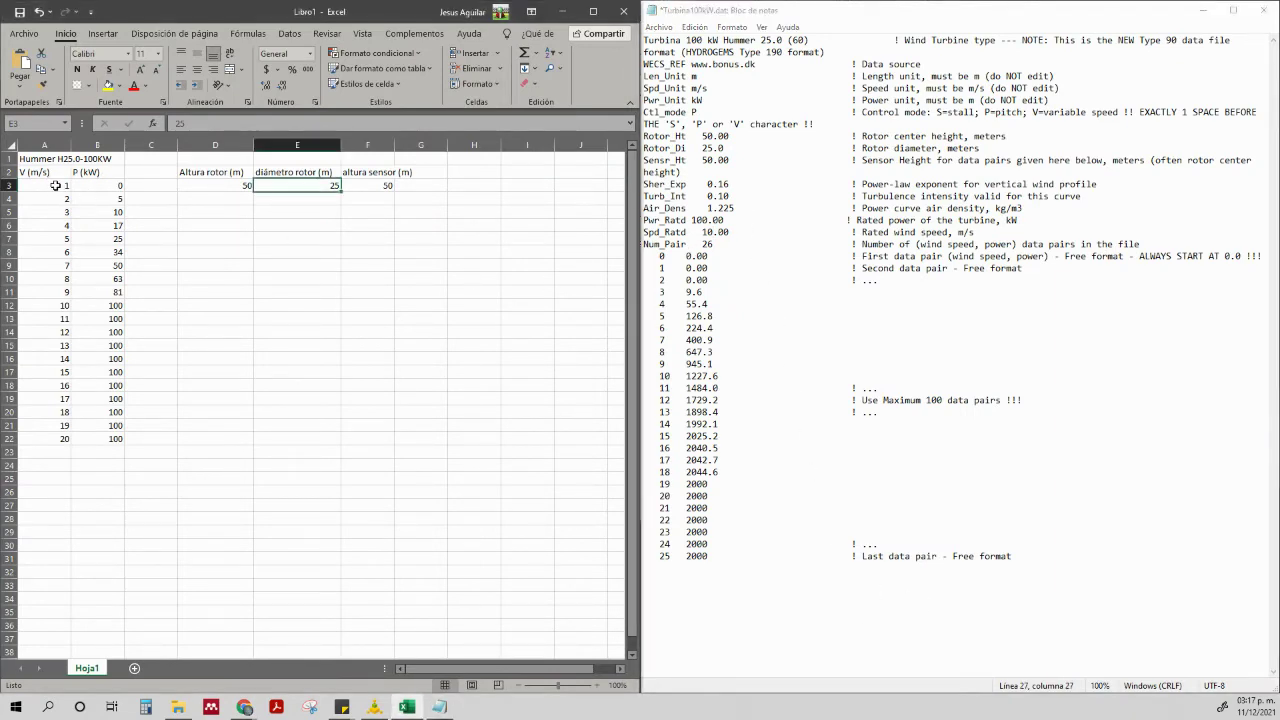
click(703, 342)
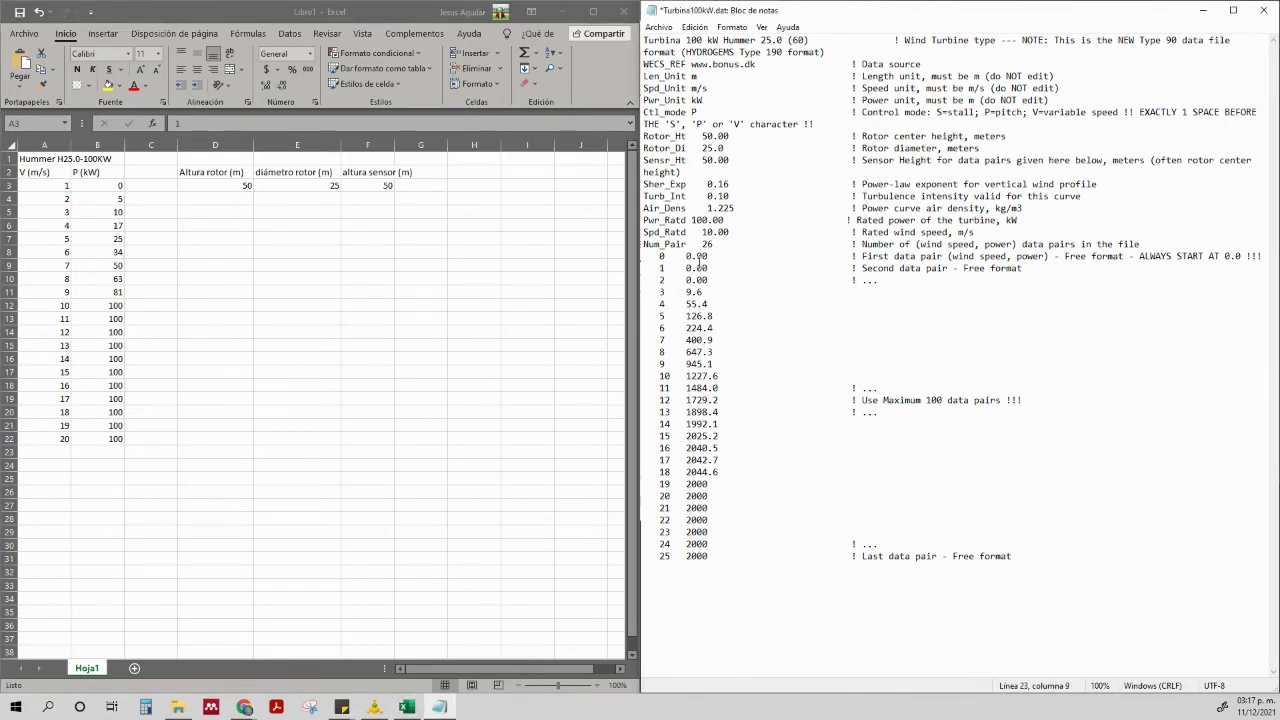
click(698, 328)
drag(698, 471, 698, 495)
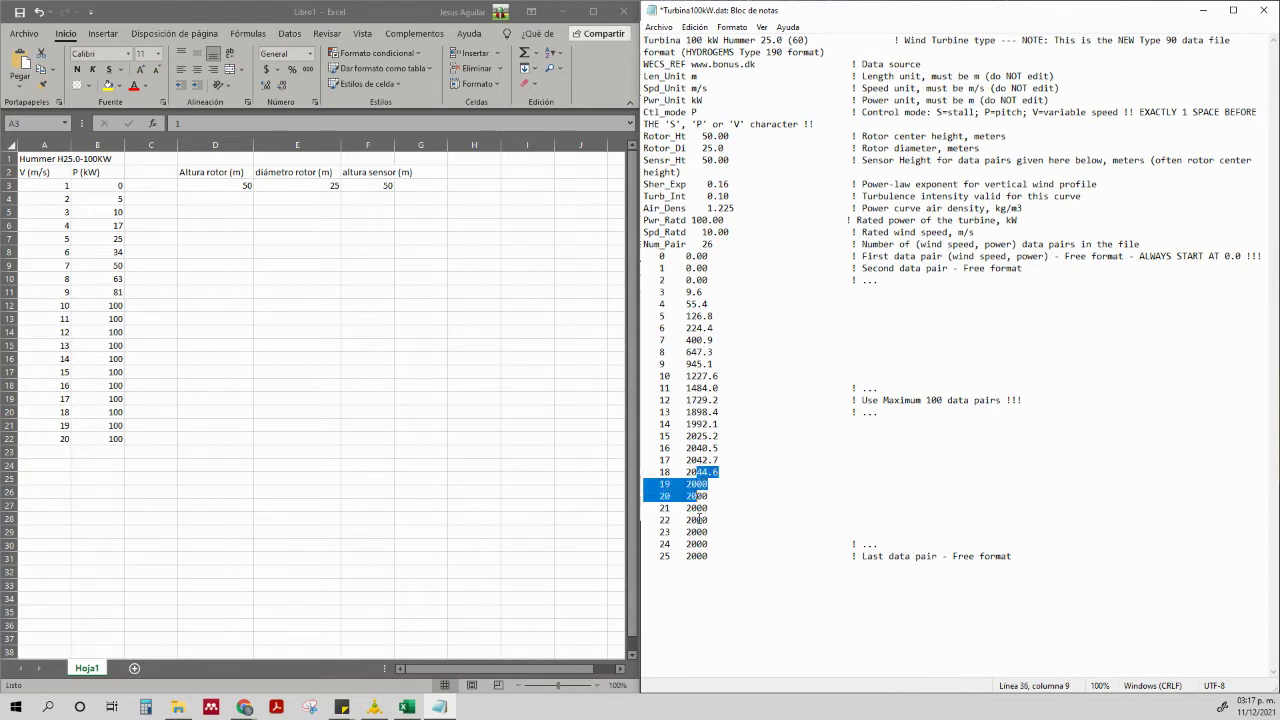
click(698, 518)
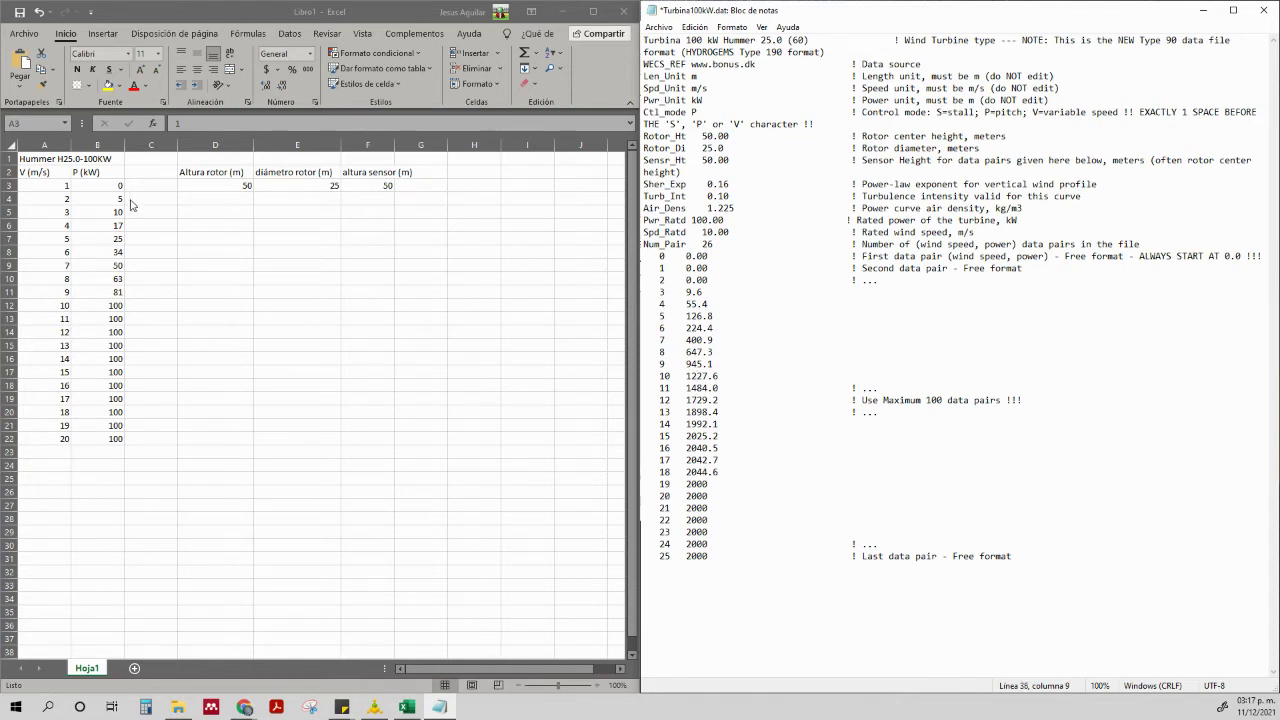
click(55, 186)
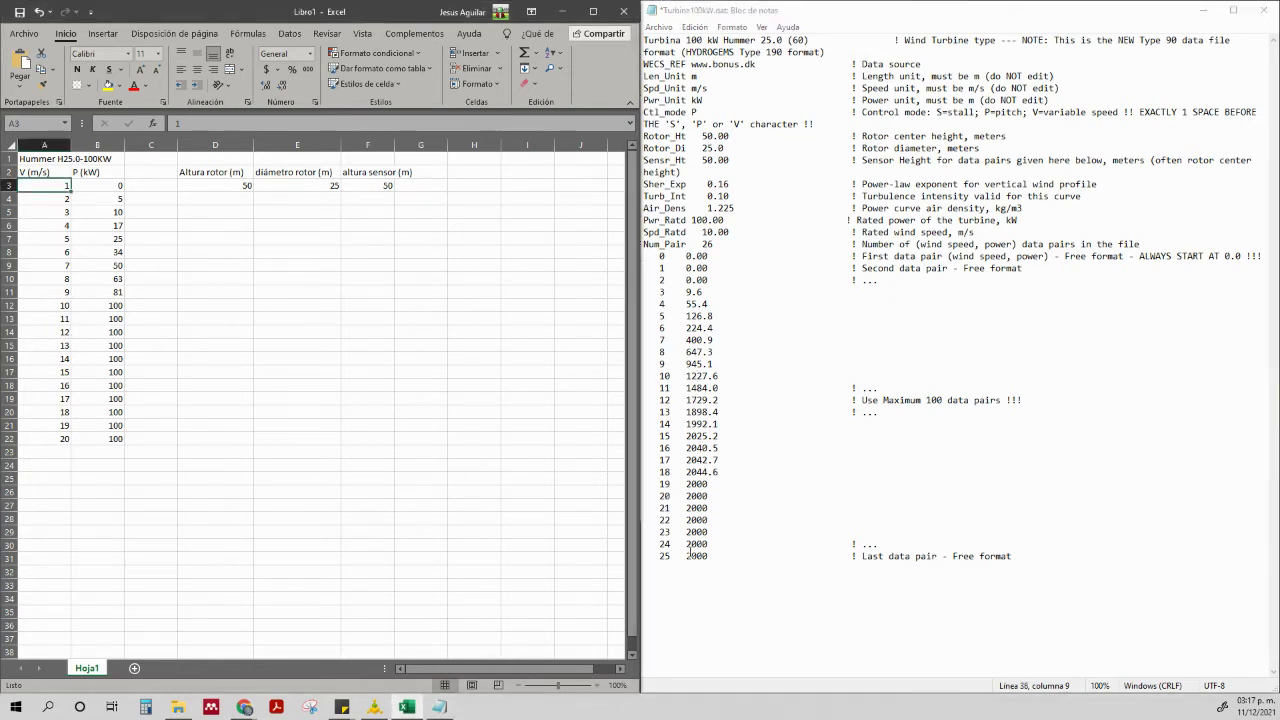
drag(710, 566, 662, 256)
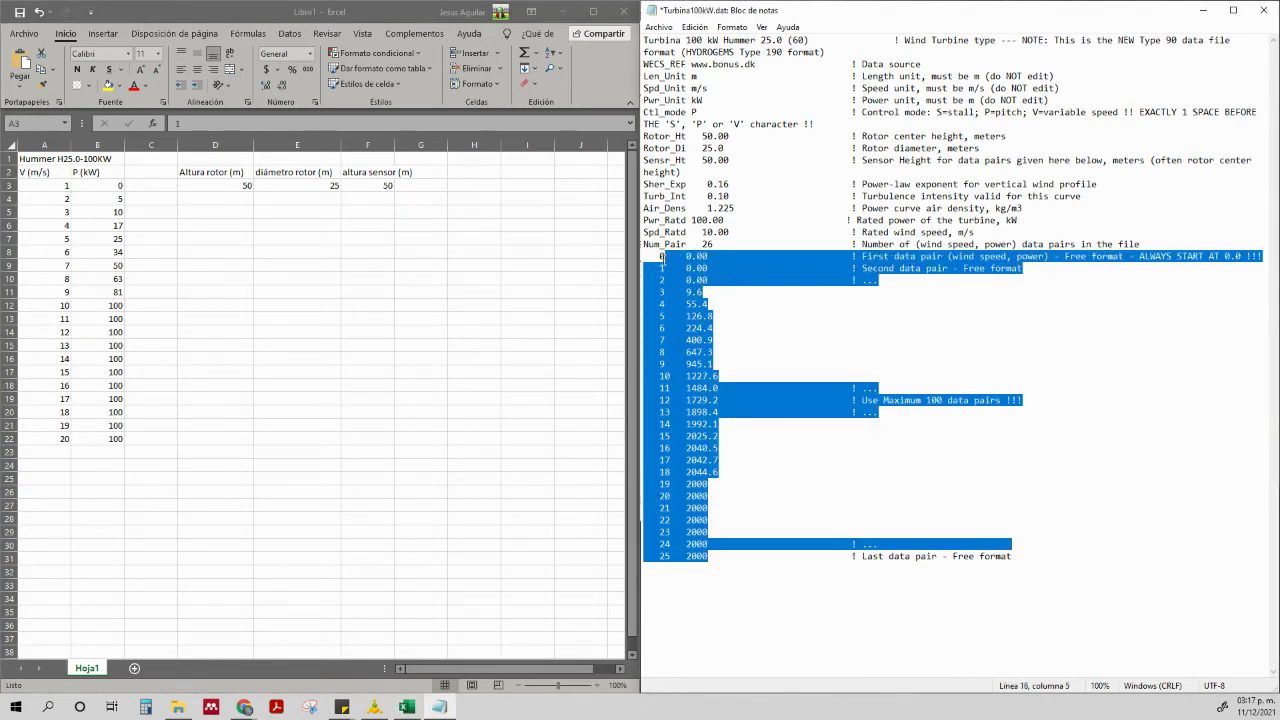
click(690, 304)
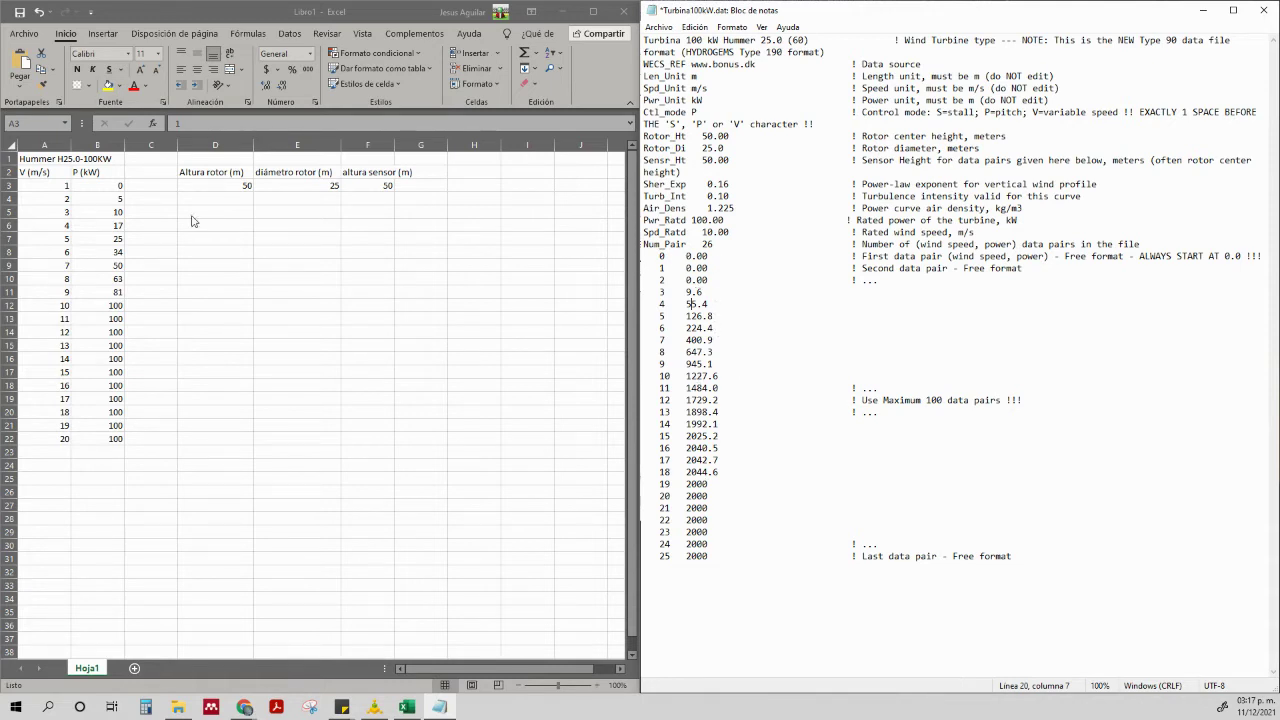
drag(59, 185, 97, 440)
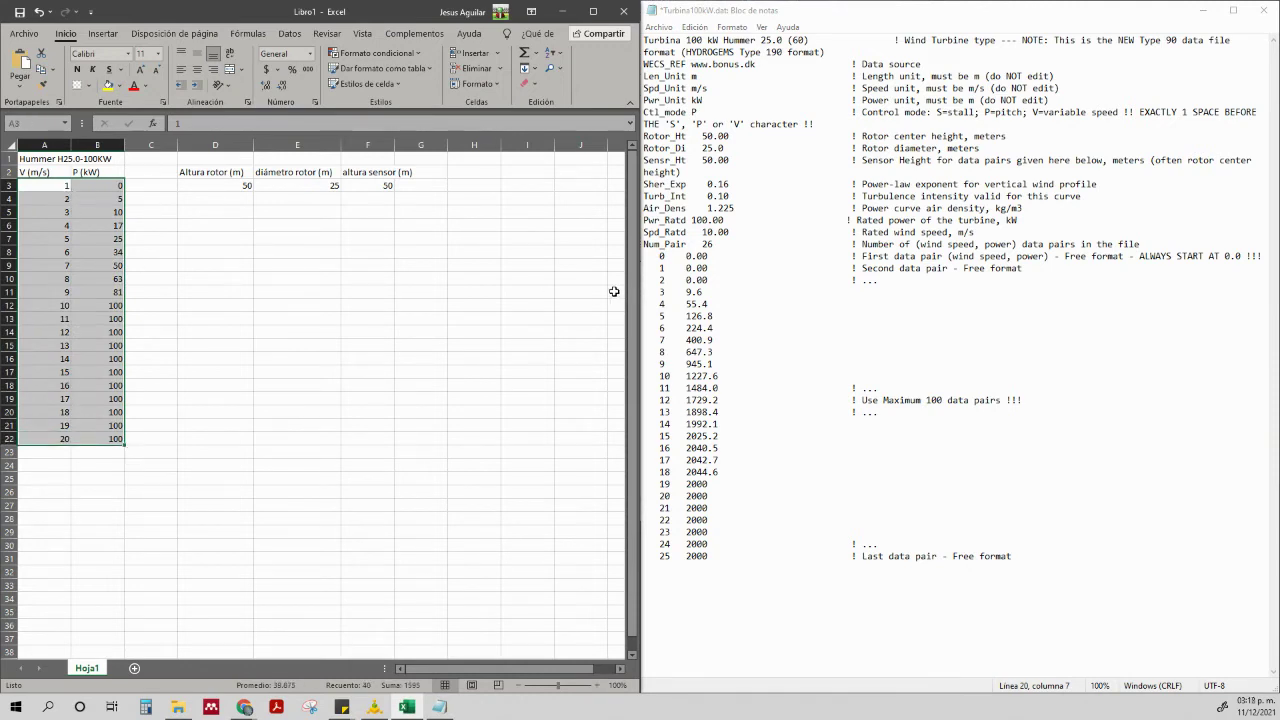
Set the power in the data pairs to 5.00 kW at 2 m/s and 10.0 kW at 3 m/s
click(688, 257)
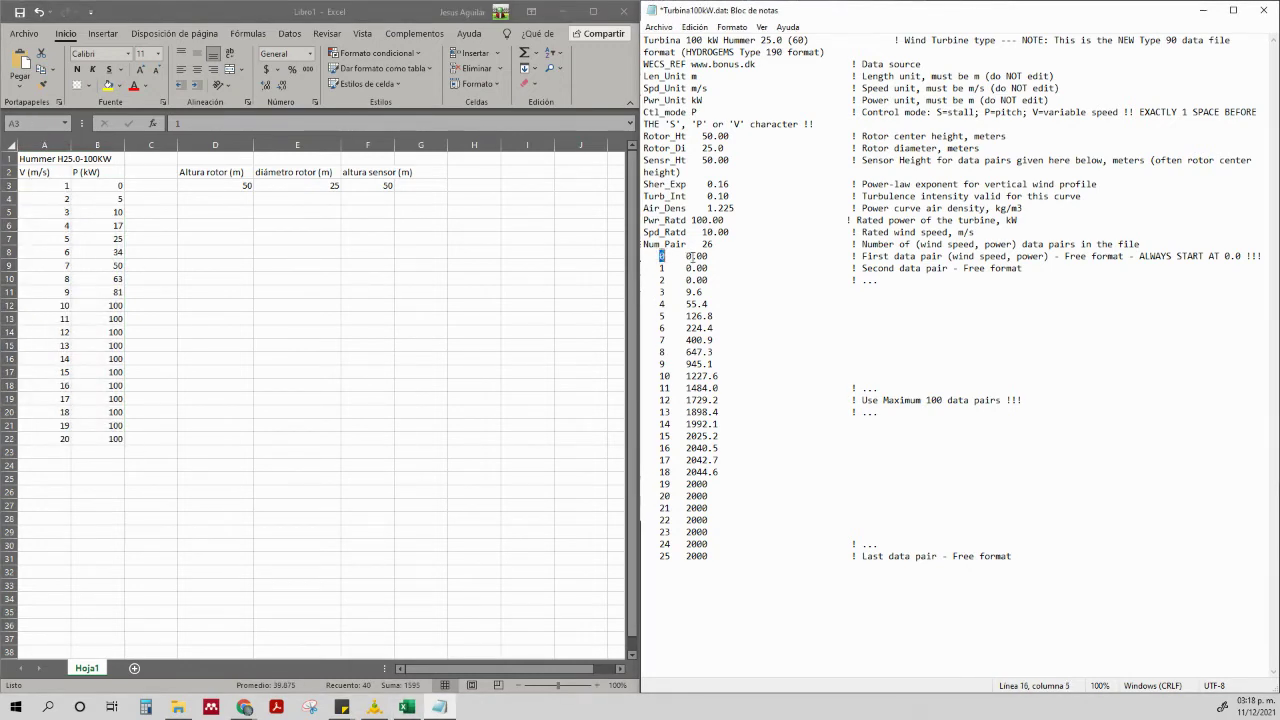
drag(692, 267, 697, 266)
click(686, 280)
key(Delete)
text(5)
key(Delete)
key(Delete)
key(Delete)
text(10.0)
Set the power values for wind speeds 4, 5 and 6 m/s to 17.0, 25.0 and 34.0 kW
click(697, 304)
key(BackSpace)
key(BackSpace)
text(1)
key(BackSpace)
text(0)
drag(714, 316, 688, 316)
text(25.0)
drag(716, 326, 685, 328)
text(34)
Set the power values for wind speeds 7, 8 and 9 m/s to 50.0, 63.0 and 81.0 kW
drag(714, 341, 686, 342)
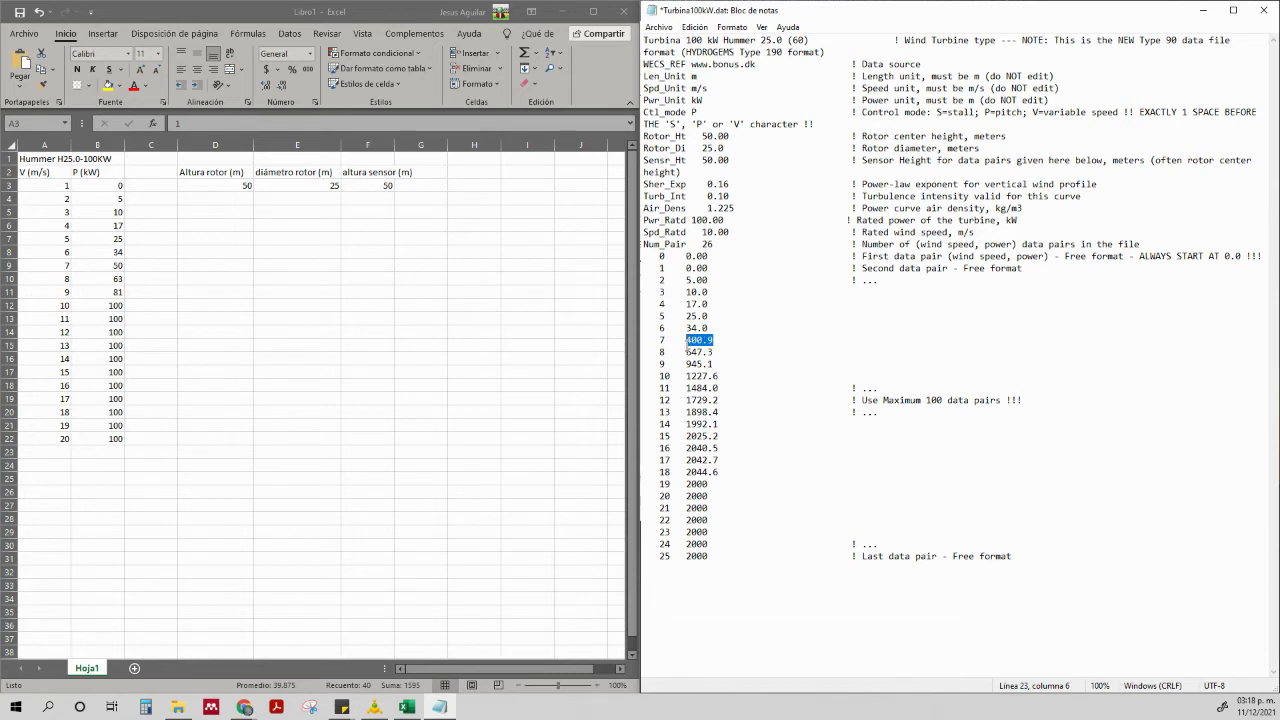
text(50.0)
drag(716, 352, 687, 353)
text(63.0)
drag(716, 366, 686, 366)
text(81.0)
Set the power value for the 10 m/s wind speed to 100.0 kW
drag(718, 373, 687, 377)
key(BackSpace)
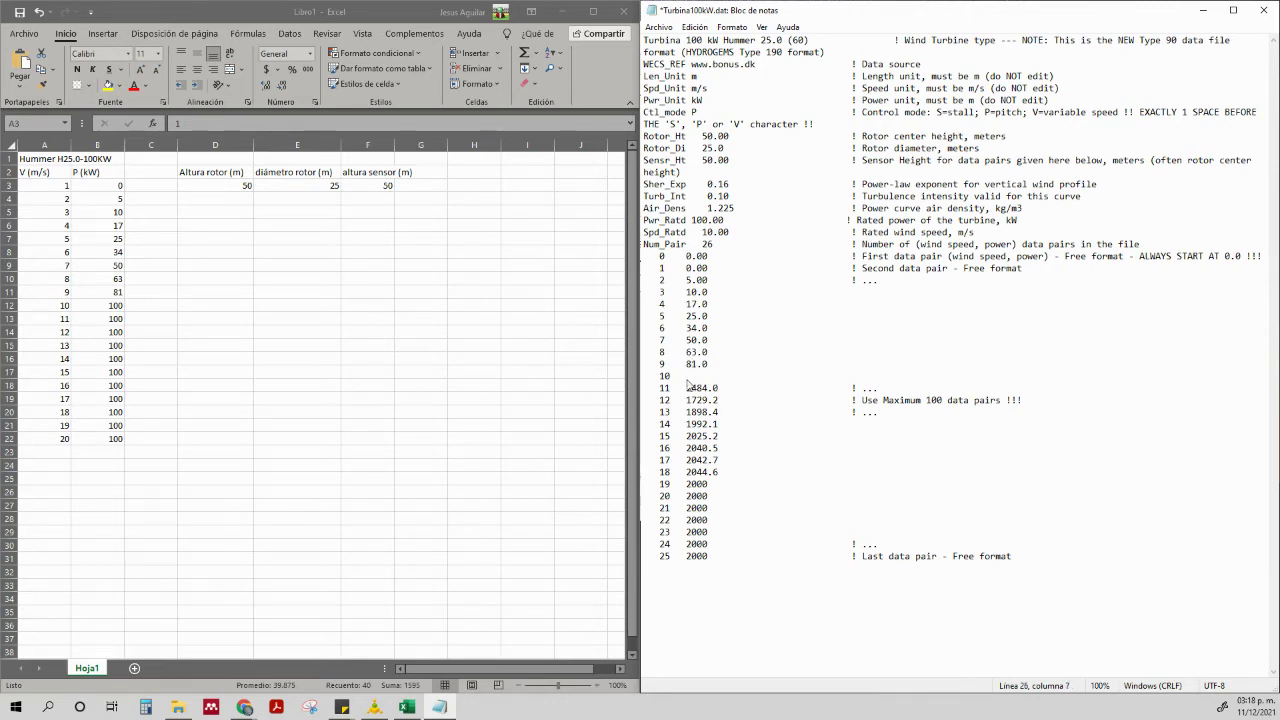
text(100.0)
drag(714, 374, 699, 376)
Switch to the browser and examine the Hummer H25.0-100KW specifications for the rated and cut-out wind speeds
mouse_move(244, 707)
click(243, 650)
scroll(614, 323, up, 10)
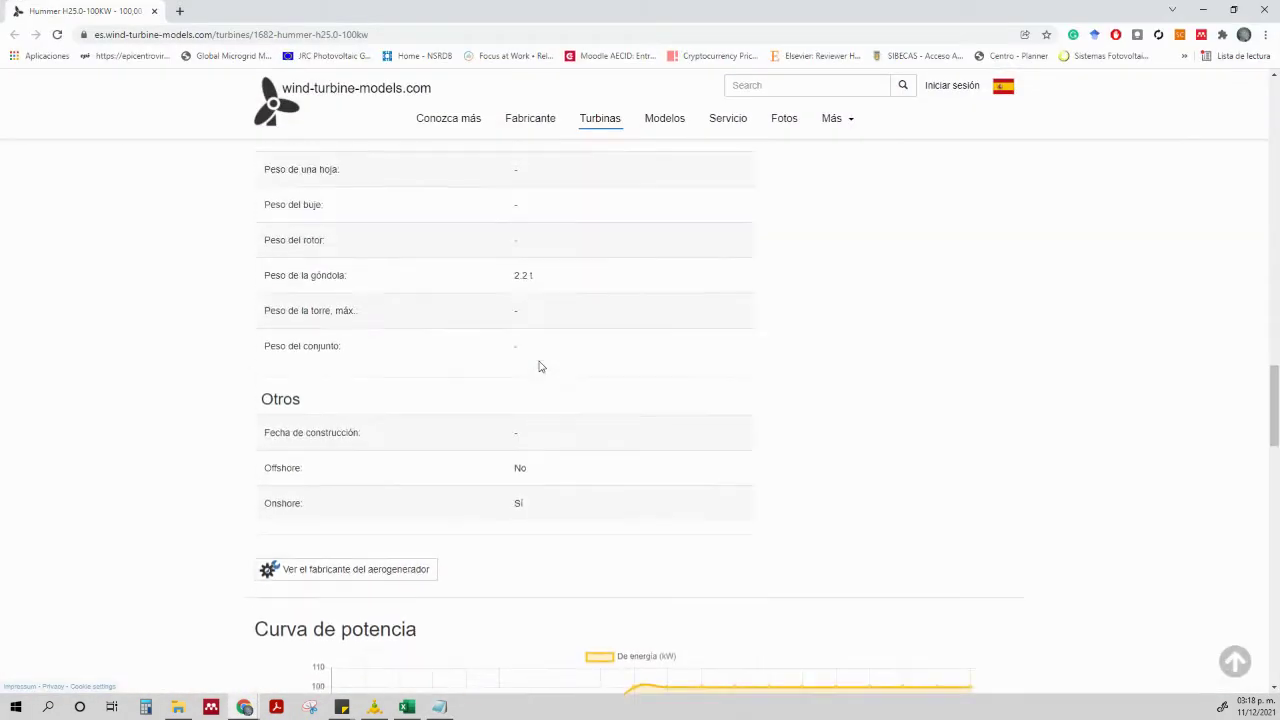
scroll(477, 360, up, 5)
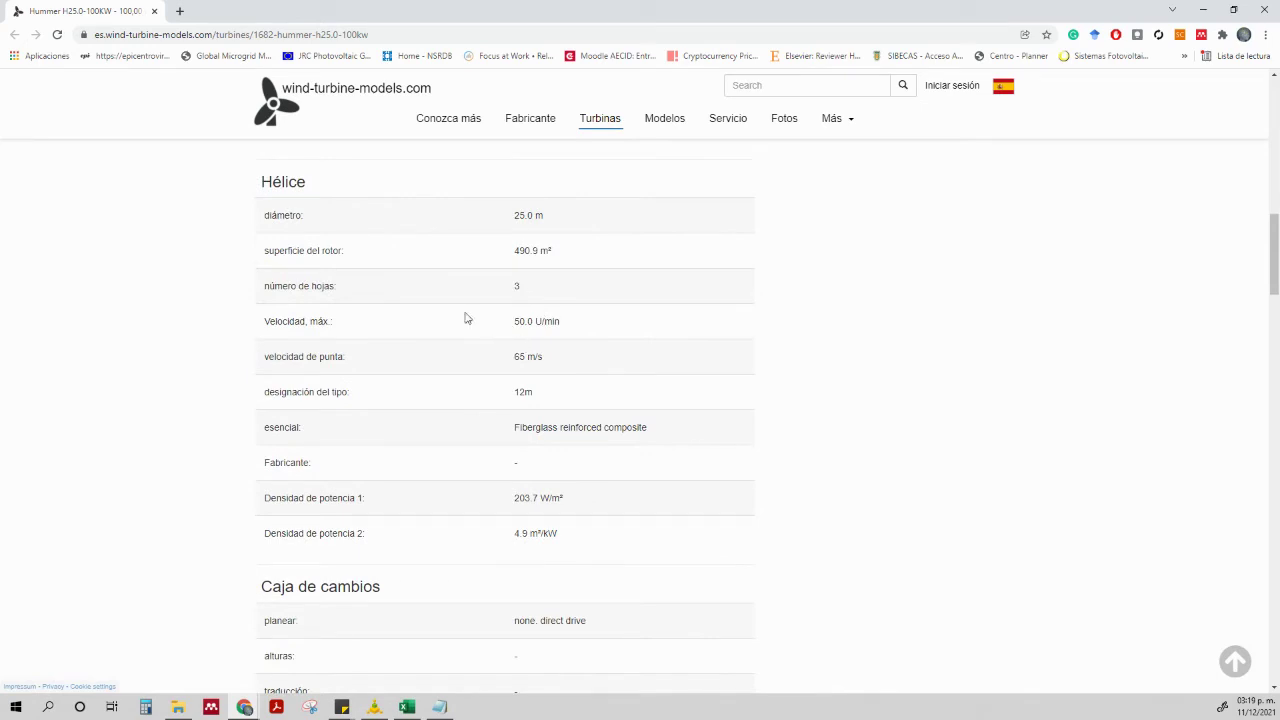
scroll(360, 390, down, 3)
scroll(368, 379, down, 8)
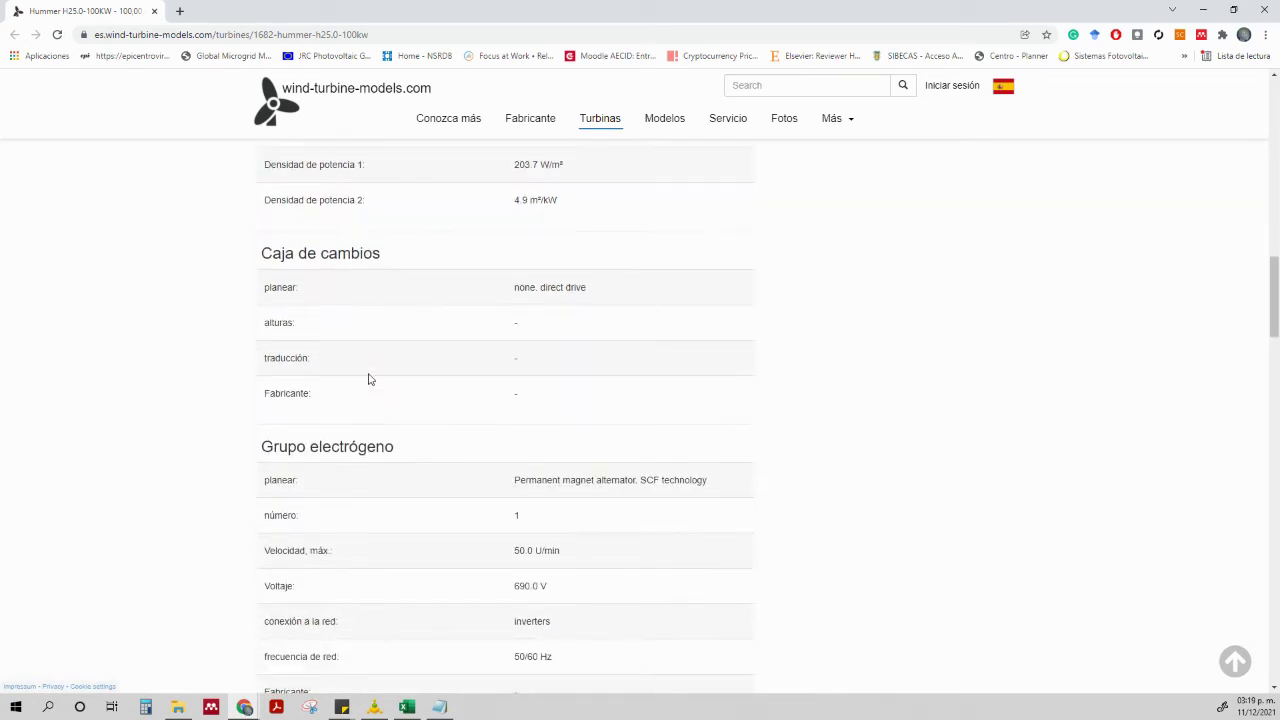
scroll(358, 368, up, 20)
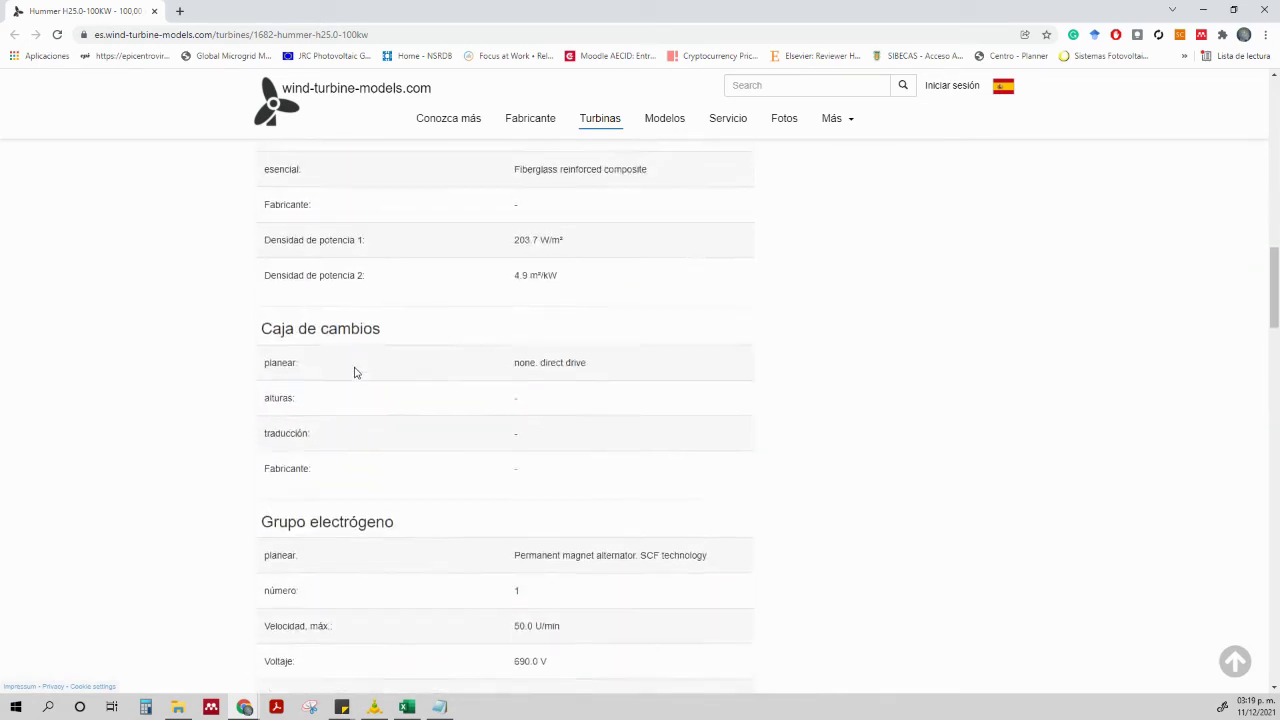
scroll(388, 385, down, 5)
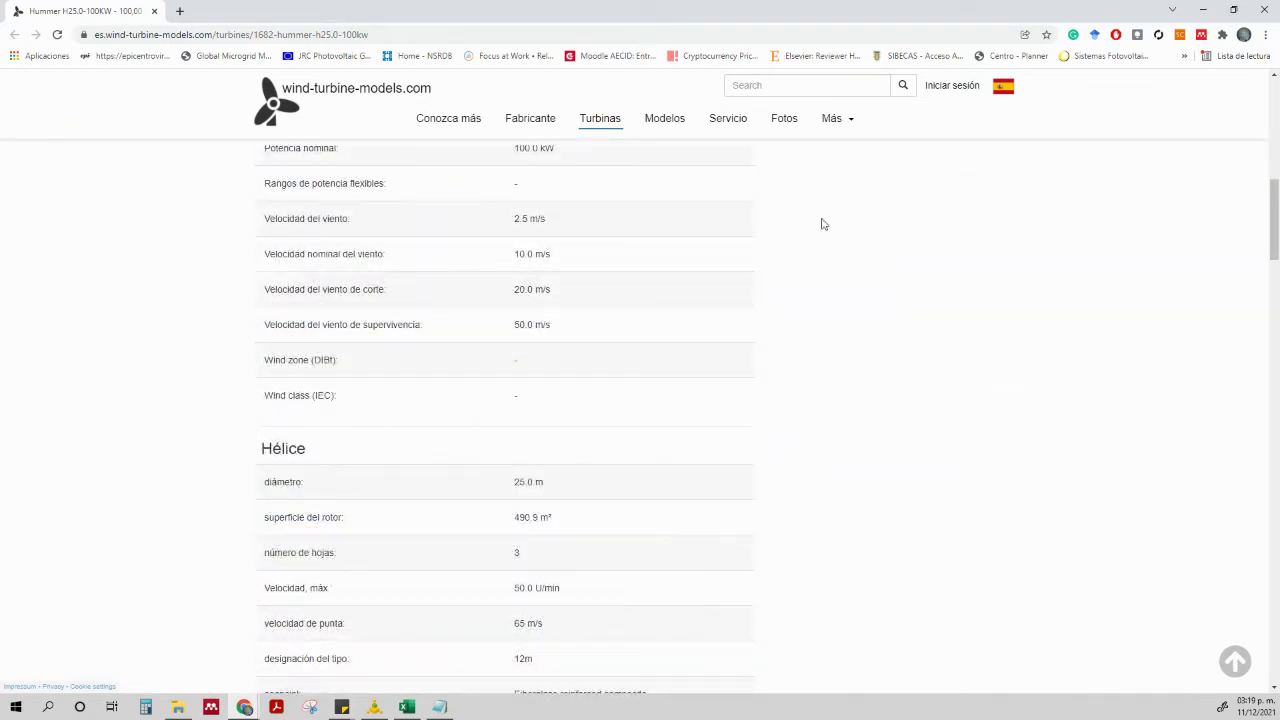
click(1206, 12)
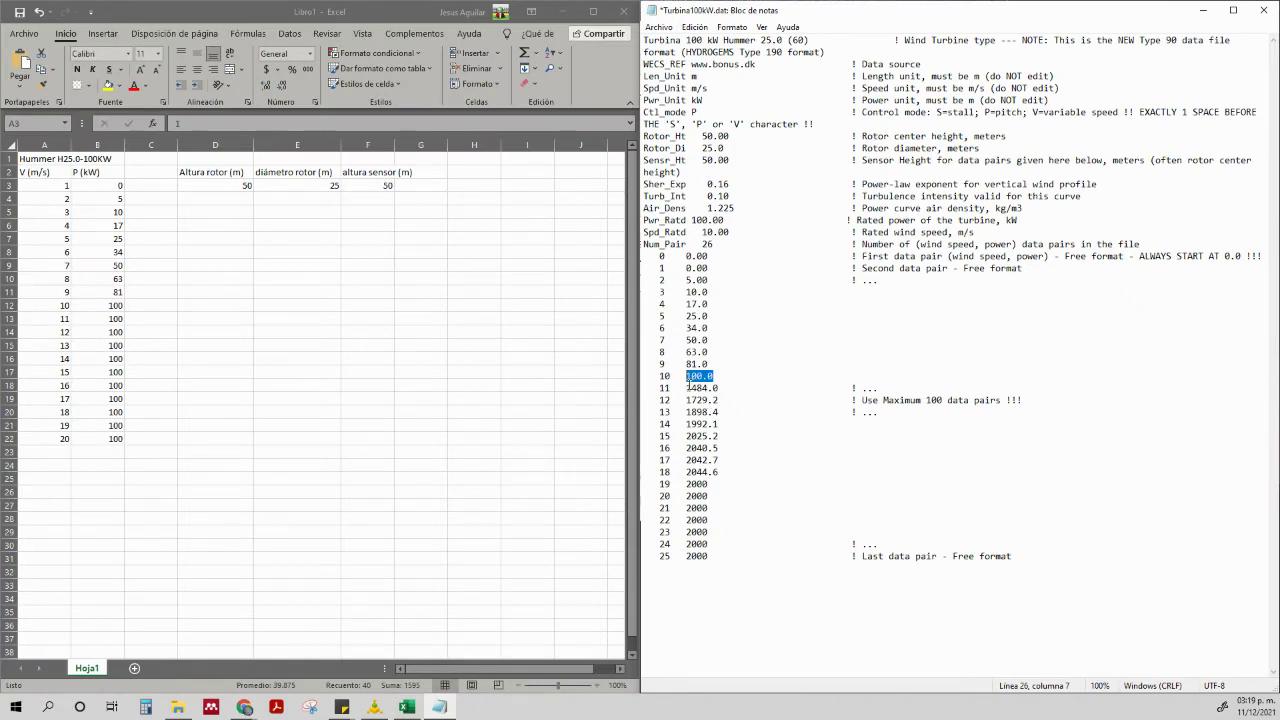
Set the power values for wind speeds 11 through 20 m/s to 100.0 kW in the turbine data file
drag(686, 388, 720, 388)
text(100.0)
drag(686, 400, 710, 508)
text(100.0)
text(100.0)
text(100.0)
text(100.0)
text(100.0)
text(100.0)
text(100.0)
text(100.0)
text(100.0)
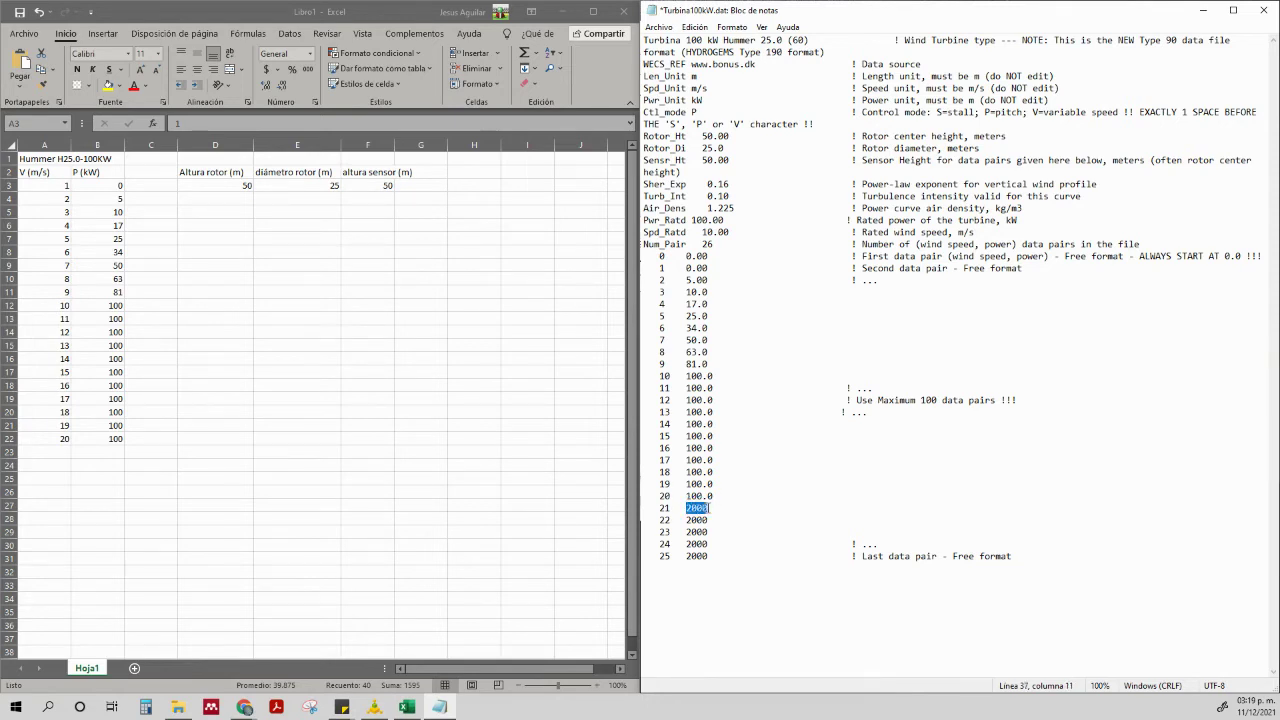
Set the power values for wind speeds 21, 22 and 23 m/s to 0.00 kW
text(0.00)
click(698, 520)
key(BackSpace)
text(0.)
click(697, 532)
key(BackSpace)
key(BackSpace)
text(0.)
Set the power values for the last two data pairs, 24 and 25 m/s, to 0.00 kW
click(697, 543)
key(BackSpace)
key(BackSpace)
text(0.0)
key(BackSpace)
key(BackSpace)
key(BackSpace)
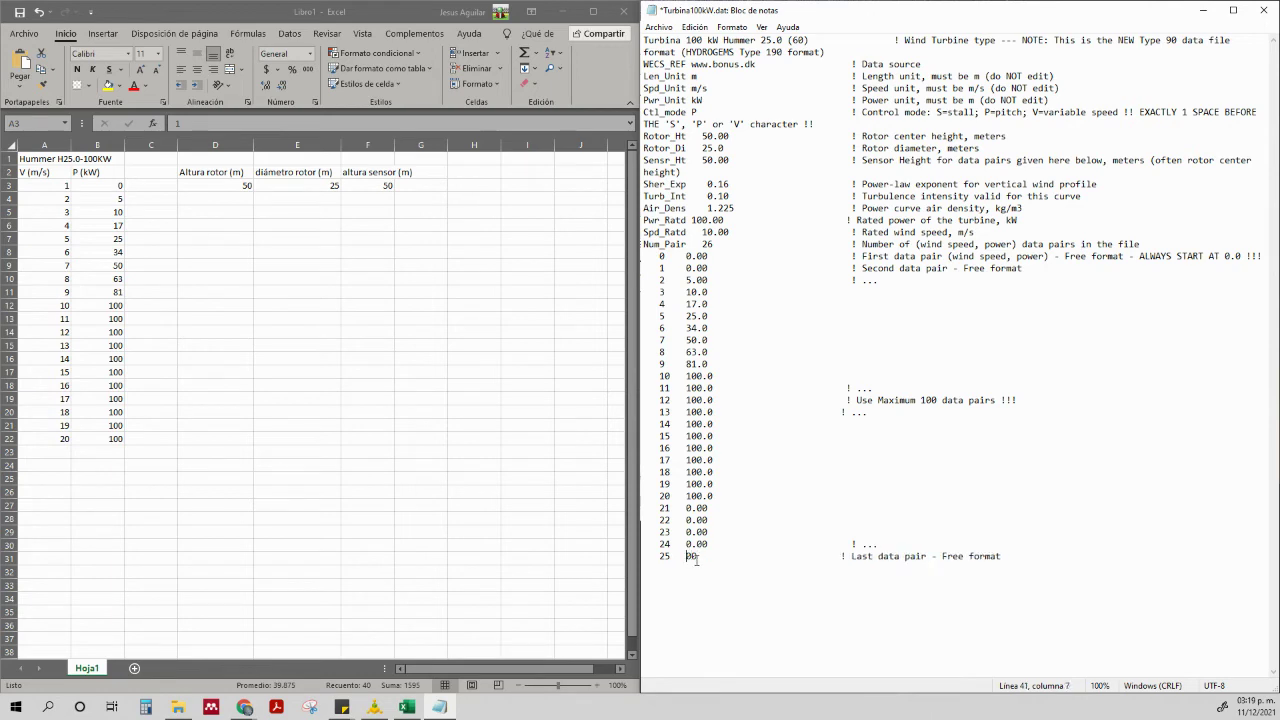
text(0.)
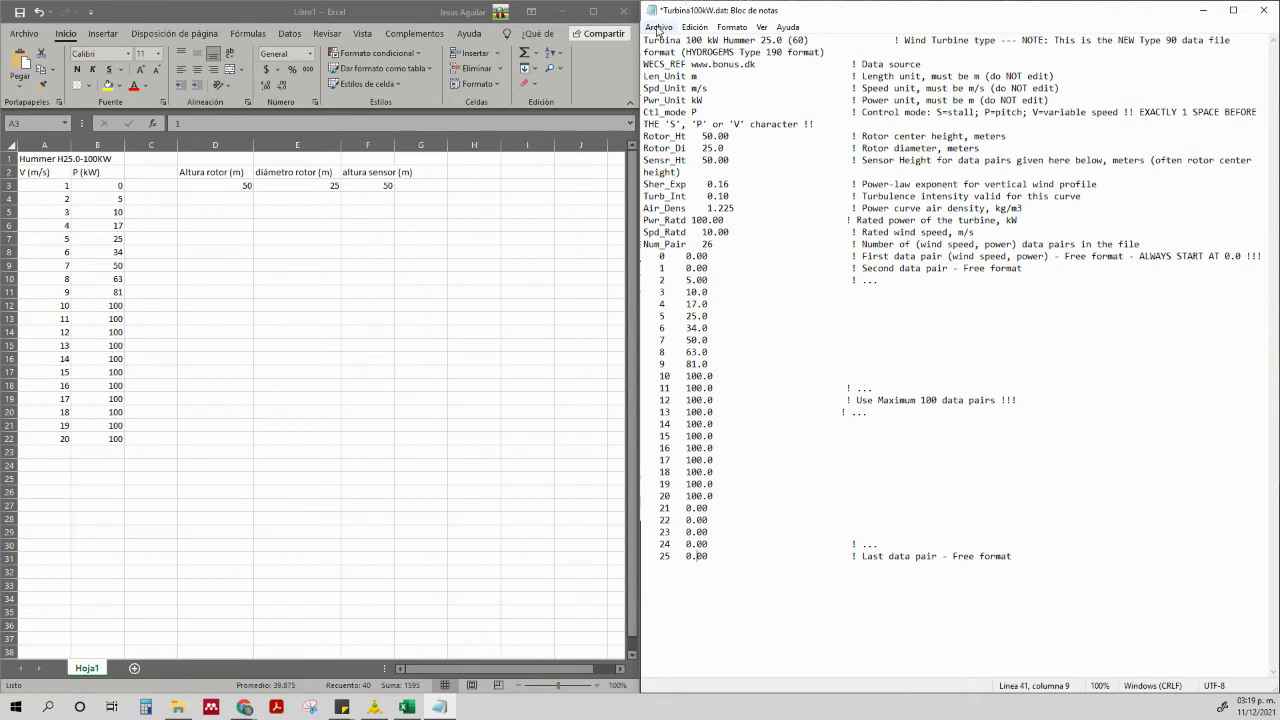
Save and close Turbina100kW.dat, and return to Simulation Studio with its window maximized
click(658, 27)
click(678, 86)
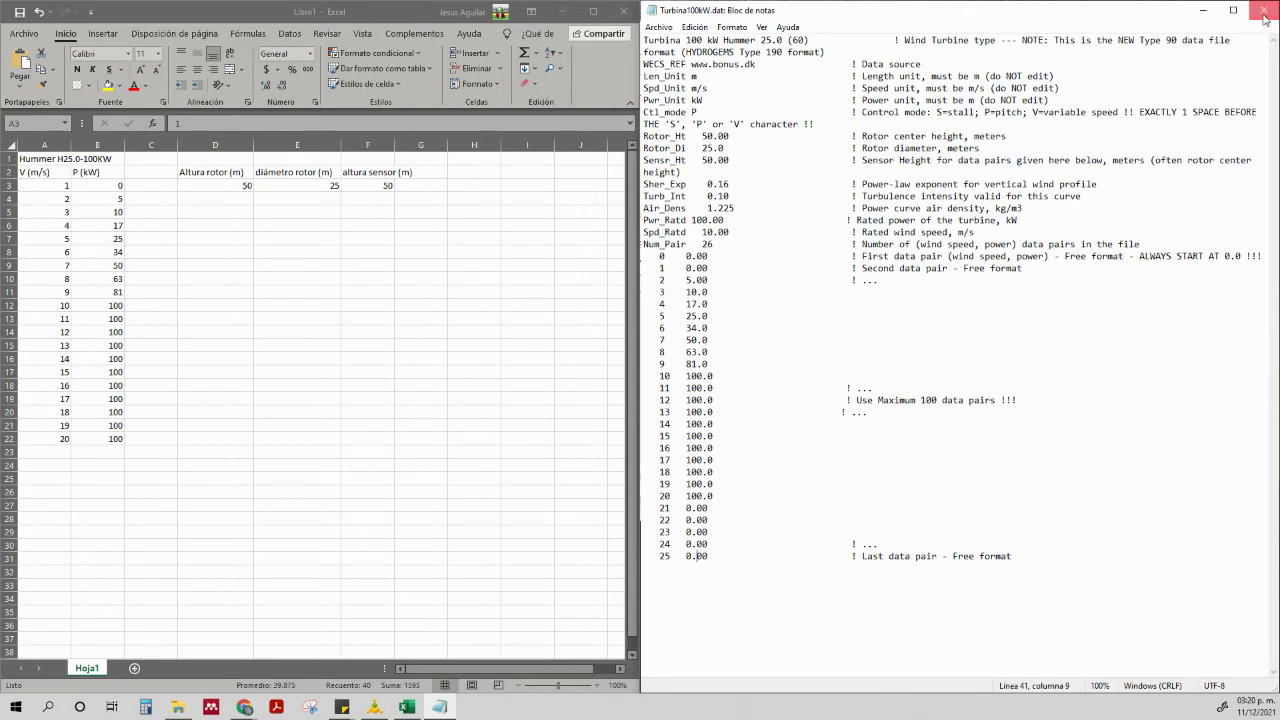
key(alt+F4)
click(698, 503)
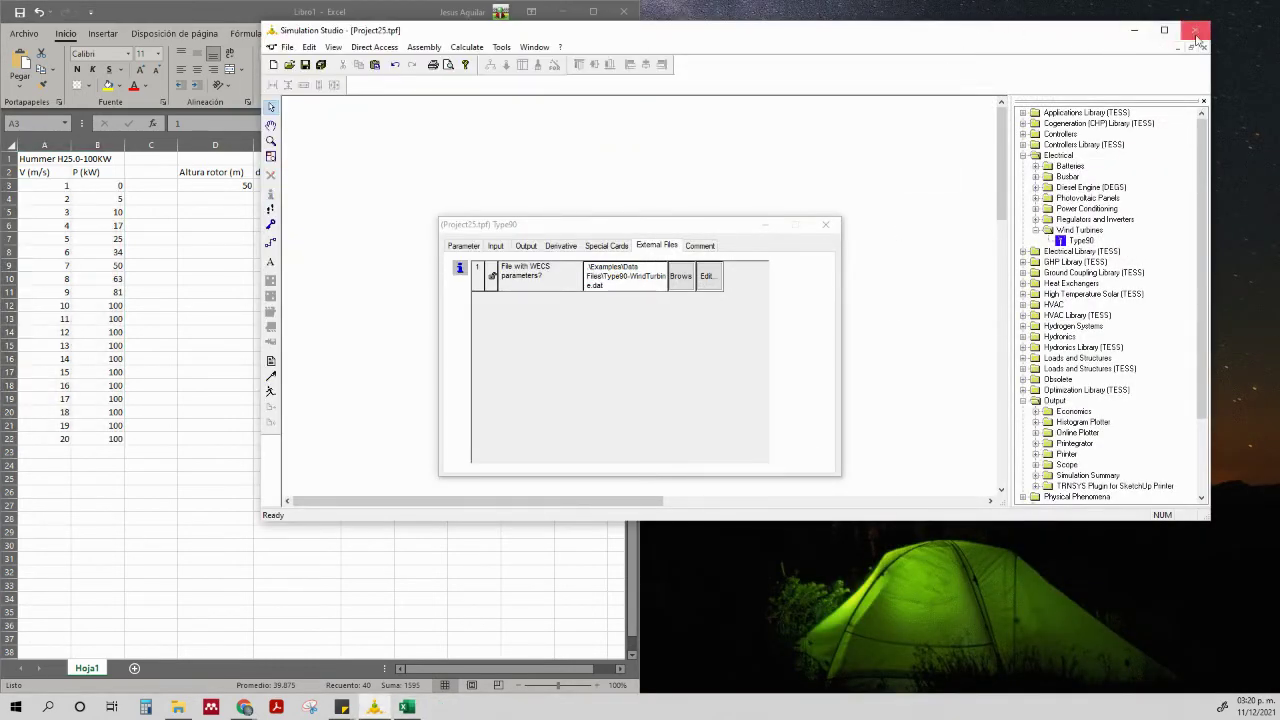
click(1164, 33)
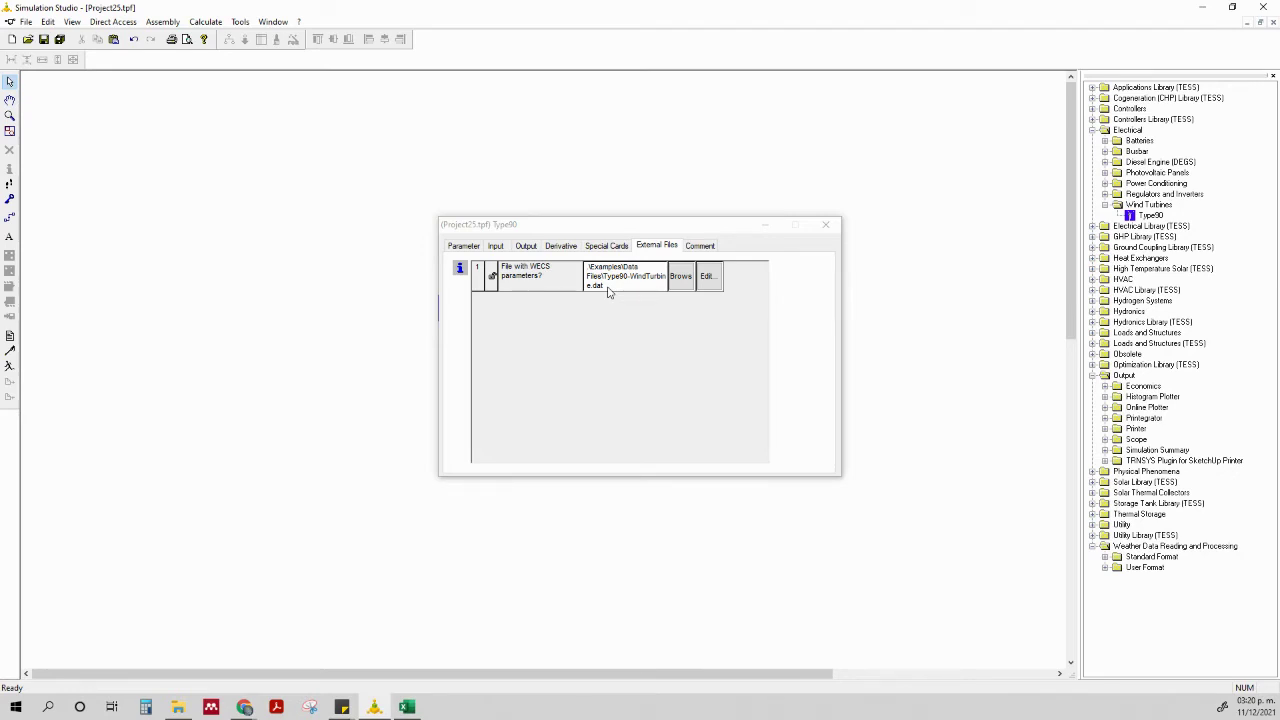
Assign Turbina100kW.dat from the desktop as the Type90 external file with WECS parameters
click(680, 279)
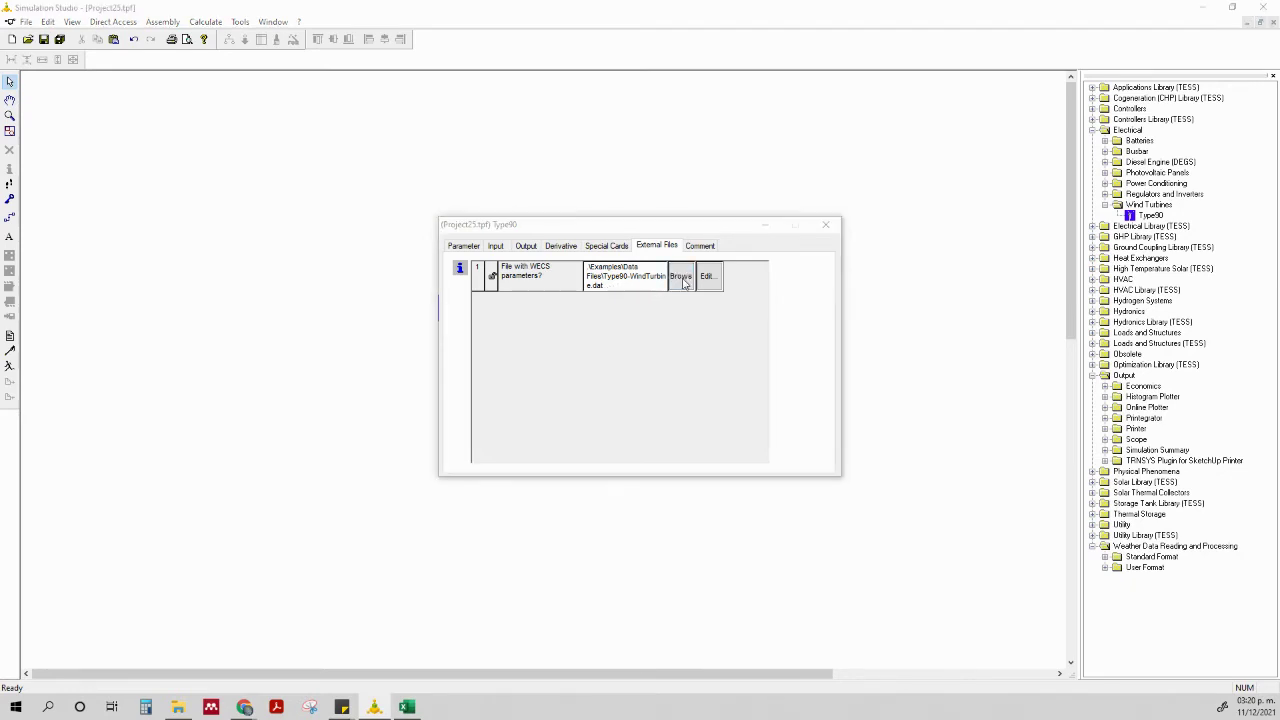
click(477, 284)
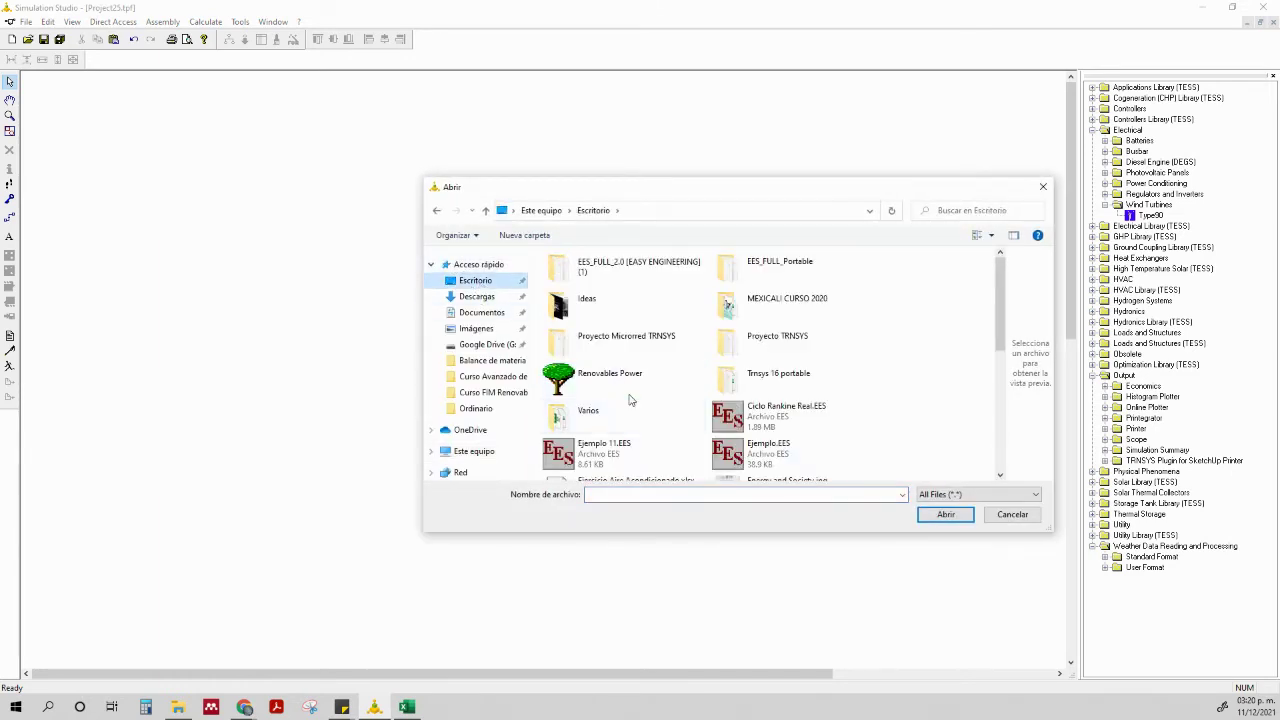
scroll(680, 410, down, 10)
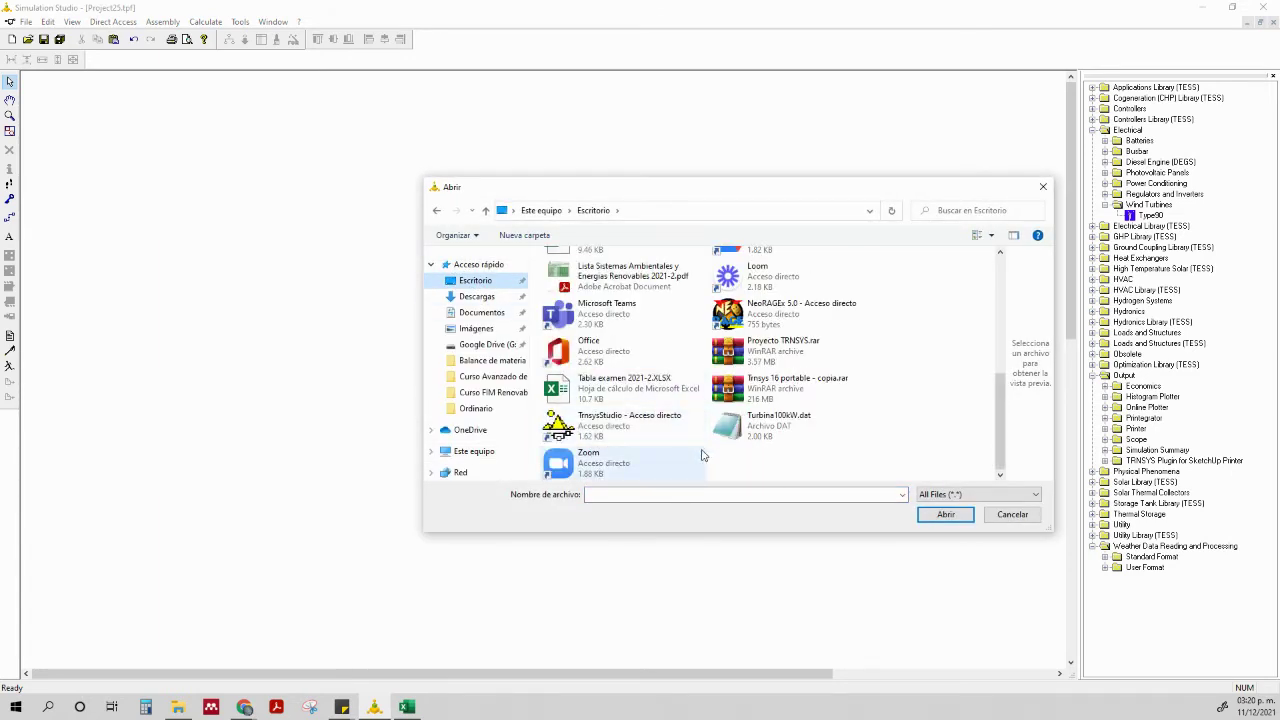
click(750, 425)
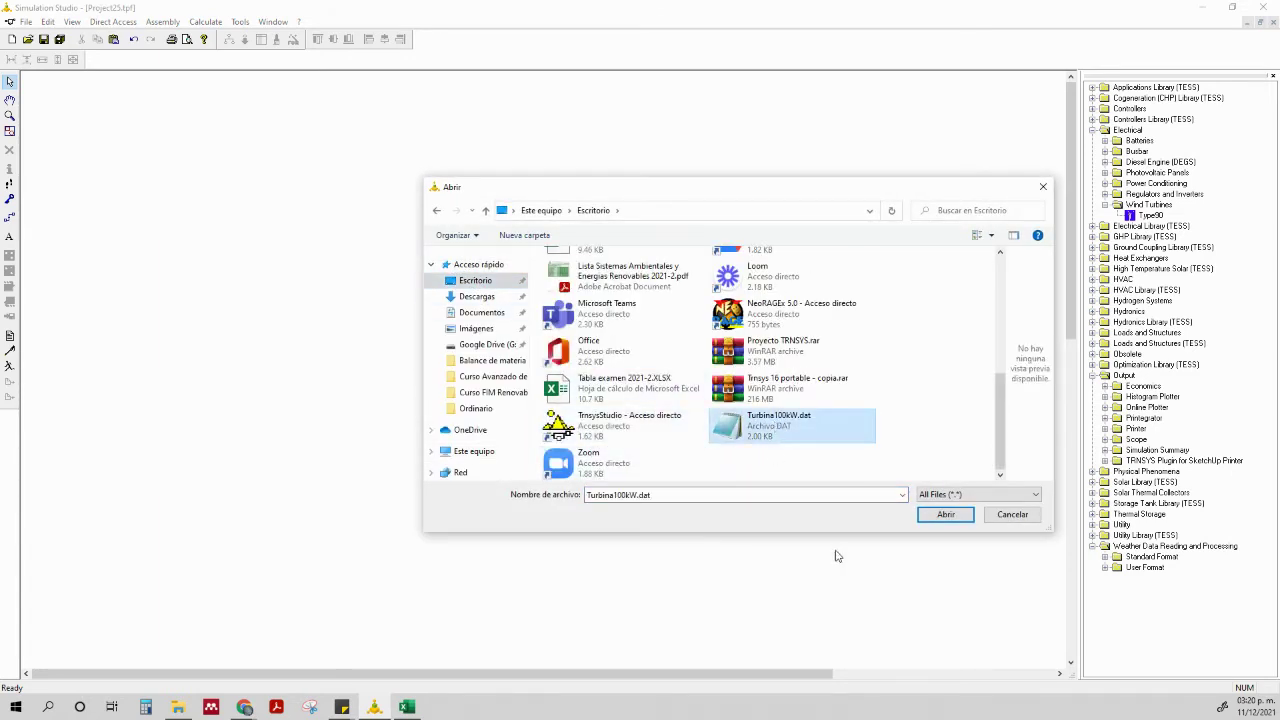
click(945, 516)
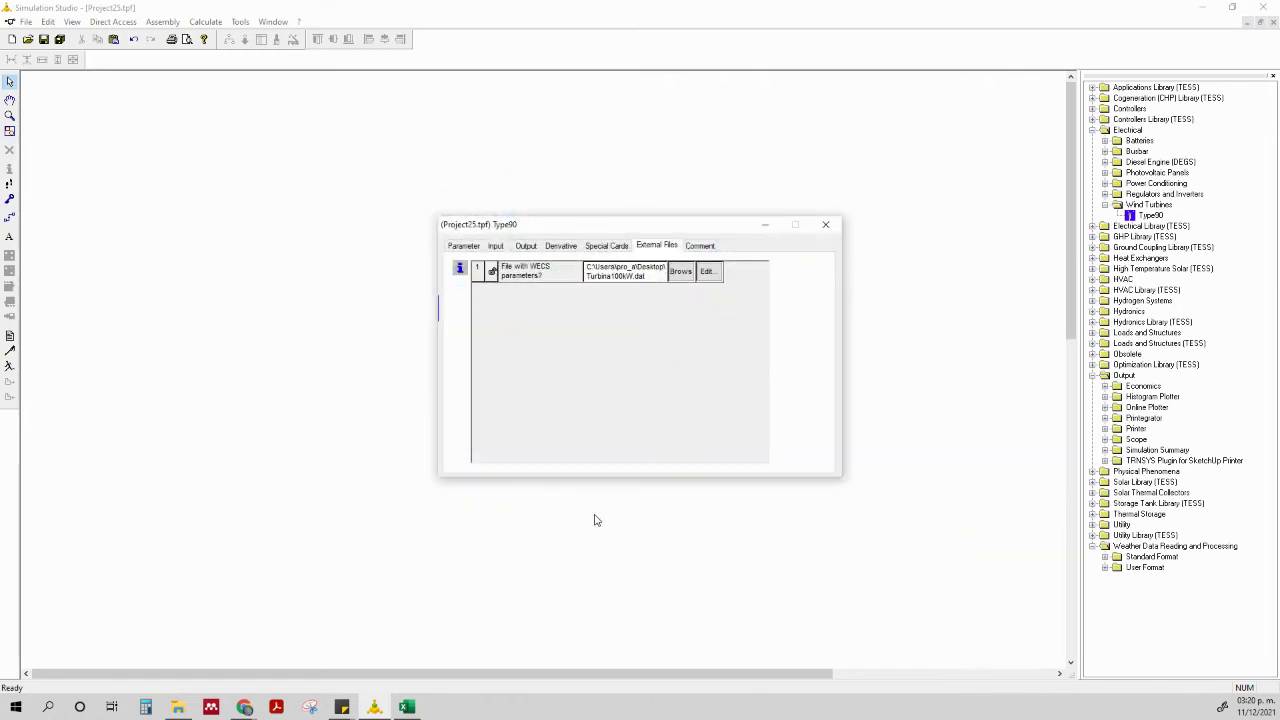
Set the Type90 data collection height to 10 m and the hub height to 50 m
click(462, 246)
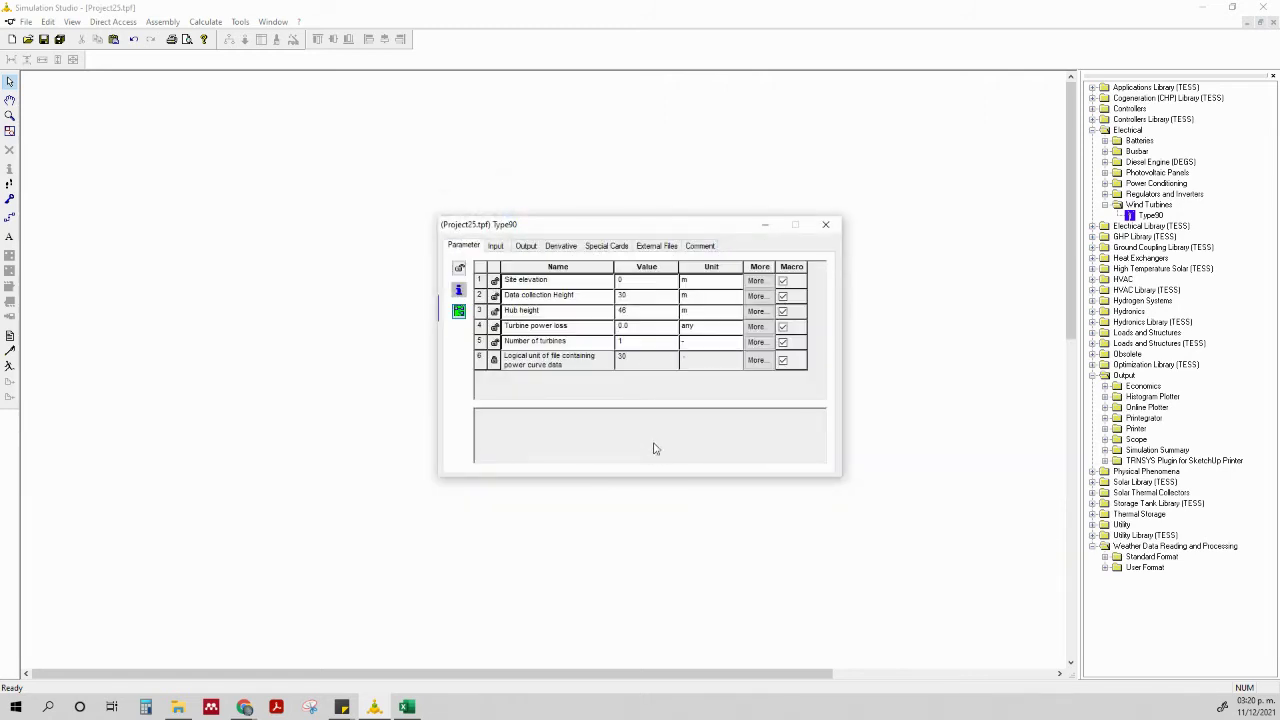
click(642, 285)
click(660, 298)
text(10)
click(655, 313)
text(50)
click(677, 411)
click(650, 332)
Set the Type90 site shear exponent input to 0.16, check its variable details, and close the component's properties
click(495, 247)
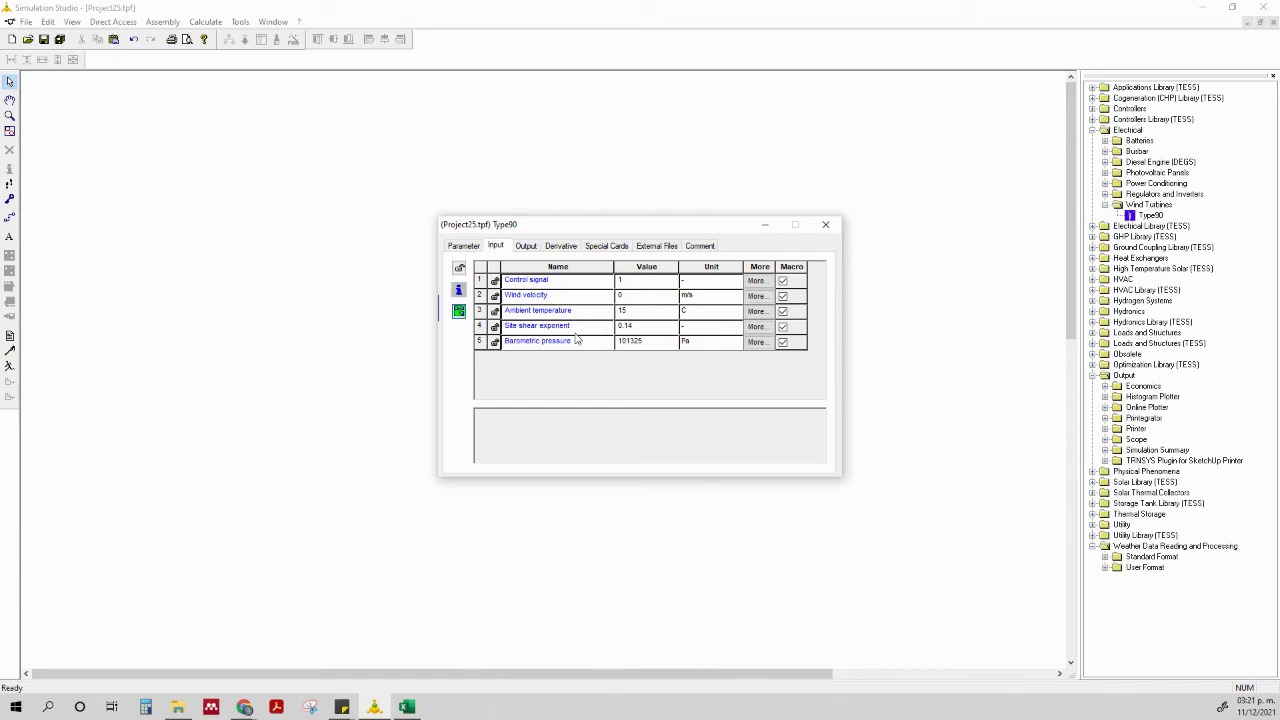
click(639, 332)
key(BackSpace)
key(BackSpace)
key(BackSpace)
click(752, 330)
click(754, 327)
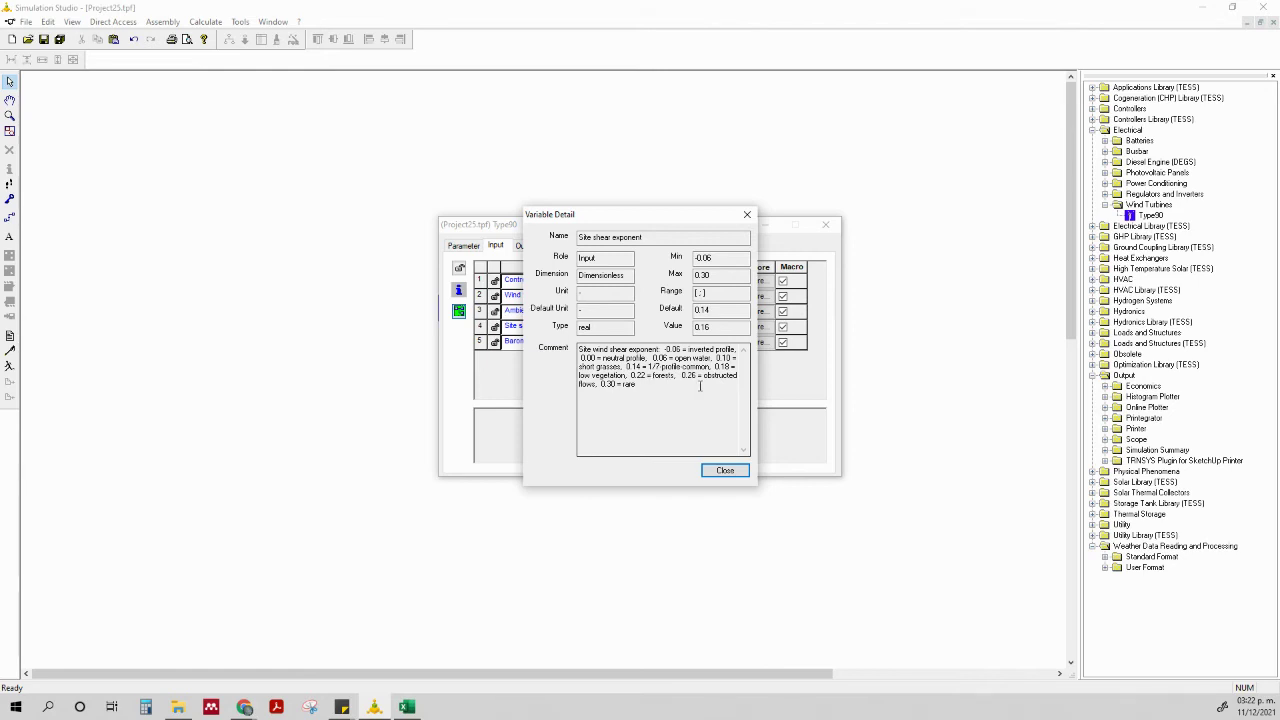
click(725, 471)
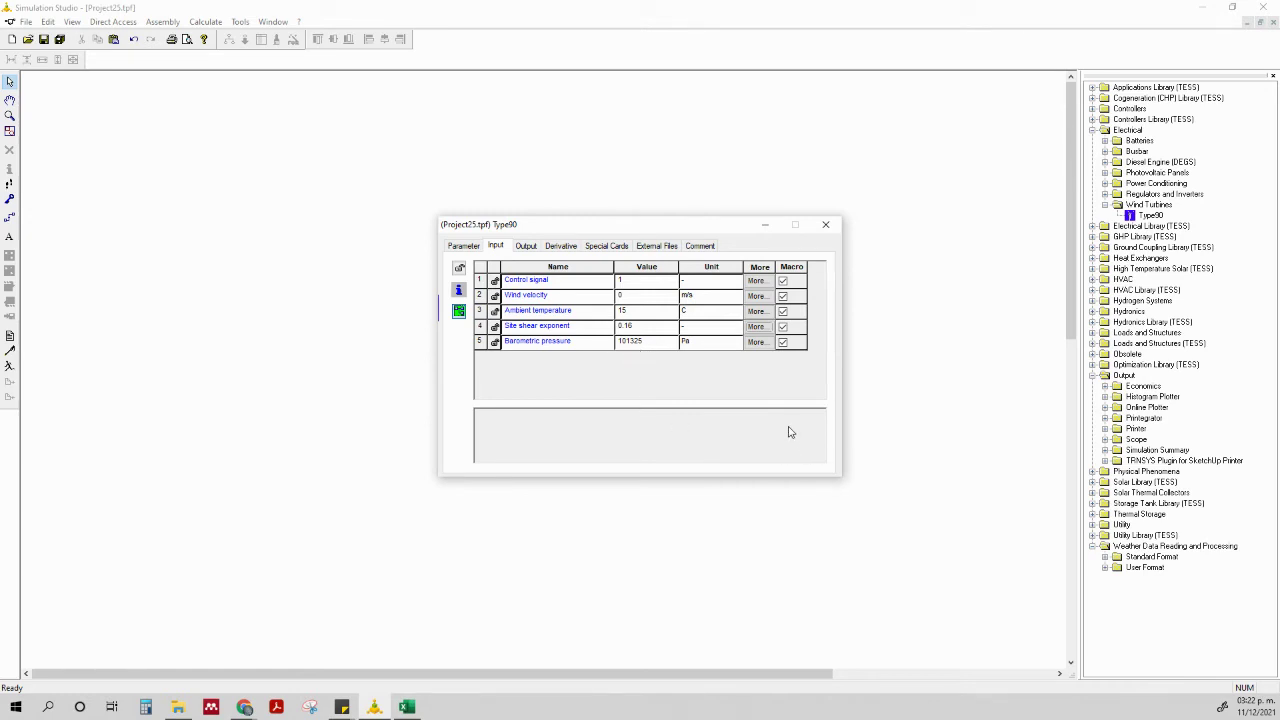
click(826, 229)
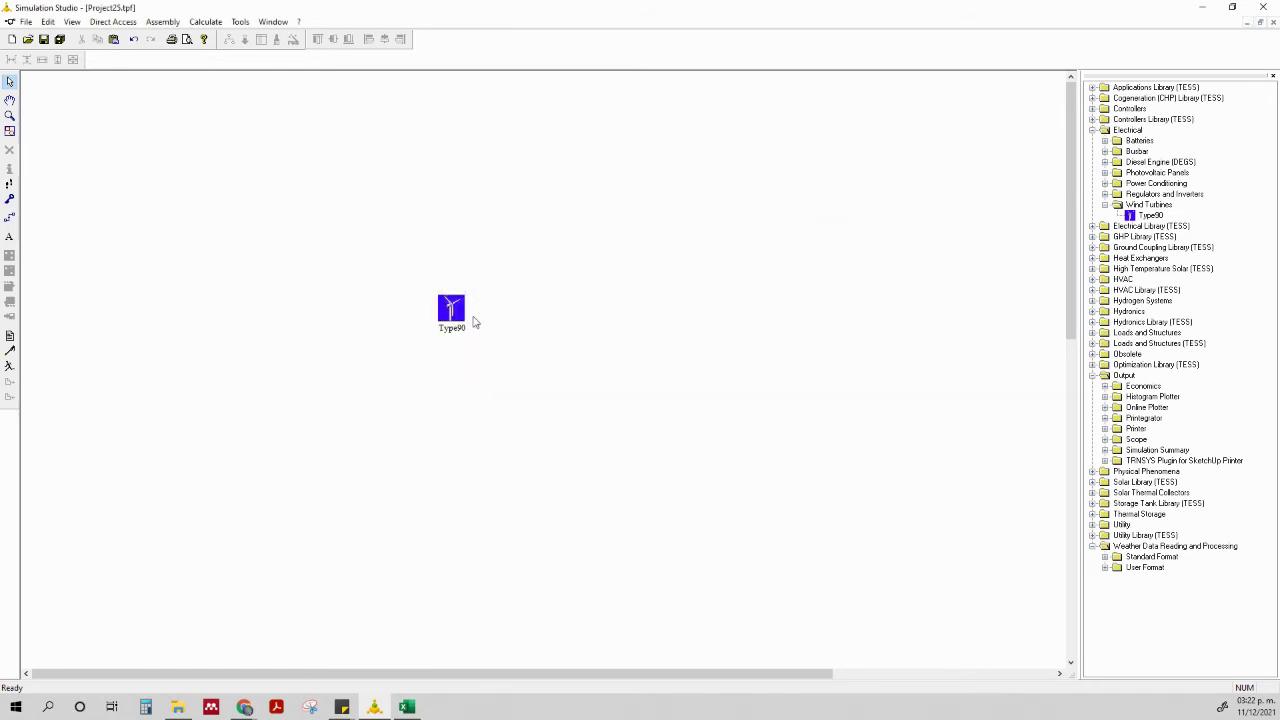
Shift the Type90 component slightly to the right, run the simulation, and close the completed run
drag(474, 323, 516, 332)
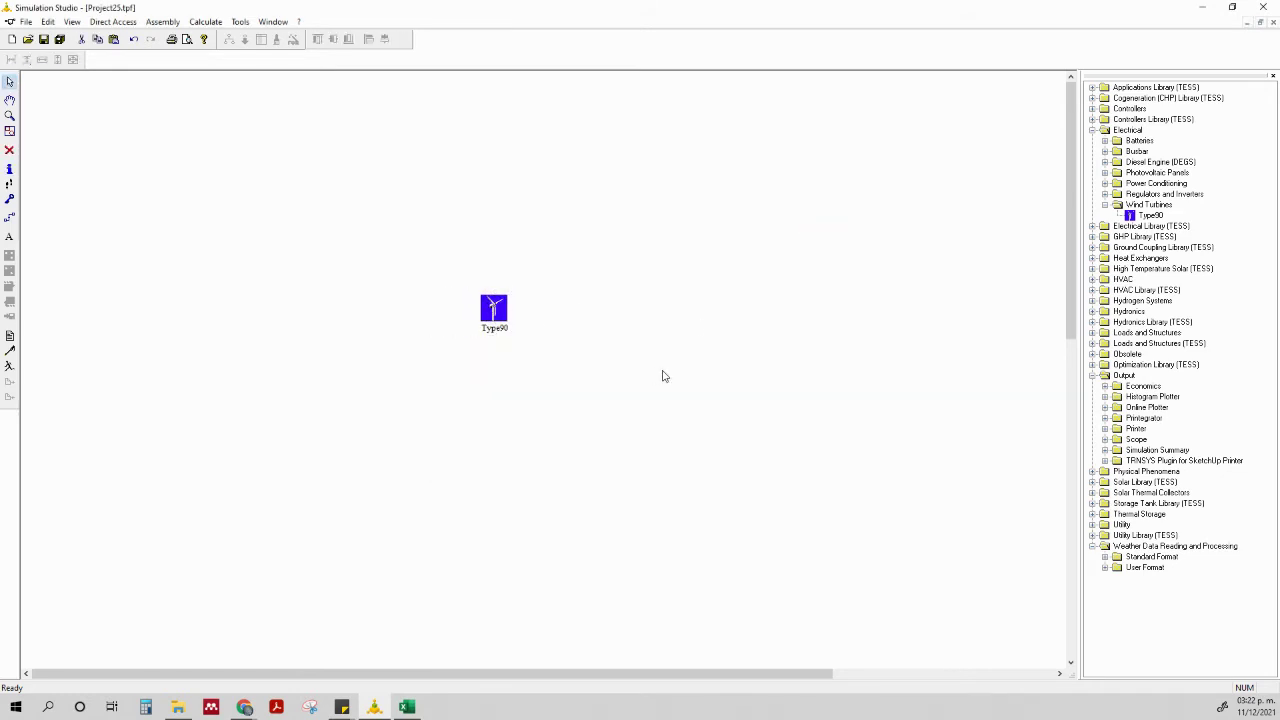
click(9, 366)
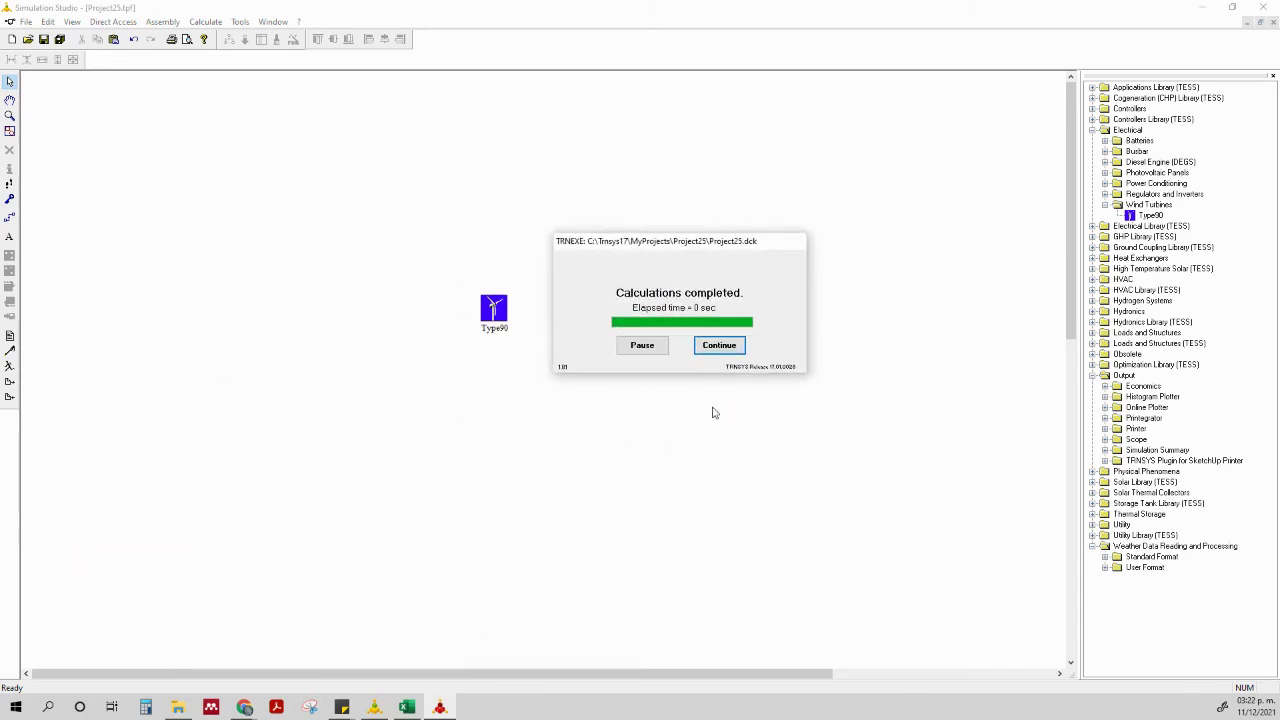
click(716, 346)
Review the Type90 inputs and move the turbine component farther right on the canvas to make room beside it
double_click(495, 310)
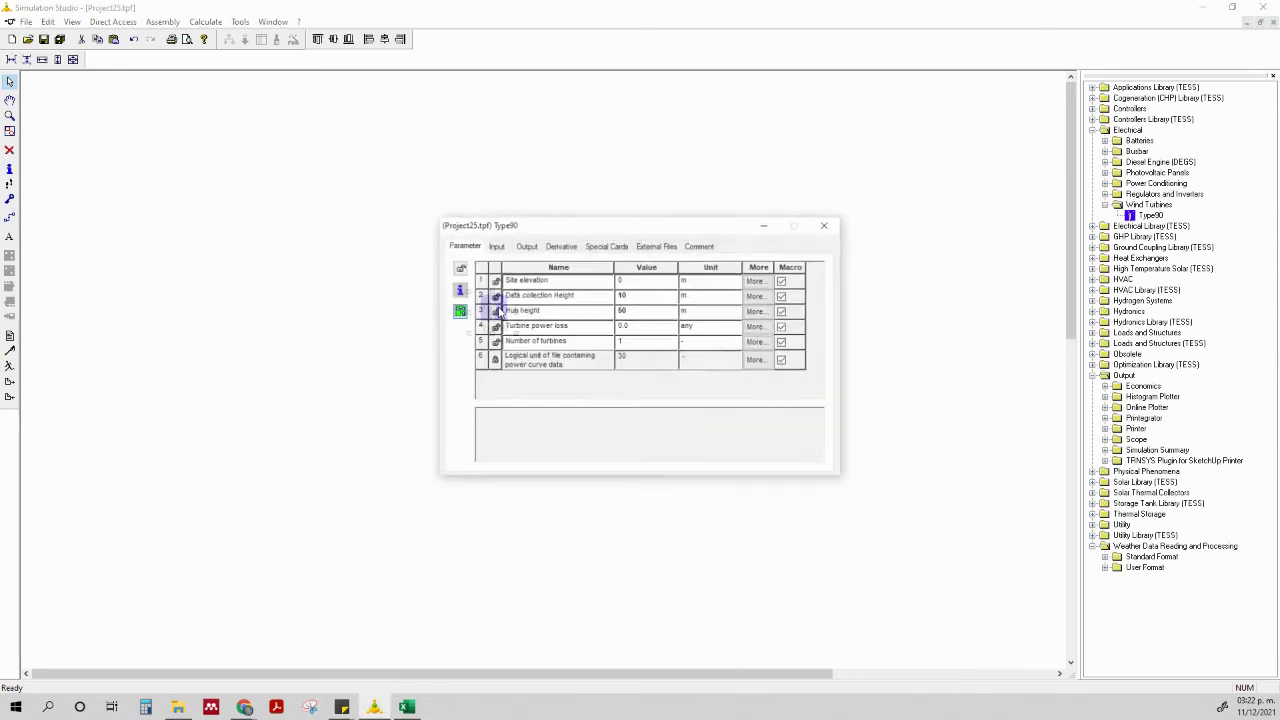
click(498, 246)
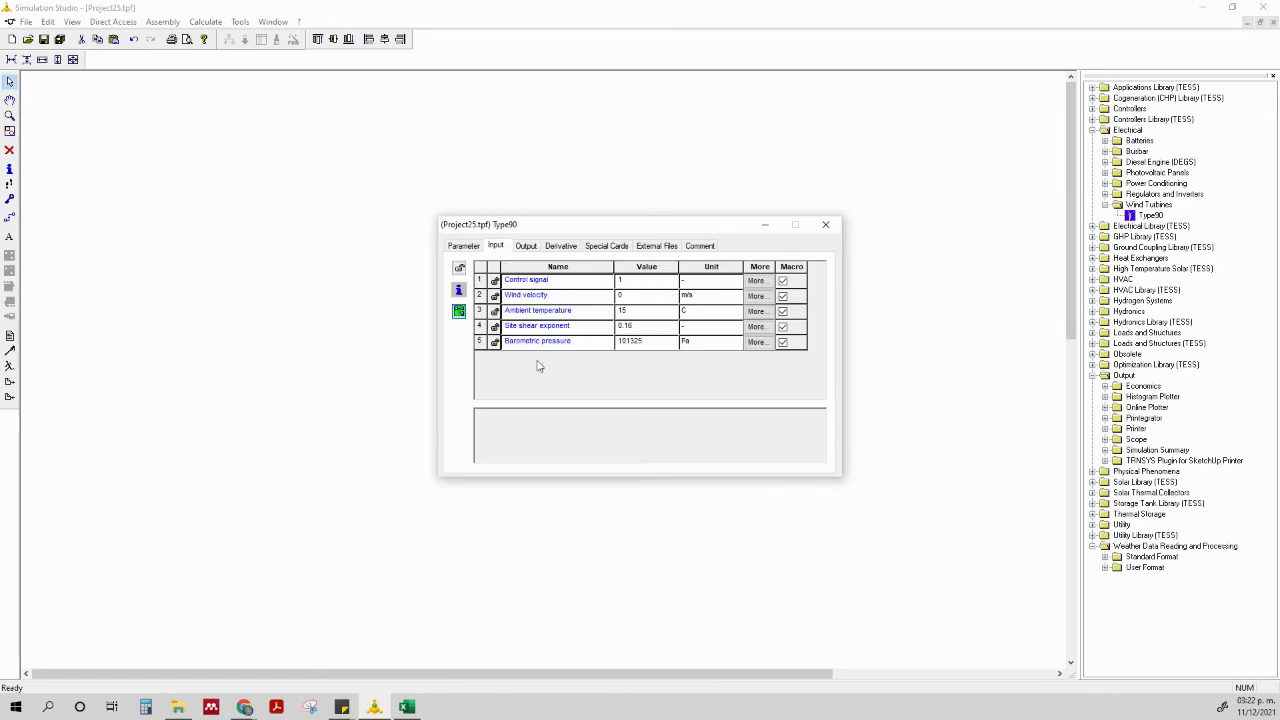
click(831, 238)
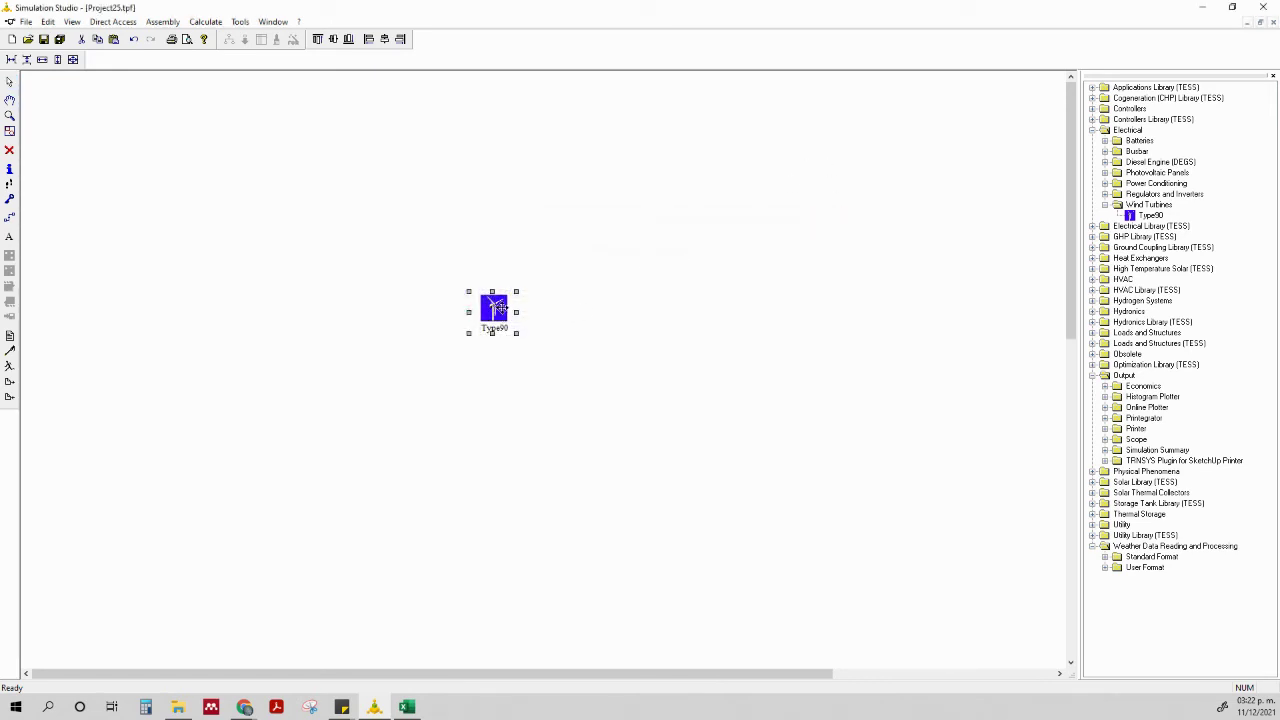
drag(500, 310, 672, 314)
click(690, 343)
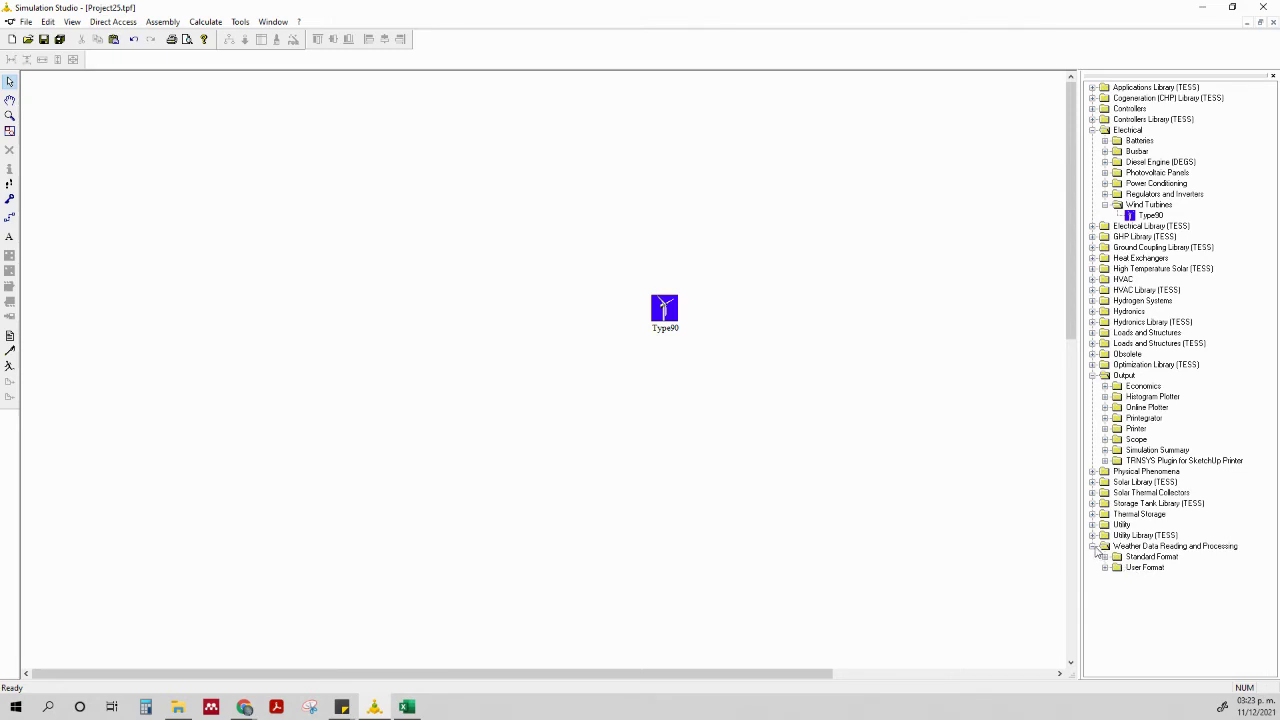
Add a Type15-3 Energy+ (EPW) weather data component to the canvas, left of the Type90 turbine
click(1096, 548)
click(1096, 548)
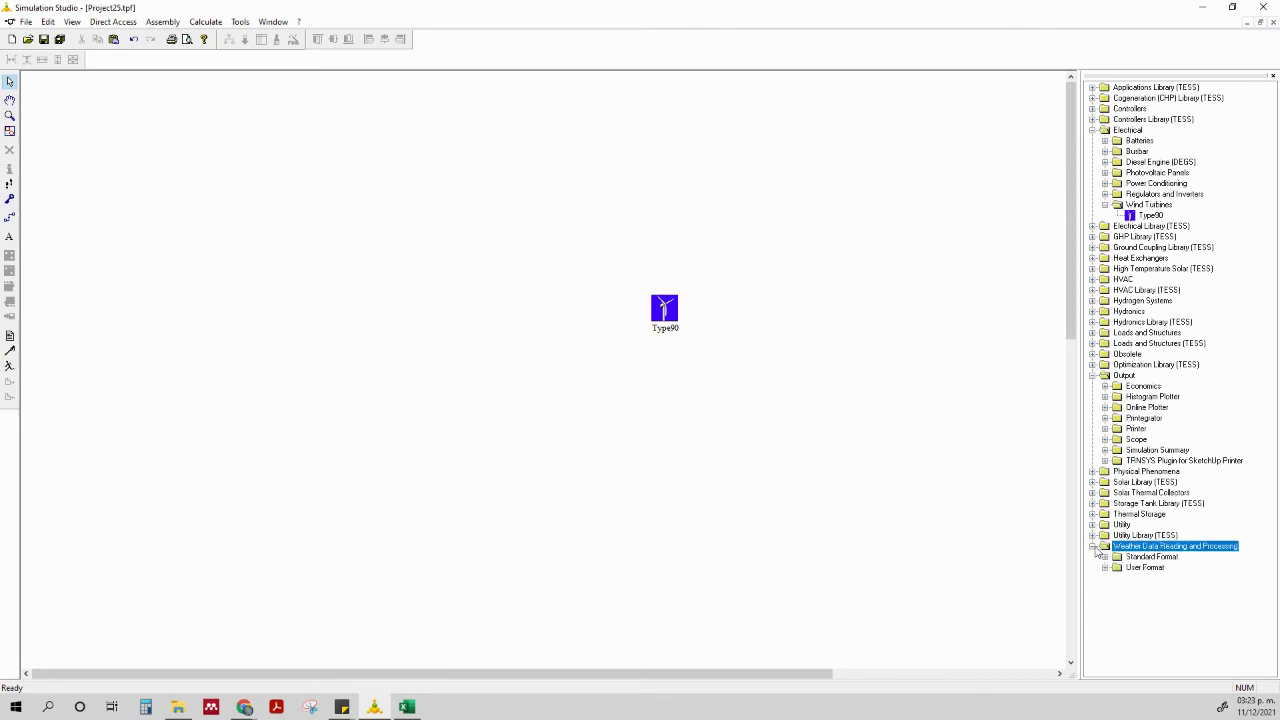
click(1105, 557)
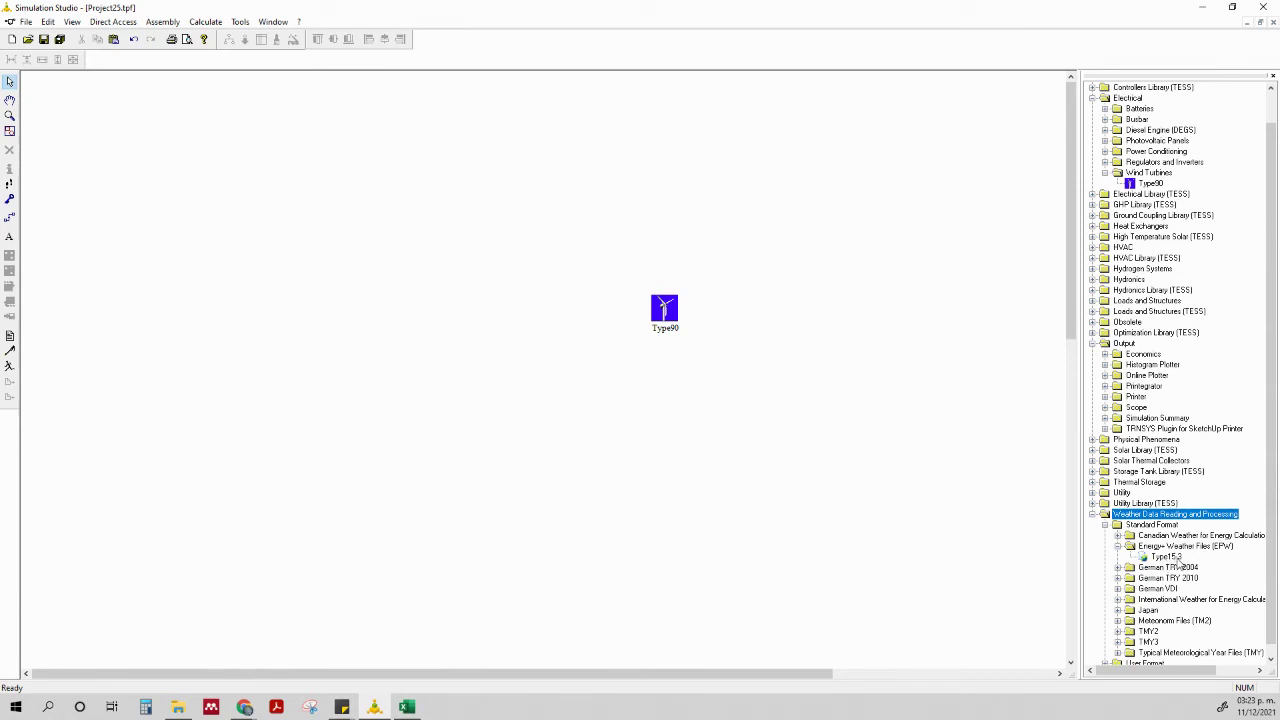
drag(1178, 560, 297, 314)
Assign tmy_32.598_-115.466_2006_2015.epw from the Descargas folder as the Type15-3 weather data file and close its properties
double_click(290, 302)
click(657, 245)
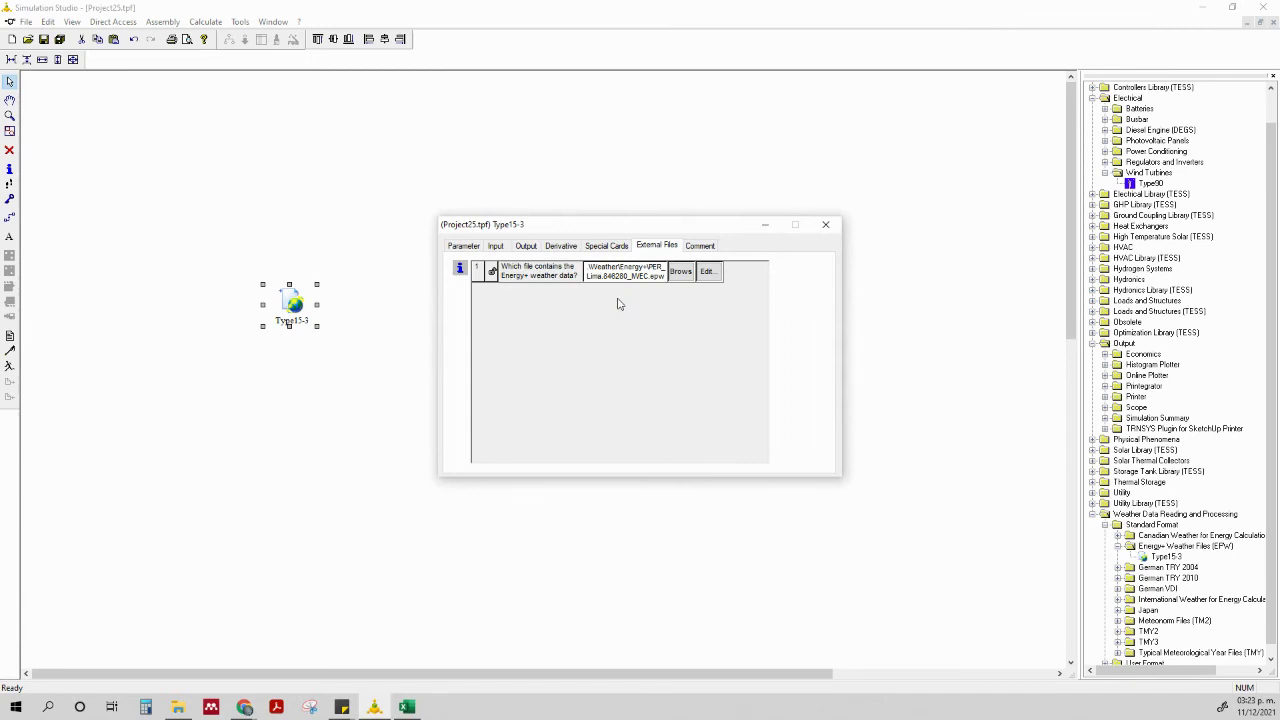
click(680, 272)
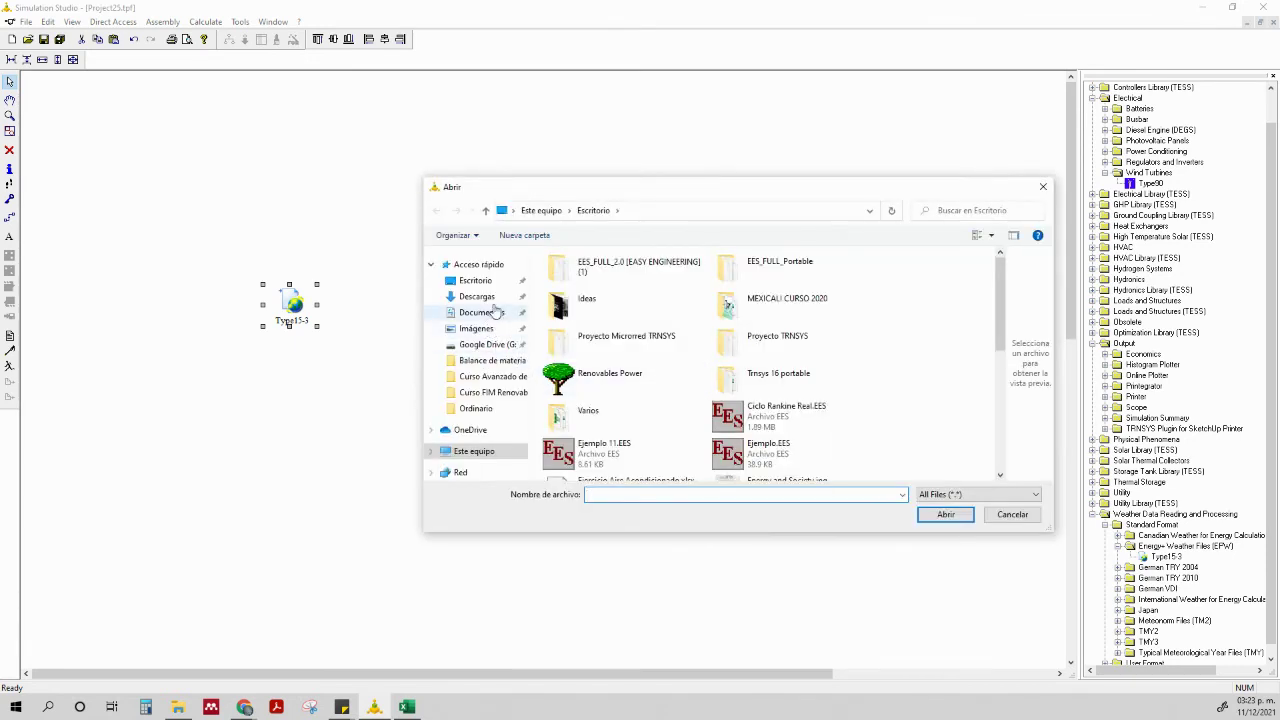
click(488, 297)
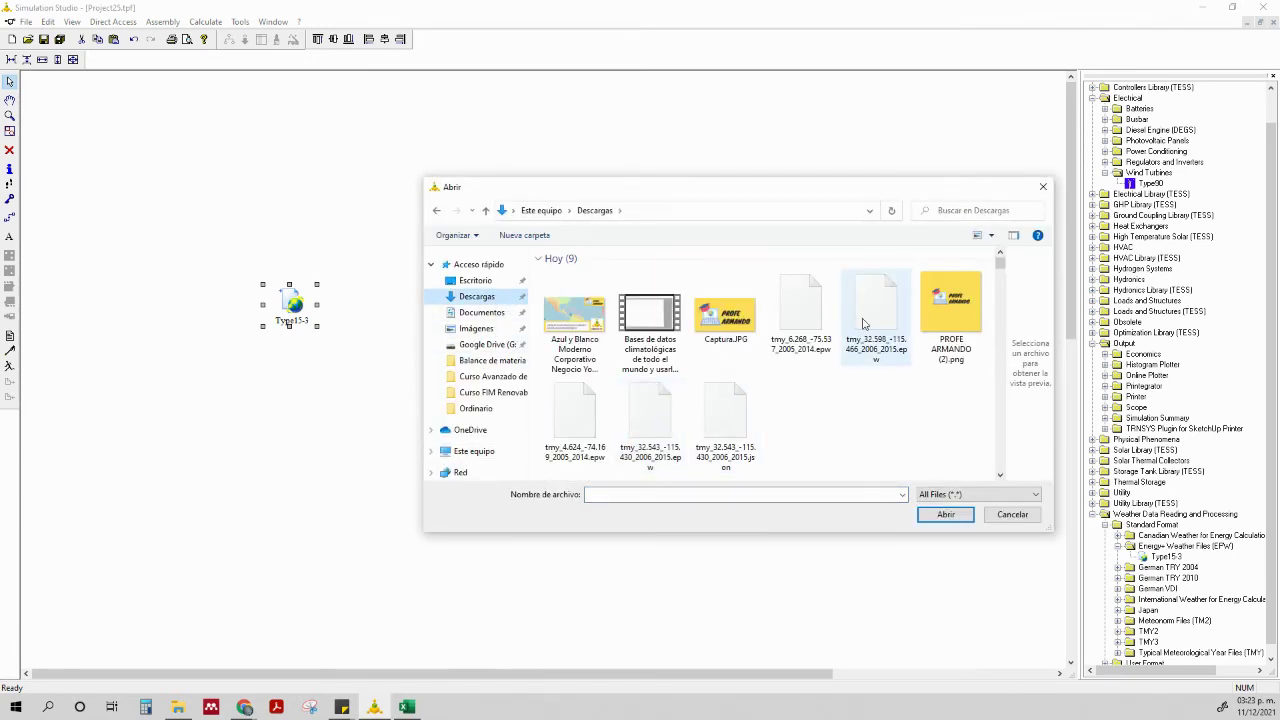
click(864, 323)
click(945, 514)
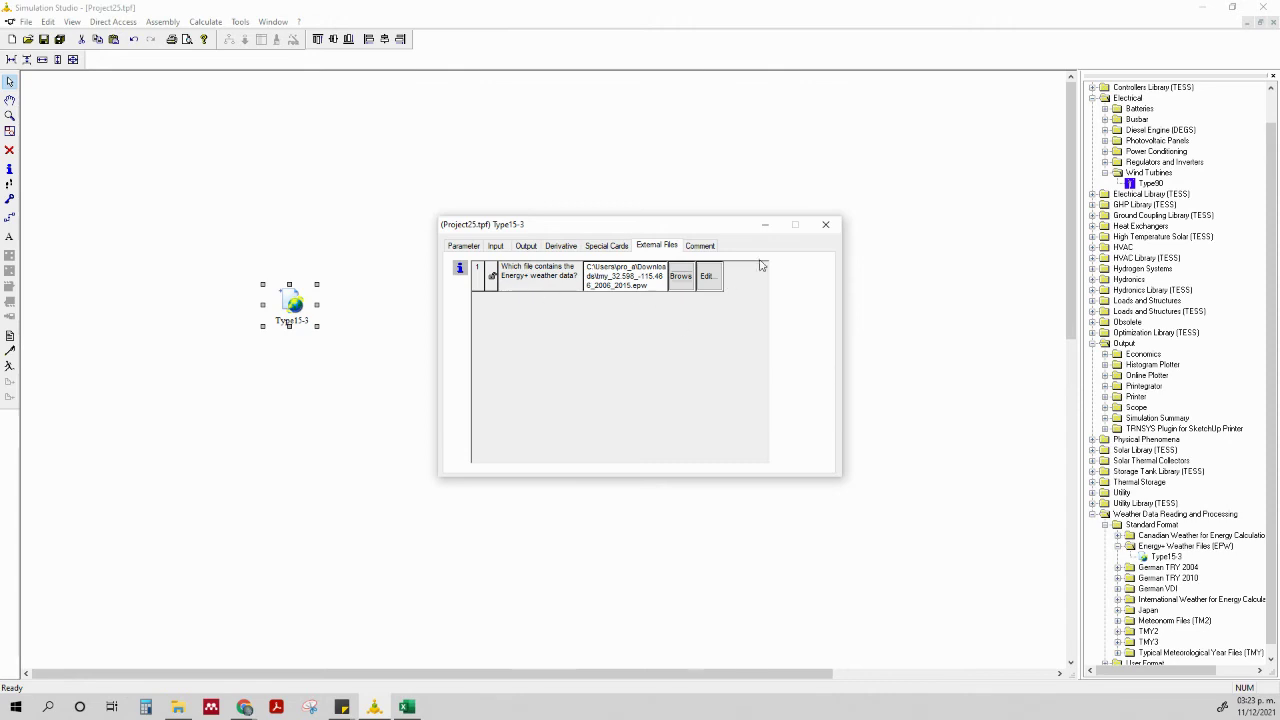
click(826, 224)
click(696, 452)
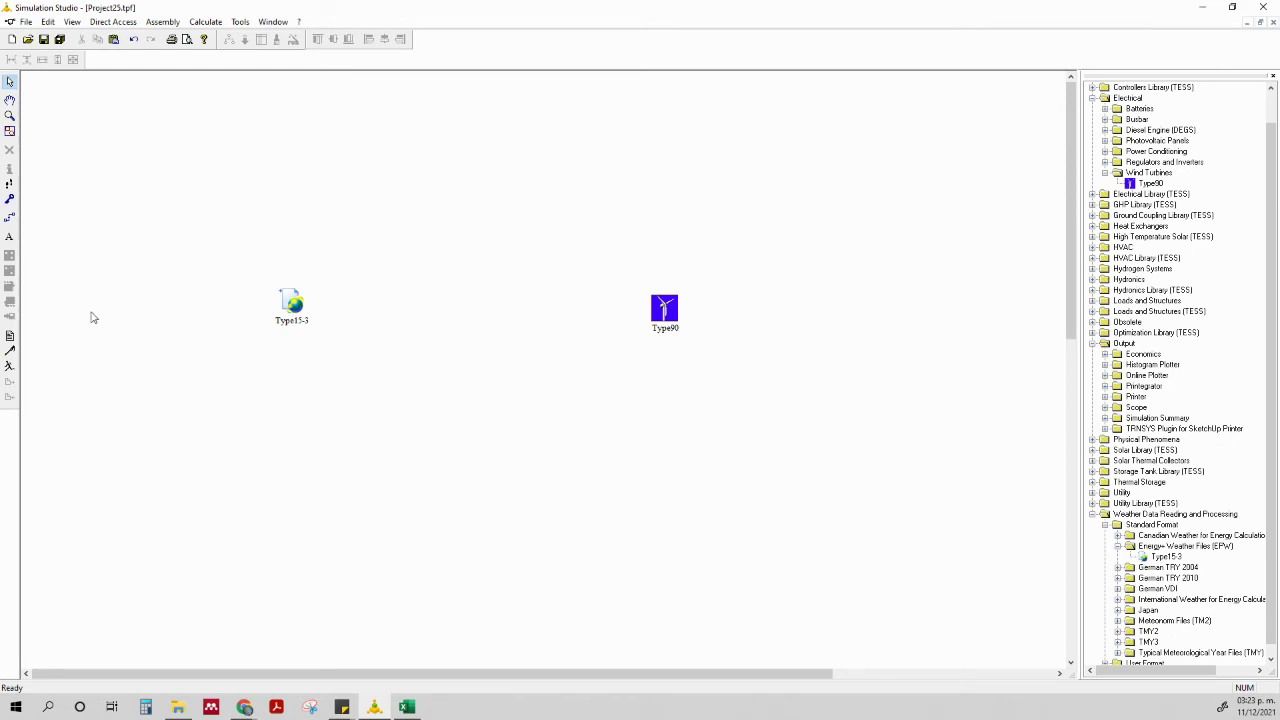
Link Type15-3 to Type90, mapping dry bulb temperature to ambient temperature and wind velocity to wind velocity
click(10, 218)
drag(305, 300, 656, 307)
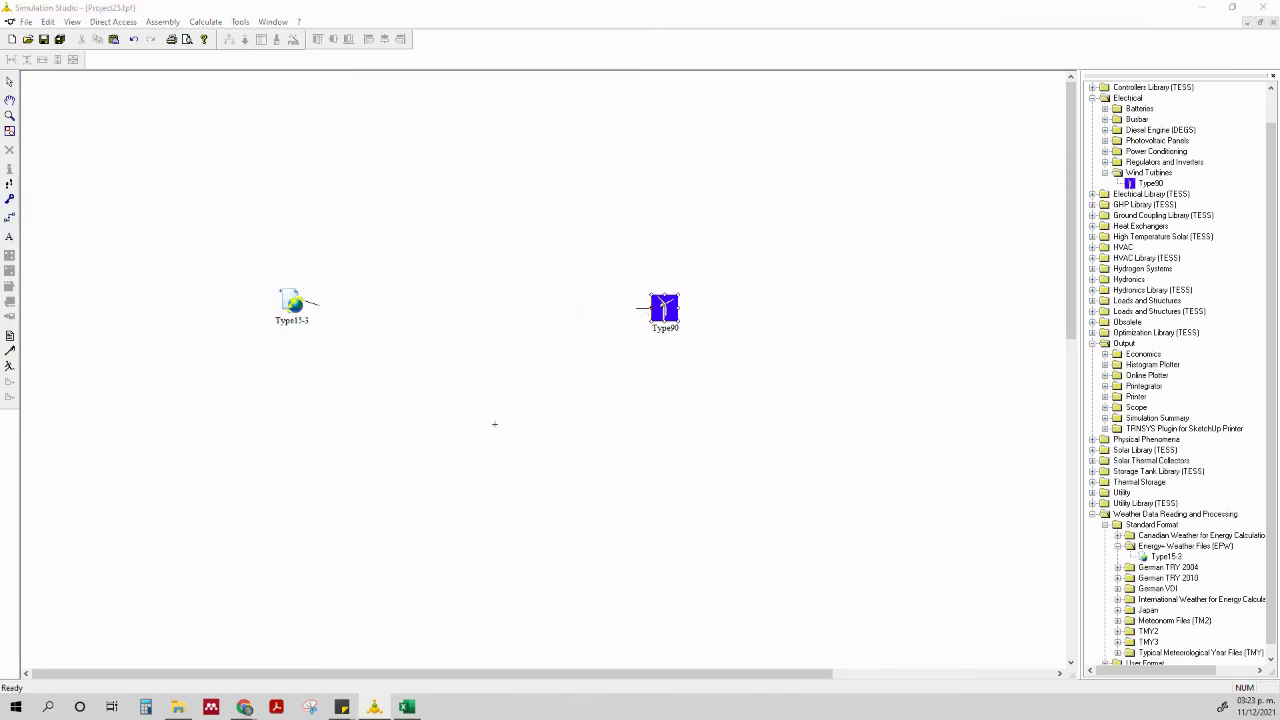
drag(42, 320, 509, 127)
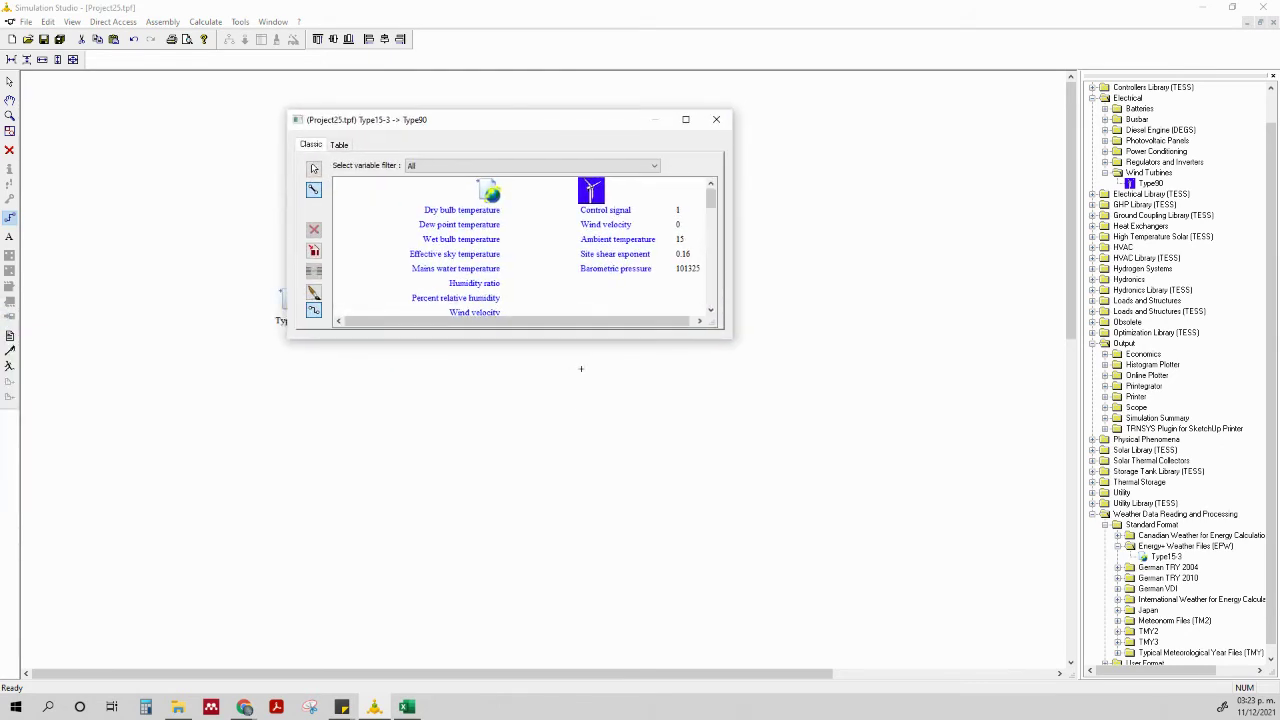
drag(582, 340, 584, 512)
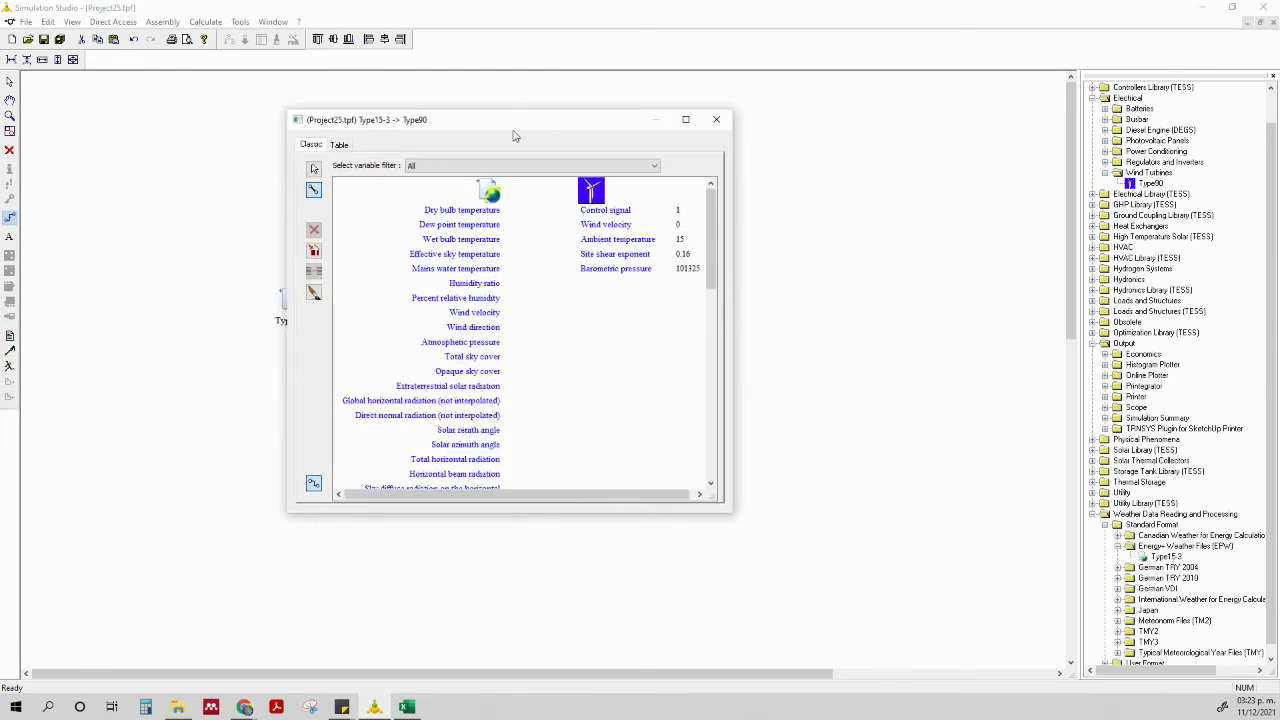
click(487, 211)
click(592, 241)
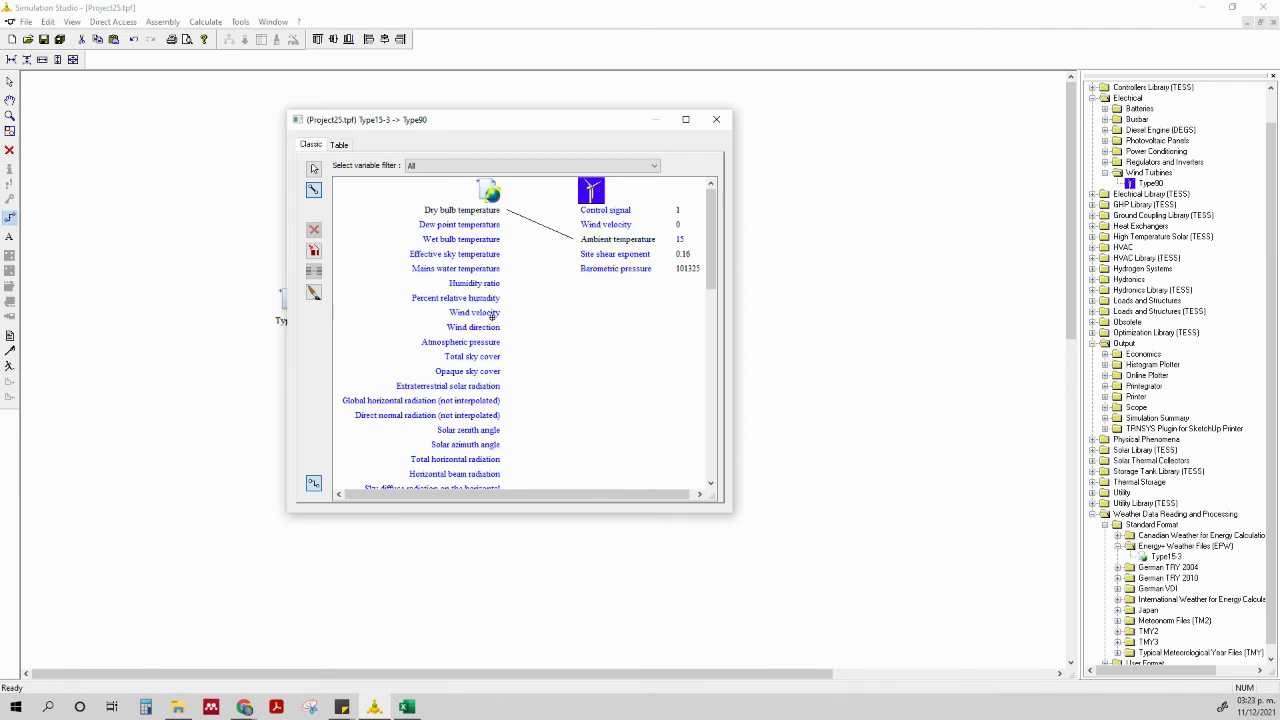
click(503, 312)
click(588, 226)
Try to map the weather component's atmospheric pressure output to Type90's barometric pressure input
scroll(470, 418, down, 6)
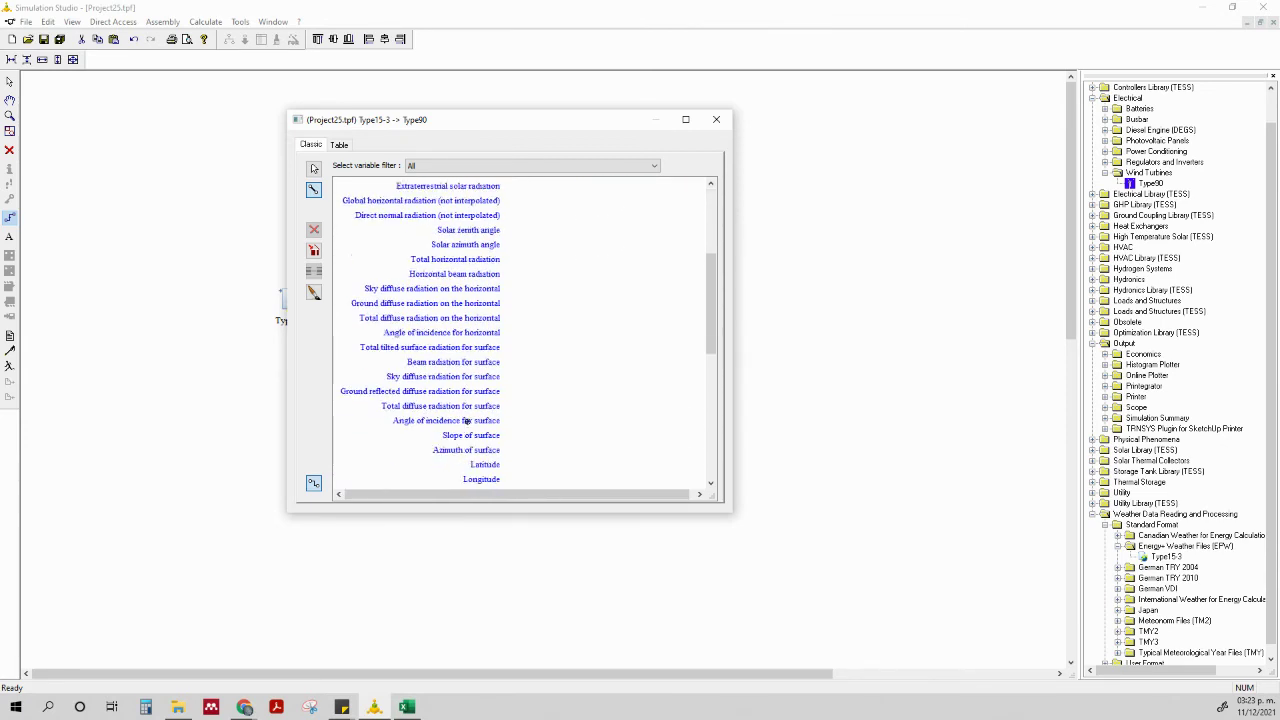
scroll(465, 420, down, 7)
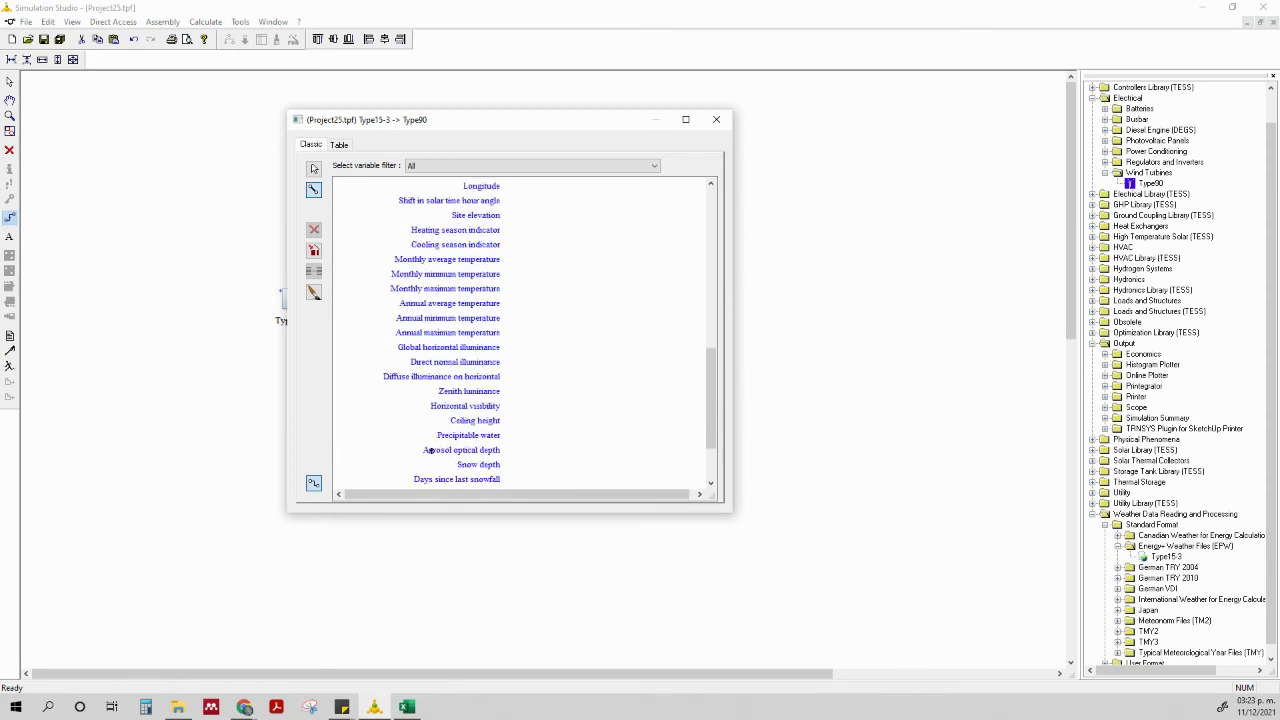
scroll(431, 448, down, 1)
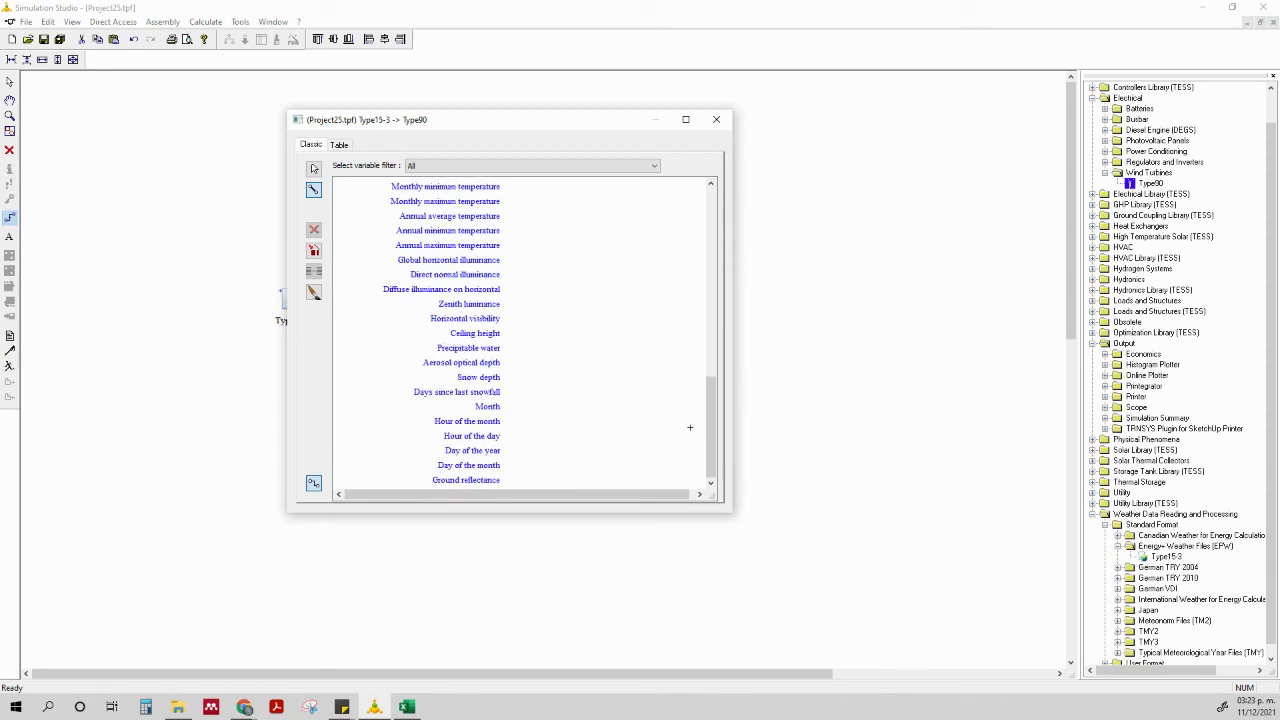
drag(711, 428, 697, 220)
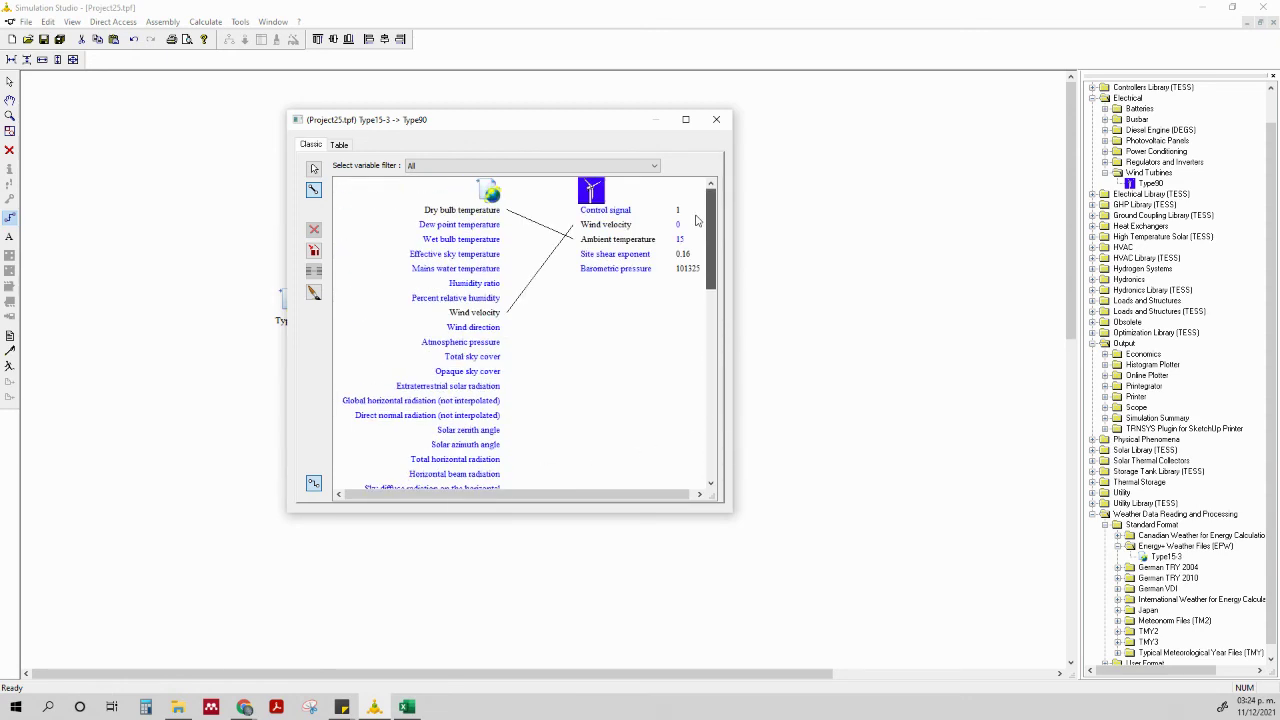
click(490, 342)
click(600, 268)
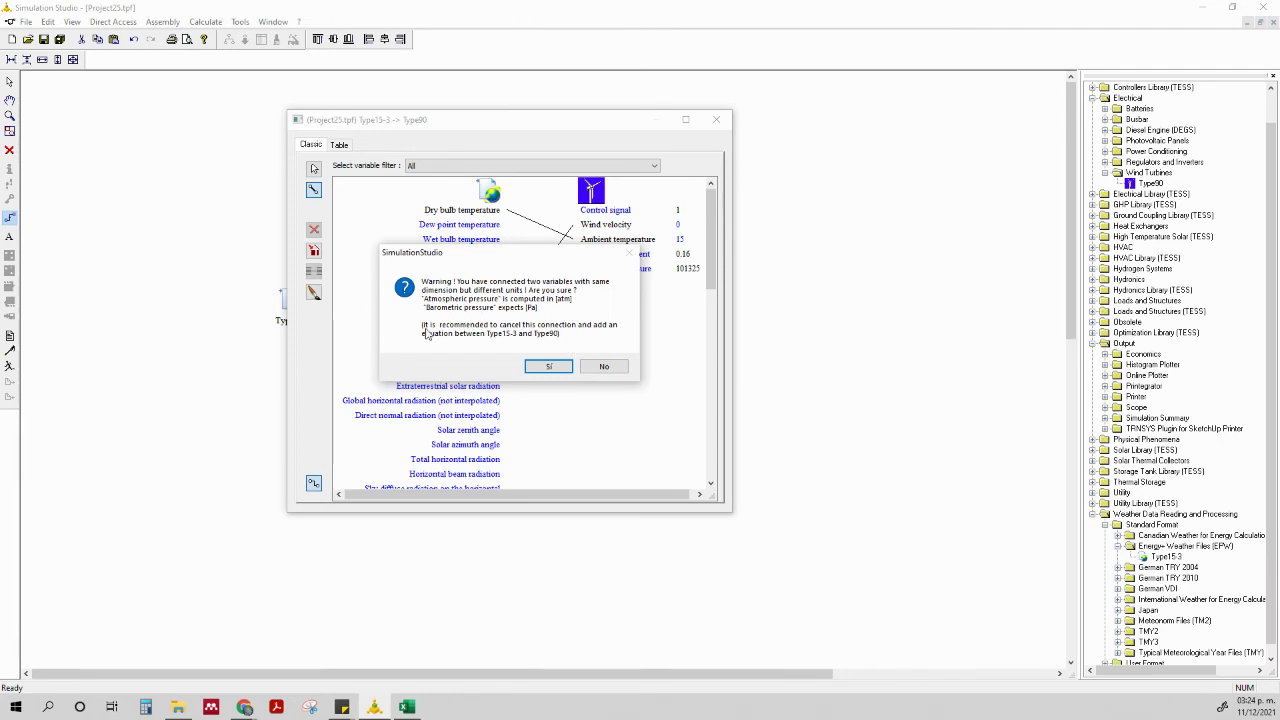
click(604, 366)
key(Escape)
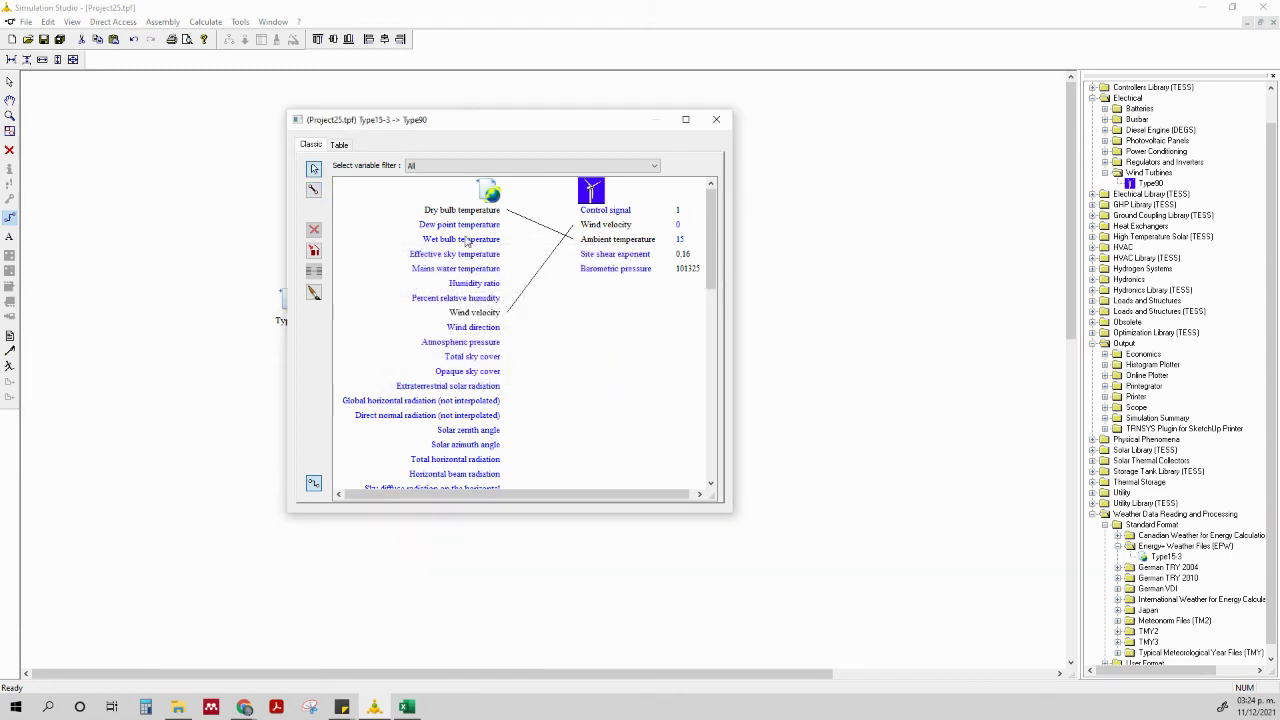
Close the Type15-3 to Type90 connection window and move the turbine closer to the weather component, level with it
scroll(503, 466, down, 5)
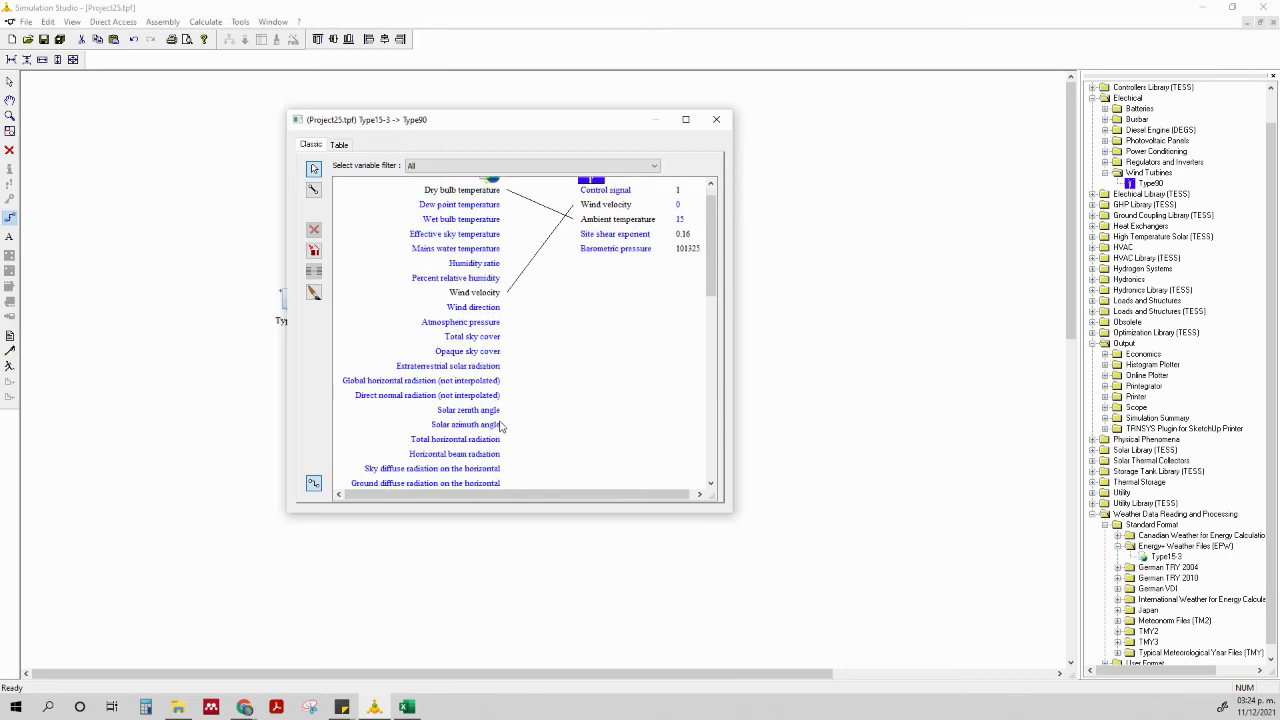
scroll(652, 249, up, 2)
scroll(652, 249, up, 1)
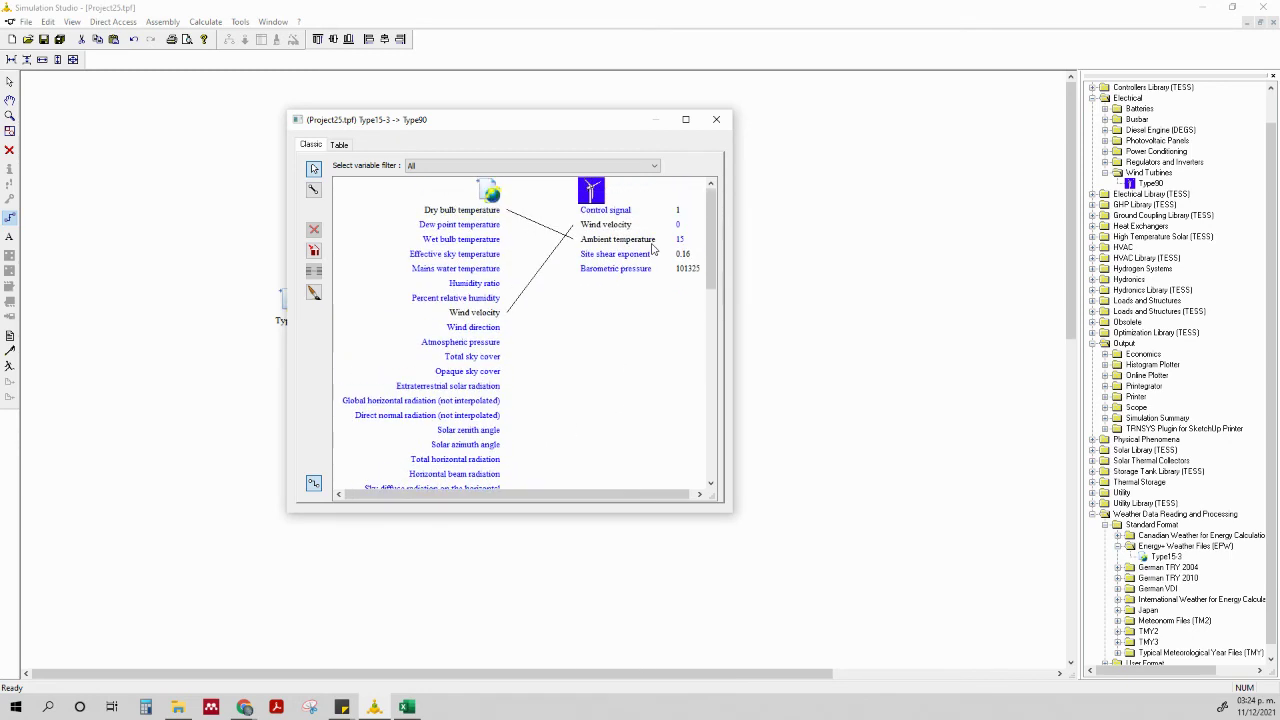
click(716, 120)
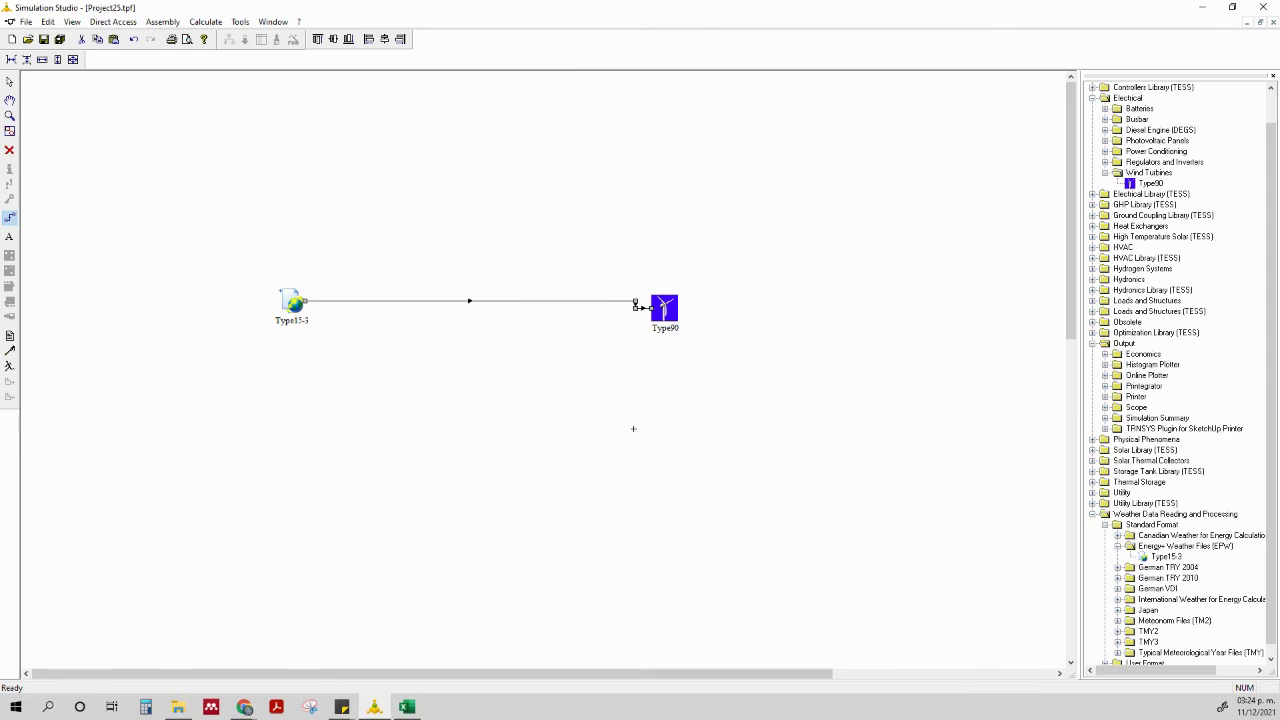
right_click(638, 422)
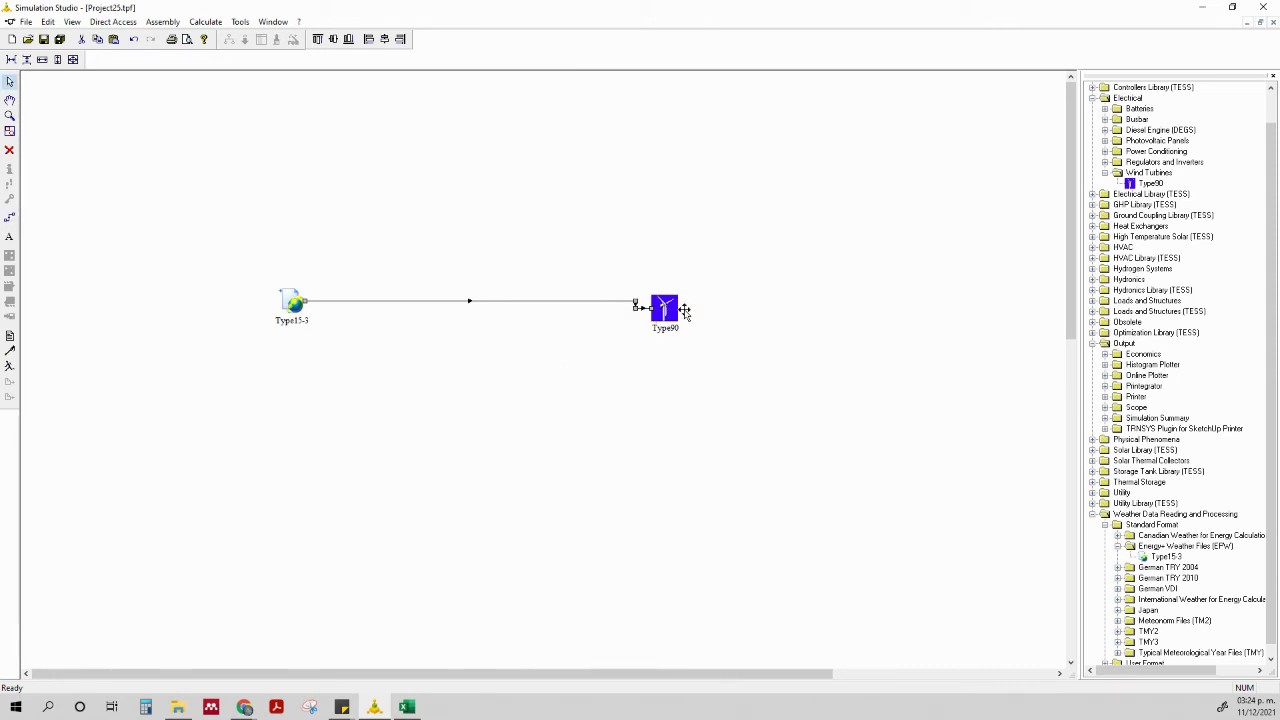
drag(666, 307, 439, 300)
click(478, 372)
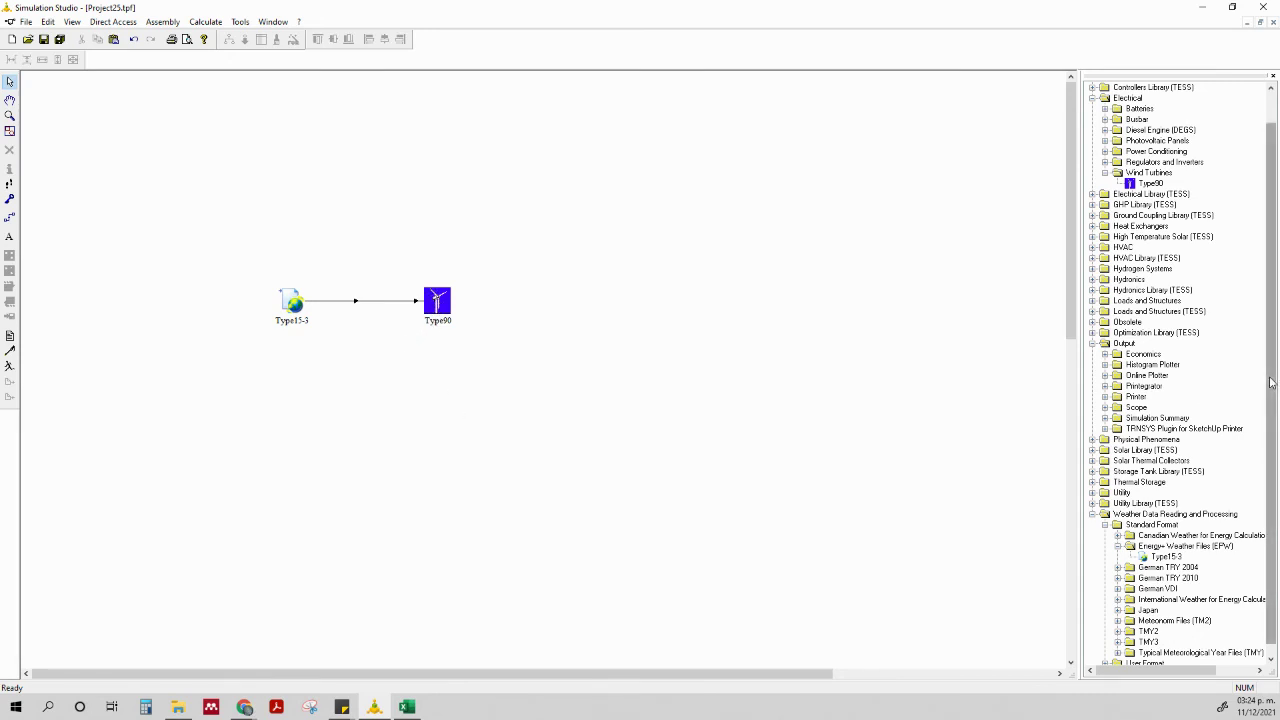
Add a Type65d Online Plotter Without File component to the canvas, to the right of Type90
drag(1271, 385, 1275, 442)
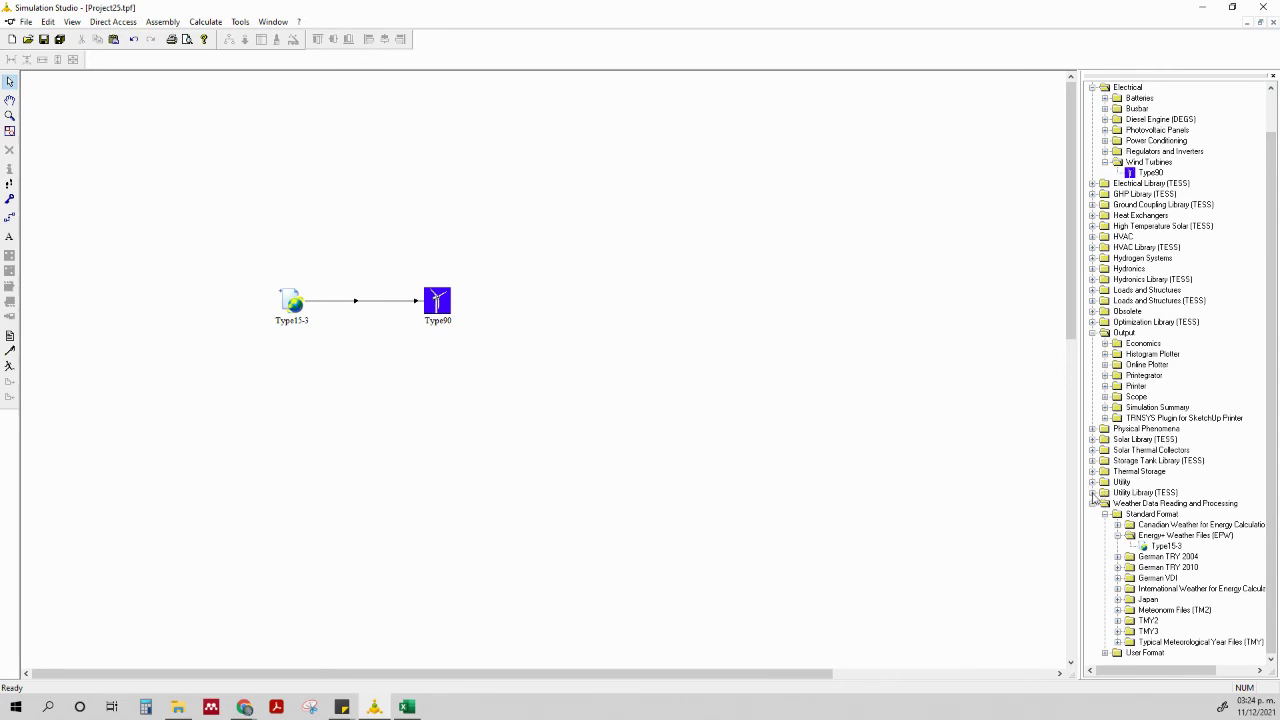
click(1105, 364)
drag(1163, 397, 590, 305)
click(643, 395)
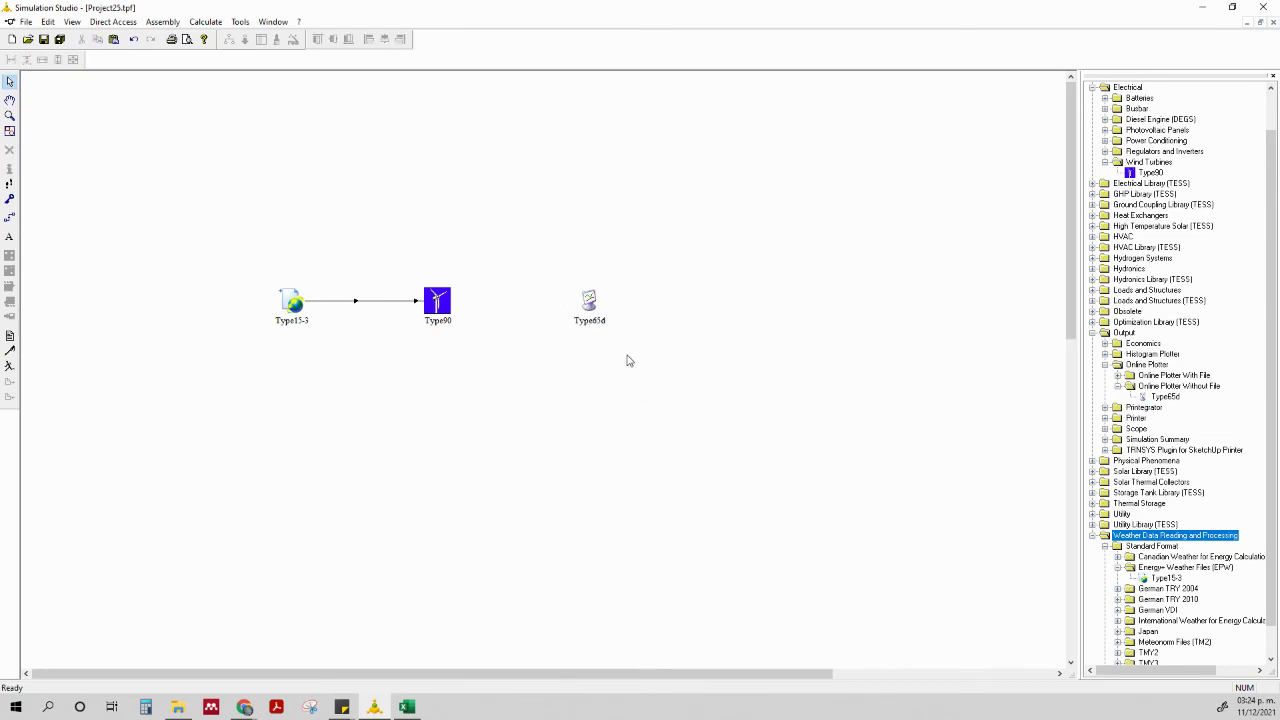
Label the Type65d inputs Vel for Left axis variable-1 and Potencia (W) for Right axis variable-1
double_click(588, 305)
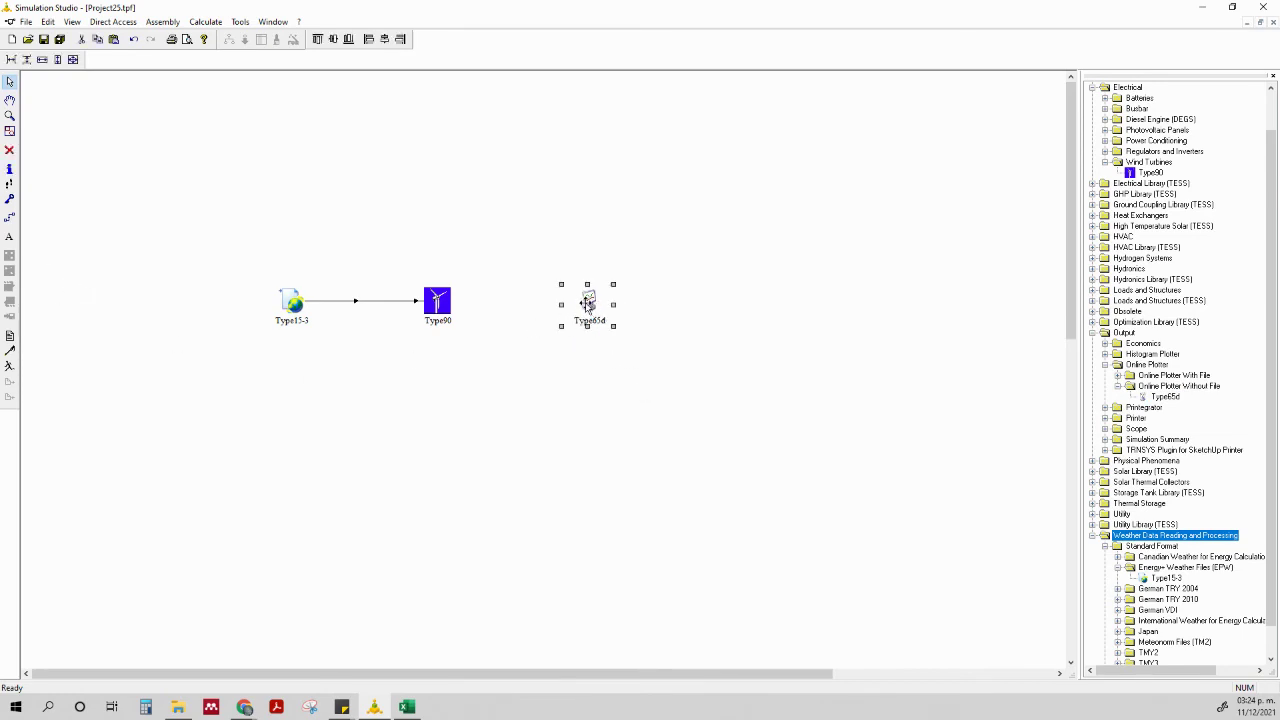
click(498, 248)
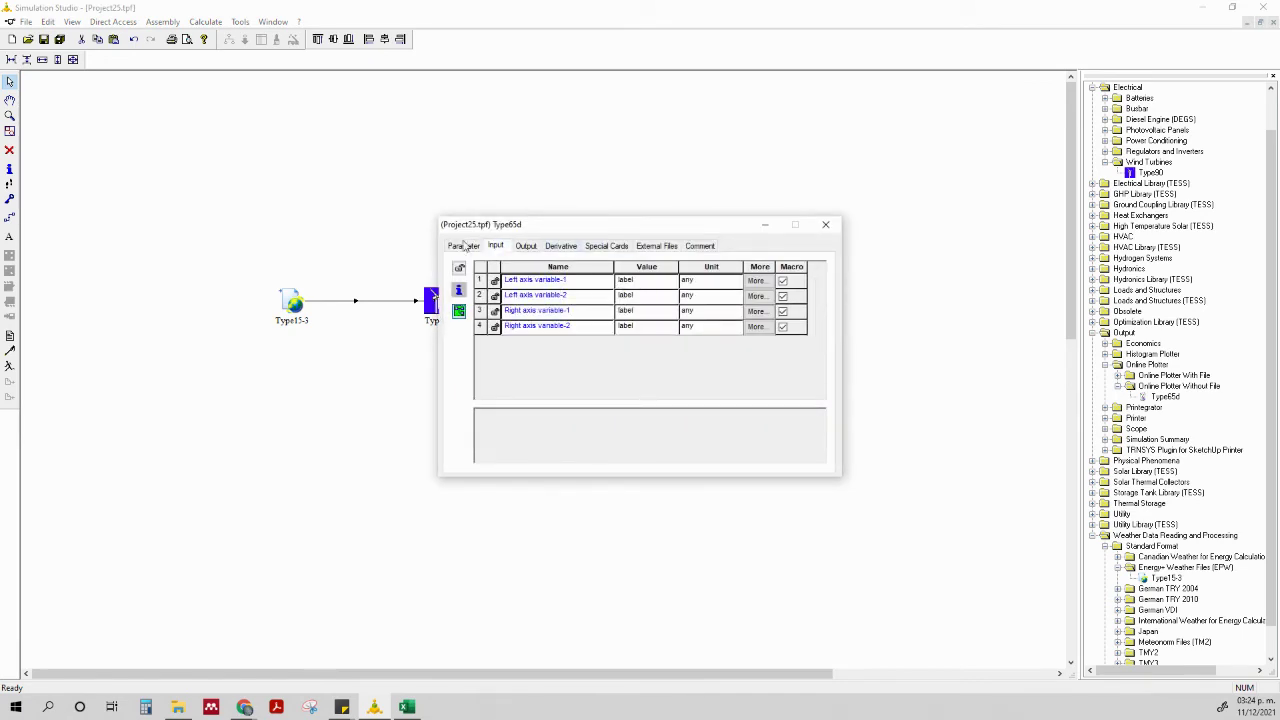
click(650, 282)
text(Vel)
click(643, 315)
text(Potencia (W)
Set Type65d to 1 left-axis and 1 right-axis variable, with a left axis maximum of 30 and a right axis maximum of 100000
click(464, 246)
click(647, 286)
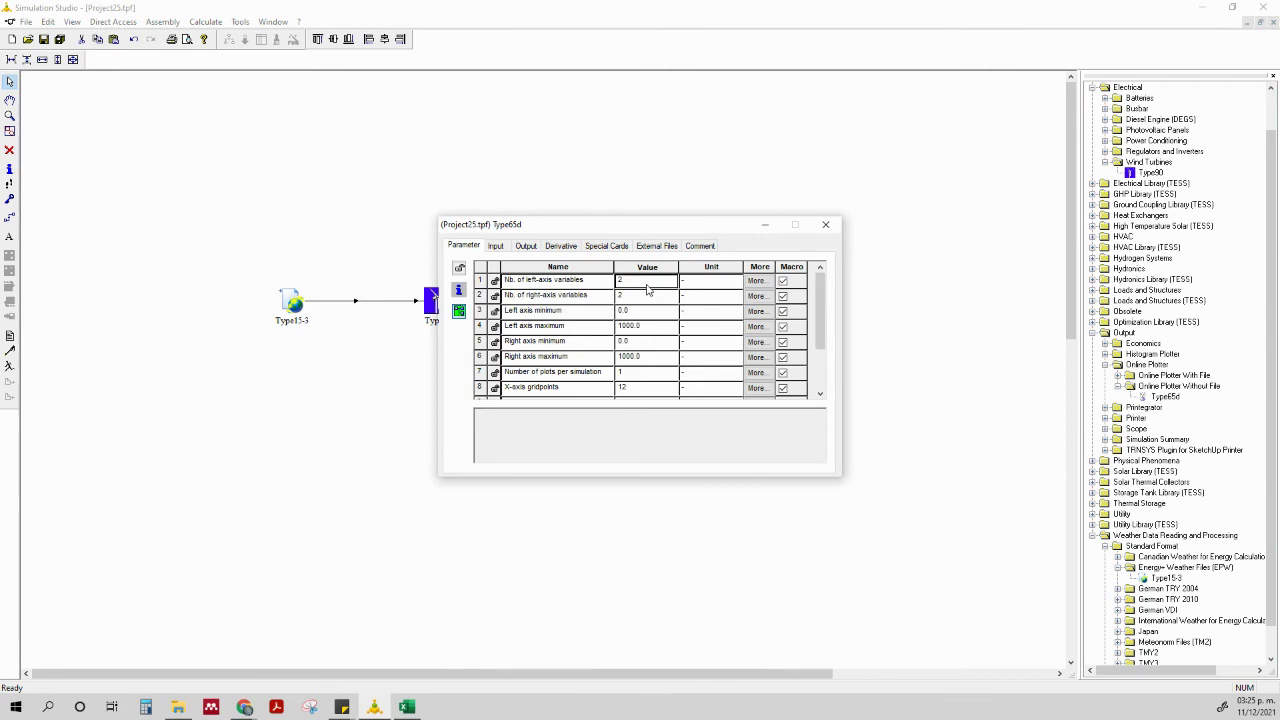
text(1)
click(648, 299)
text(1)
click(652, 332)
text(30)
click(659, 358)
text(10)
click(825, 224)
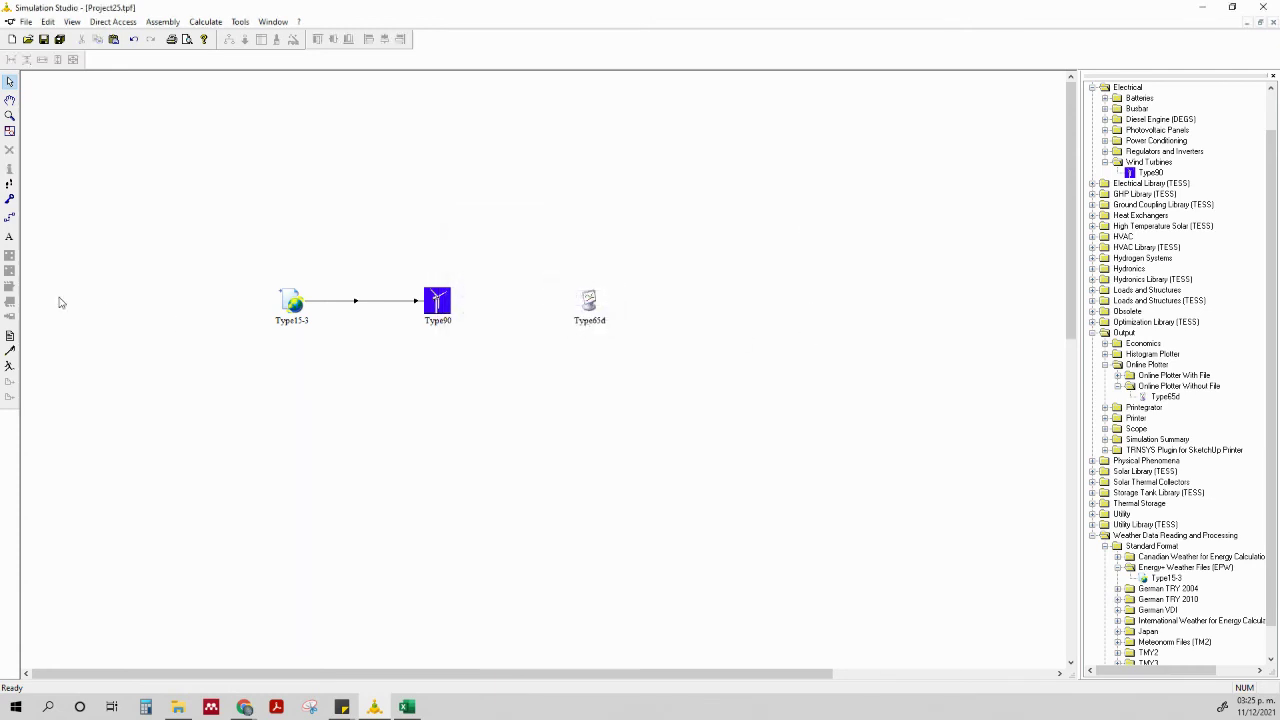
Link Type90 to Type65d, mapping the turbine's power output to the right axis variable
click(9, 217)
drag(448, 299, 580, 298)
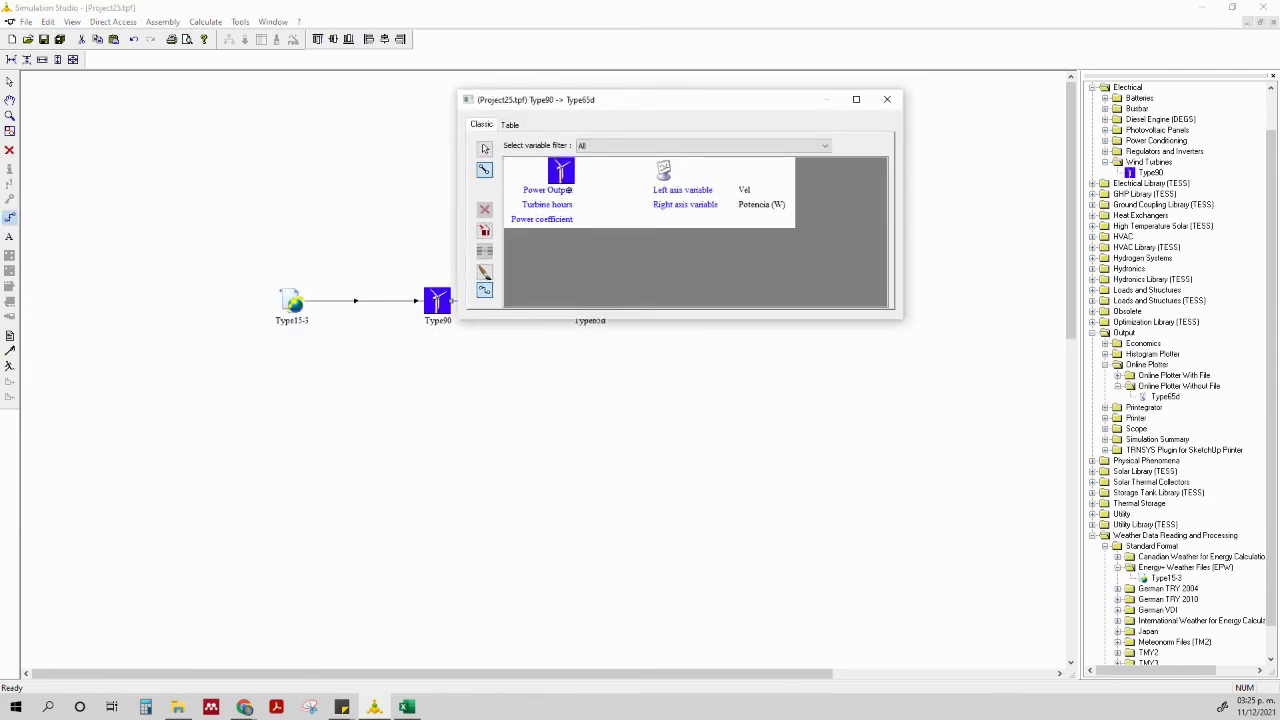
drag(568, 189, 655, 205)
click(886, 99)
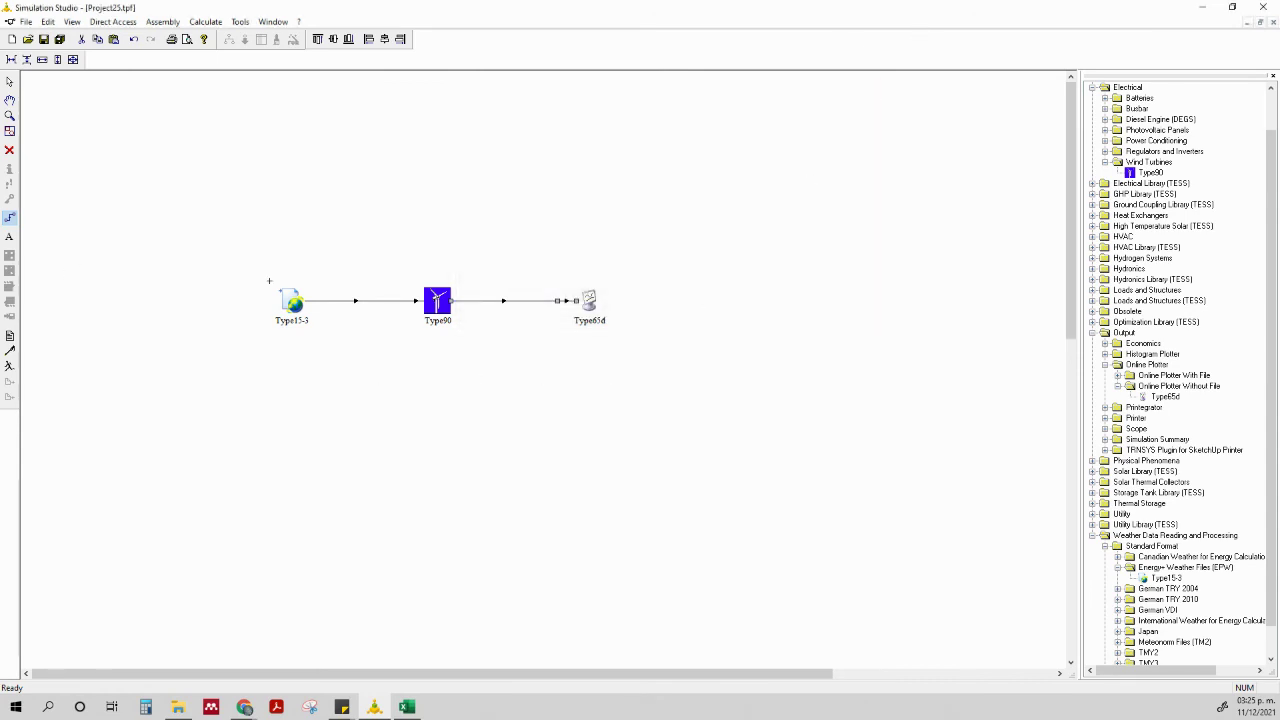
Link Type15-3 to Type65d, mapping wind velocity to the left axis variable
drag(289, 287, 588, 296)
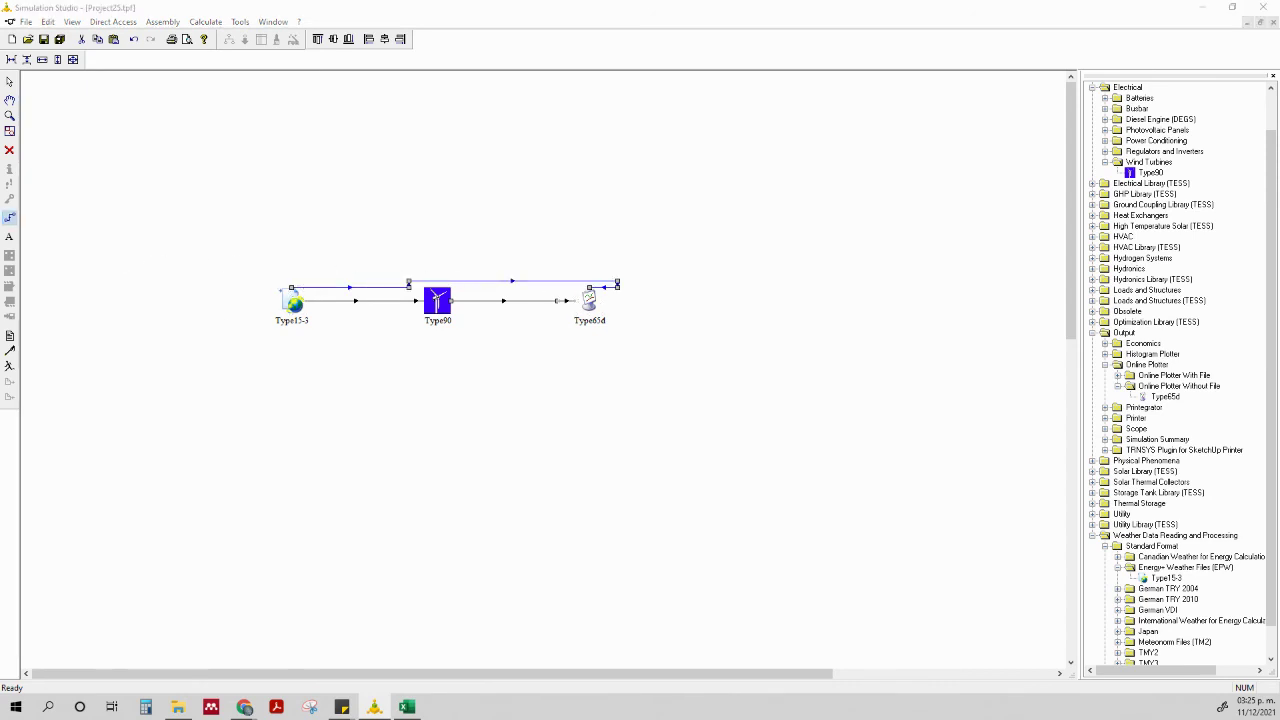
drag(663, 209, 685, 134)
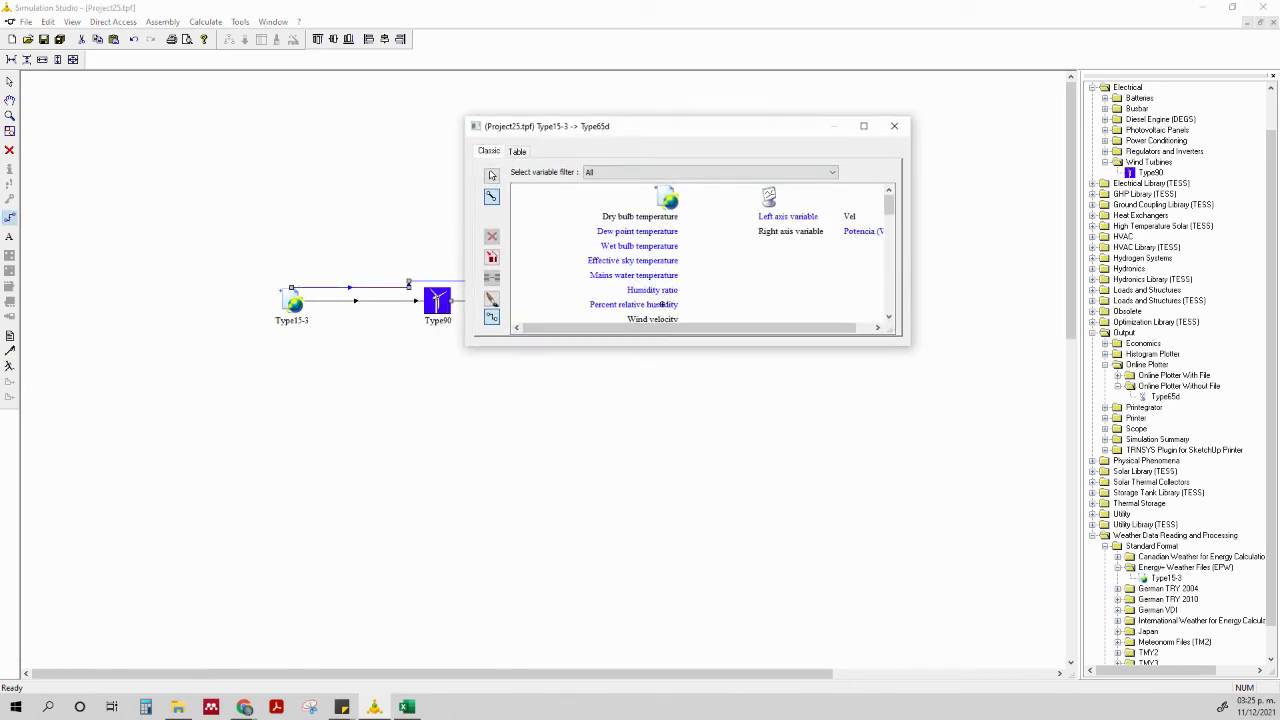
drag(668, 318, 766, 214)
click(894, 126)
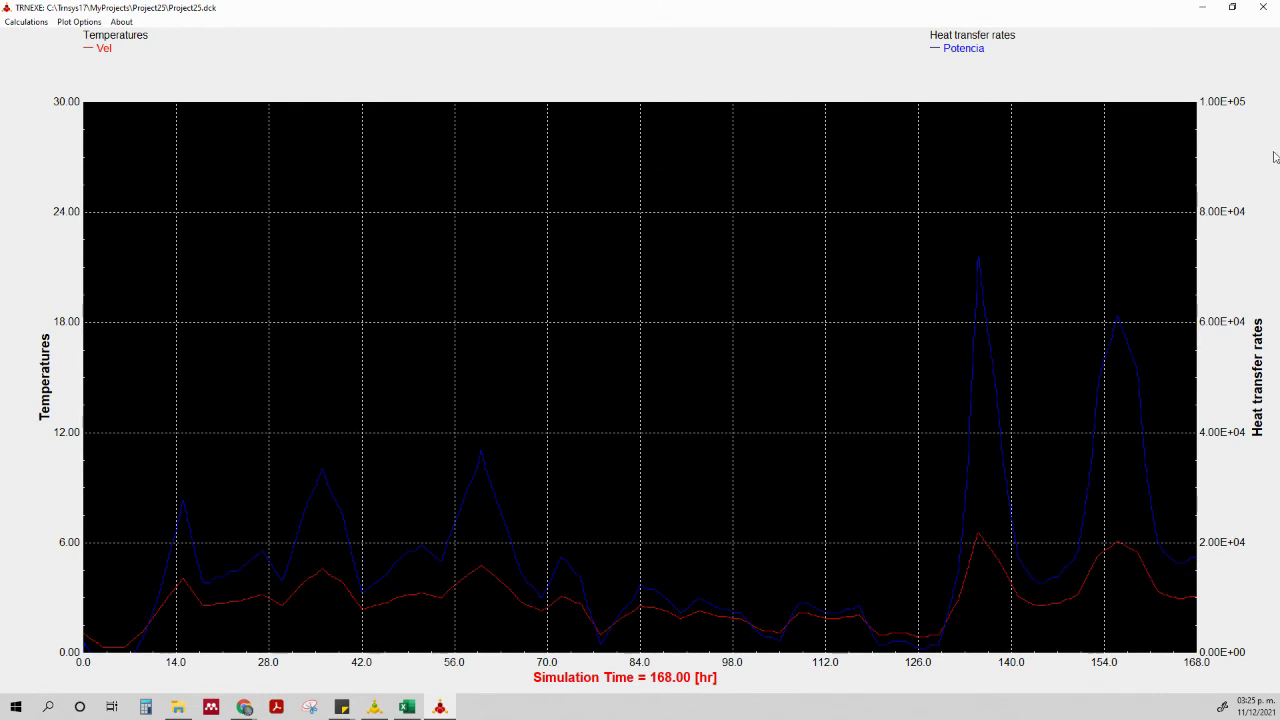
Close the finished plot, set the simulation stop time to 8760 hr, and run the simulation
click(1262, 7)
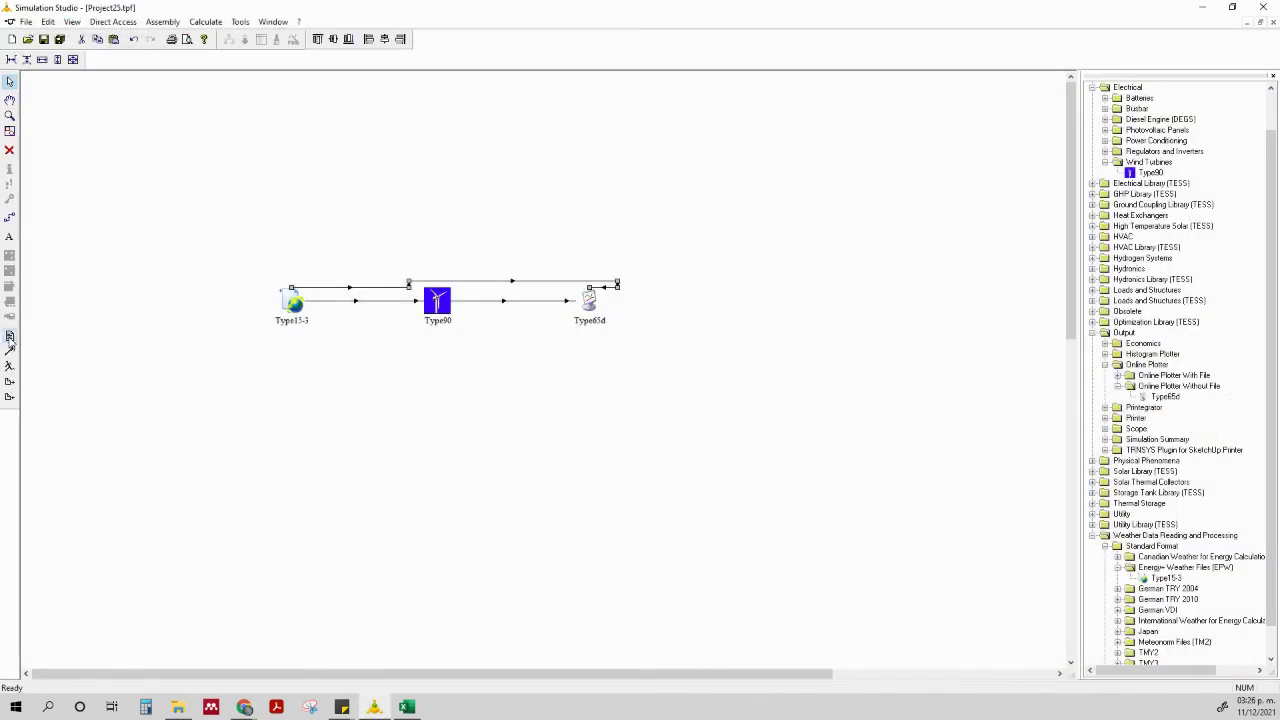
click(10, 338)
click(656, 286)
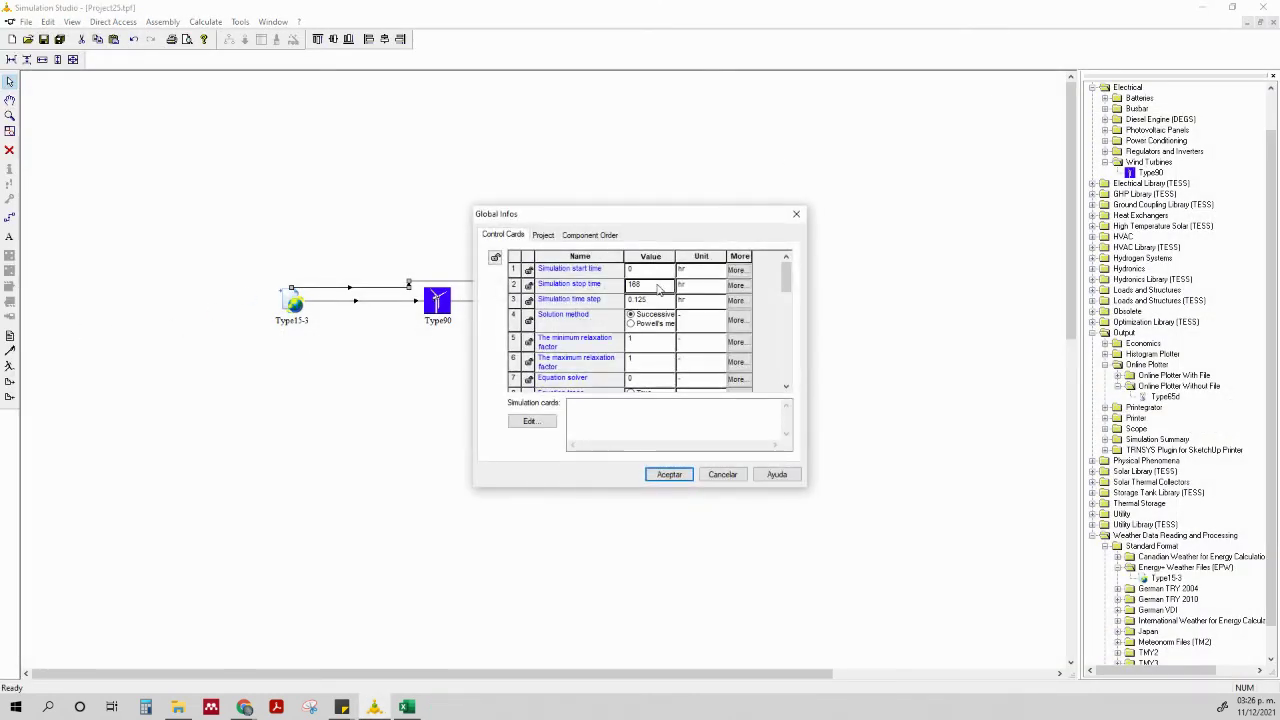
text(8760)
click(662, 303)
click(679, 479)
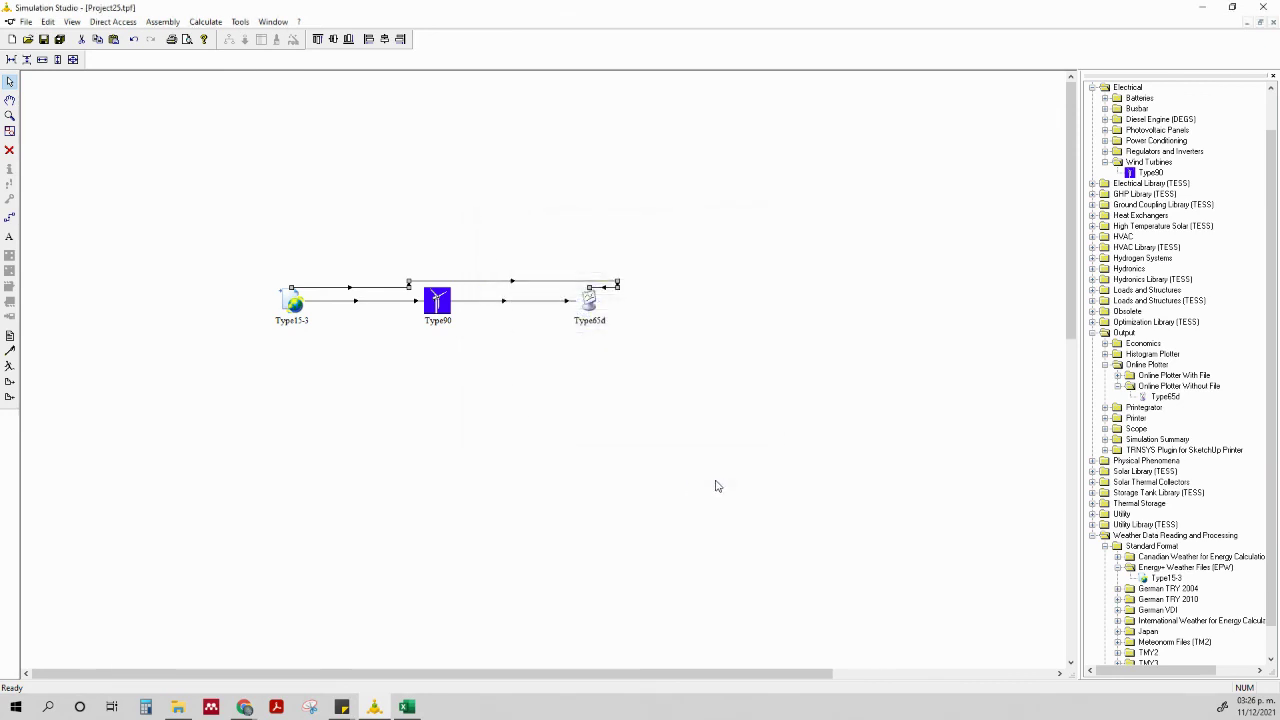
click(15, 367)
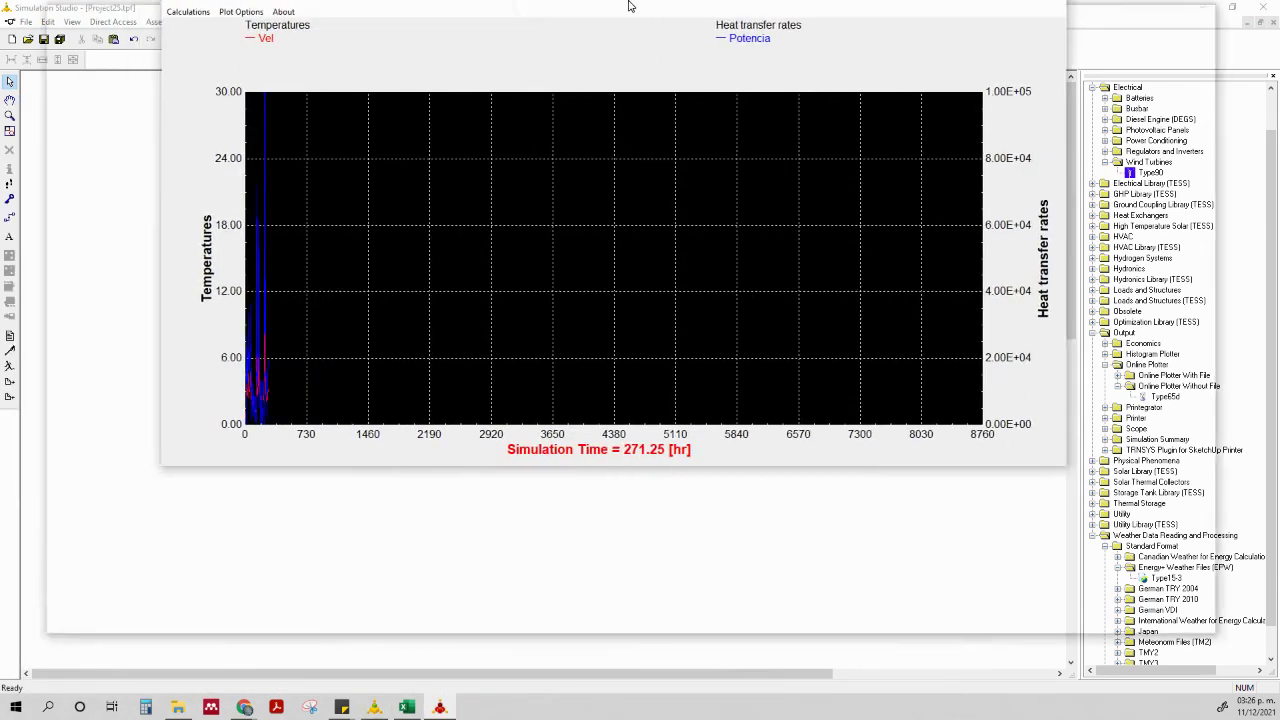
drag(629, 2, 630, 1)
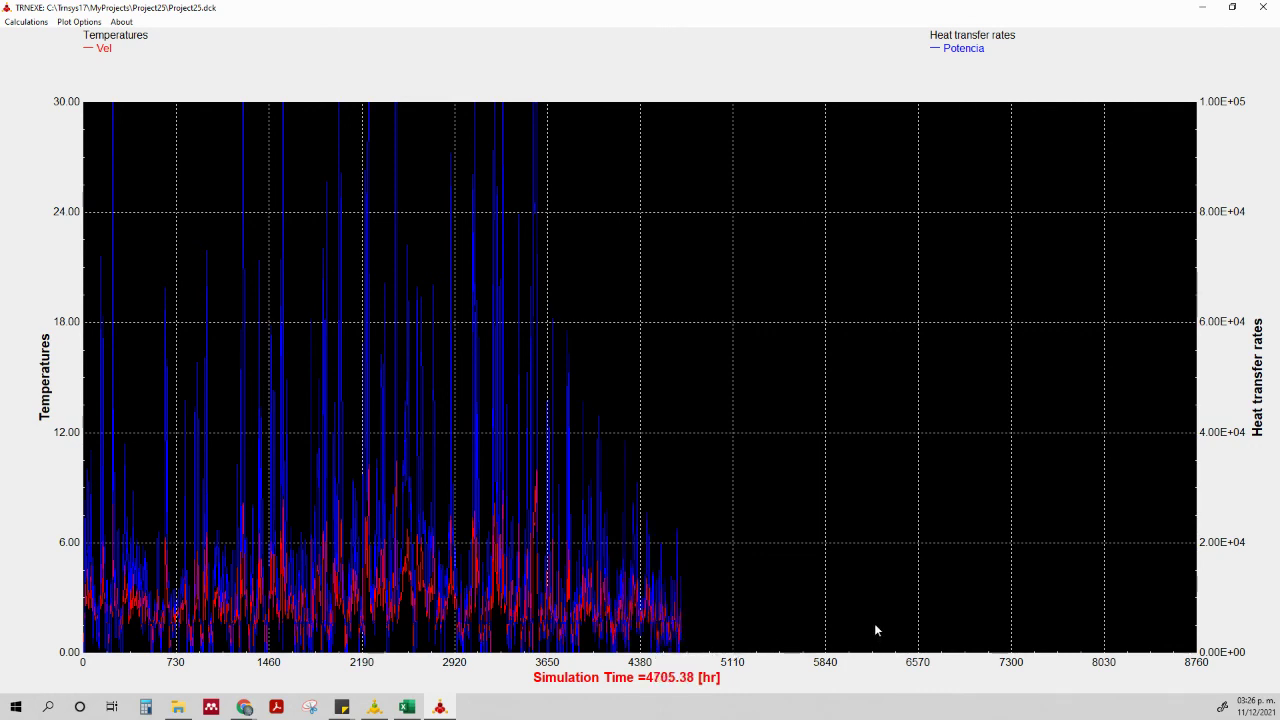
Give the online plot a white background and thick lines, and keep the plotter open when the calculations complete
click(79, 21)
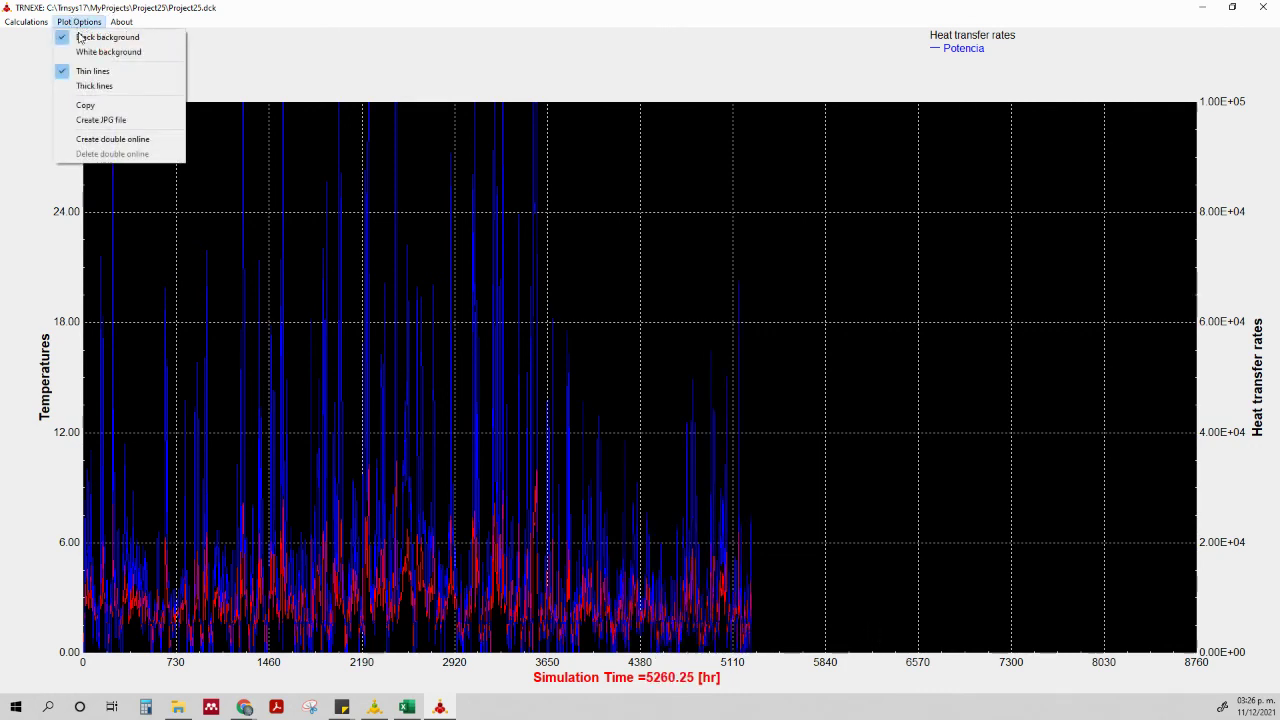
click(100, 59)
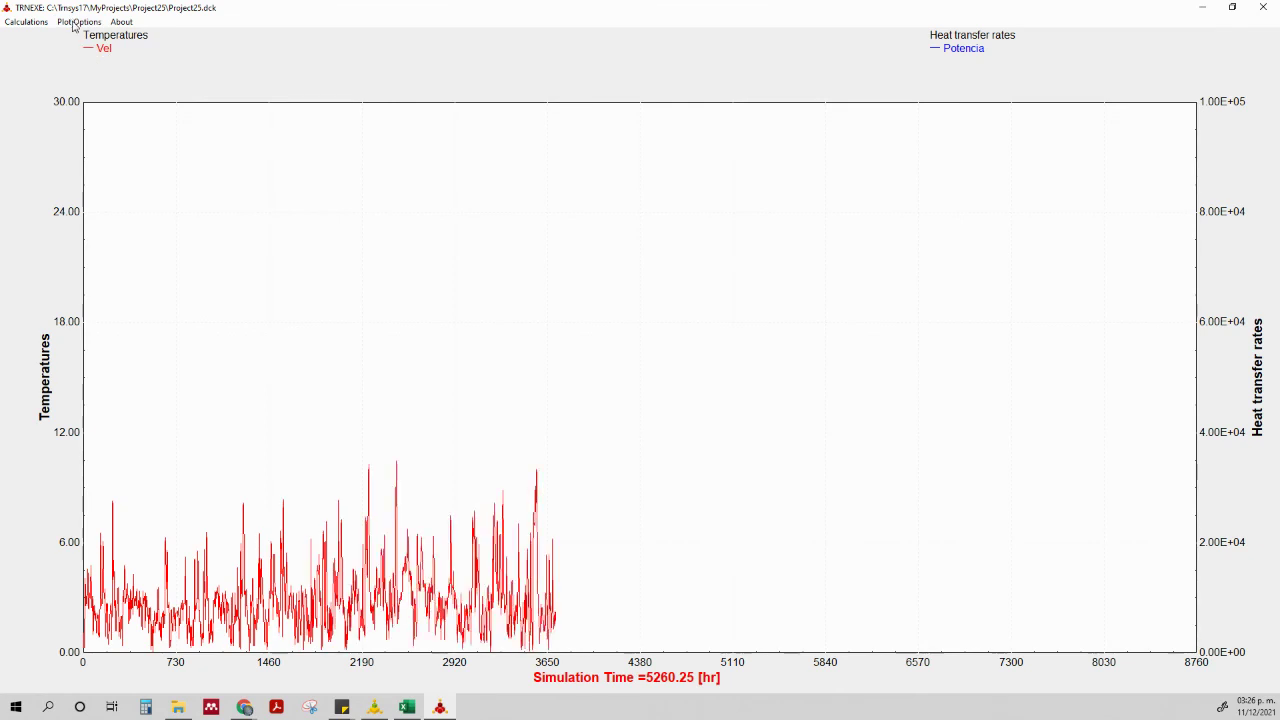
click(75, 22)
click(94, 86)
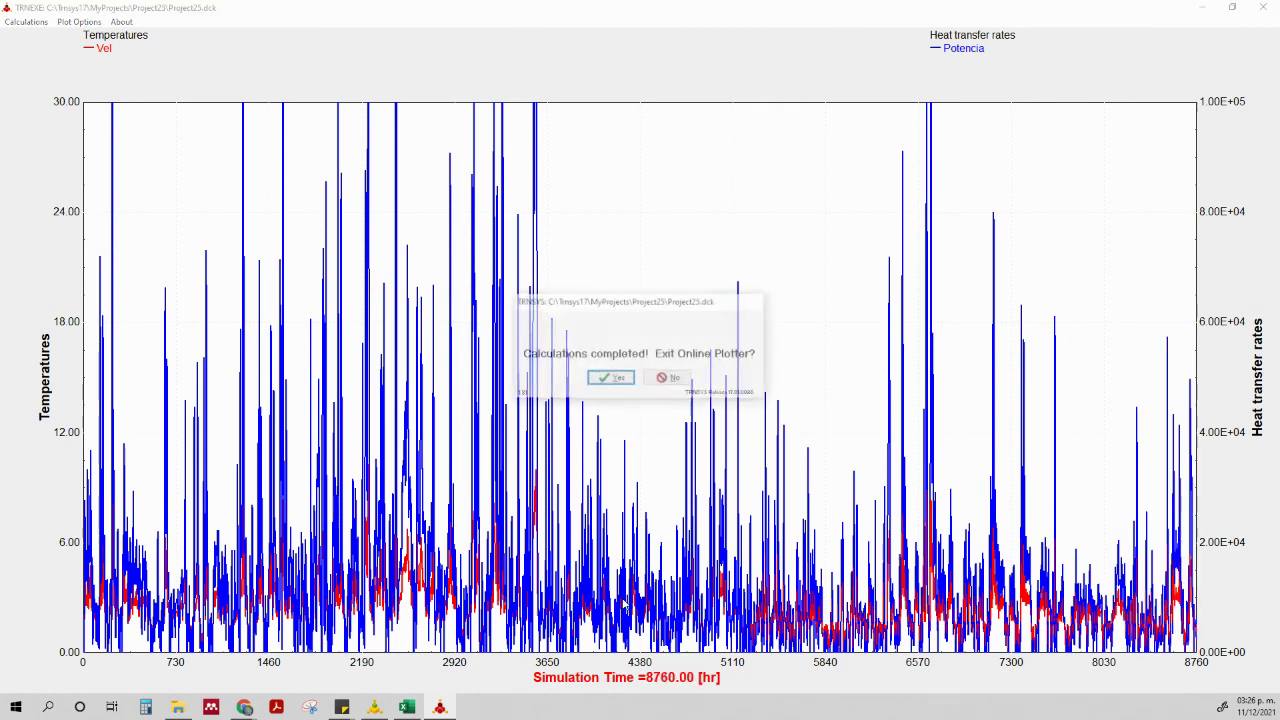
click(674, 381)
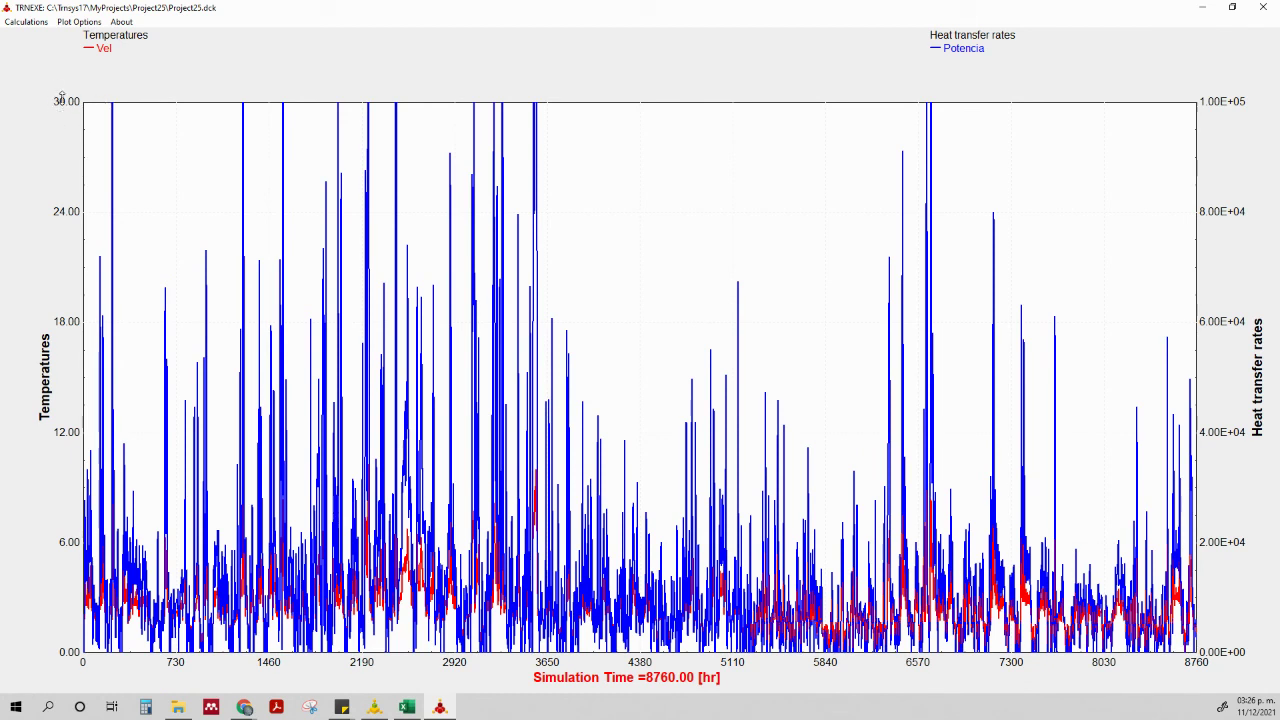
Set the maximum of the plot's Heat transfer rates axis to 200000
click(1214, 96)
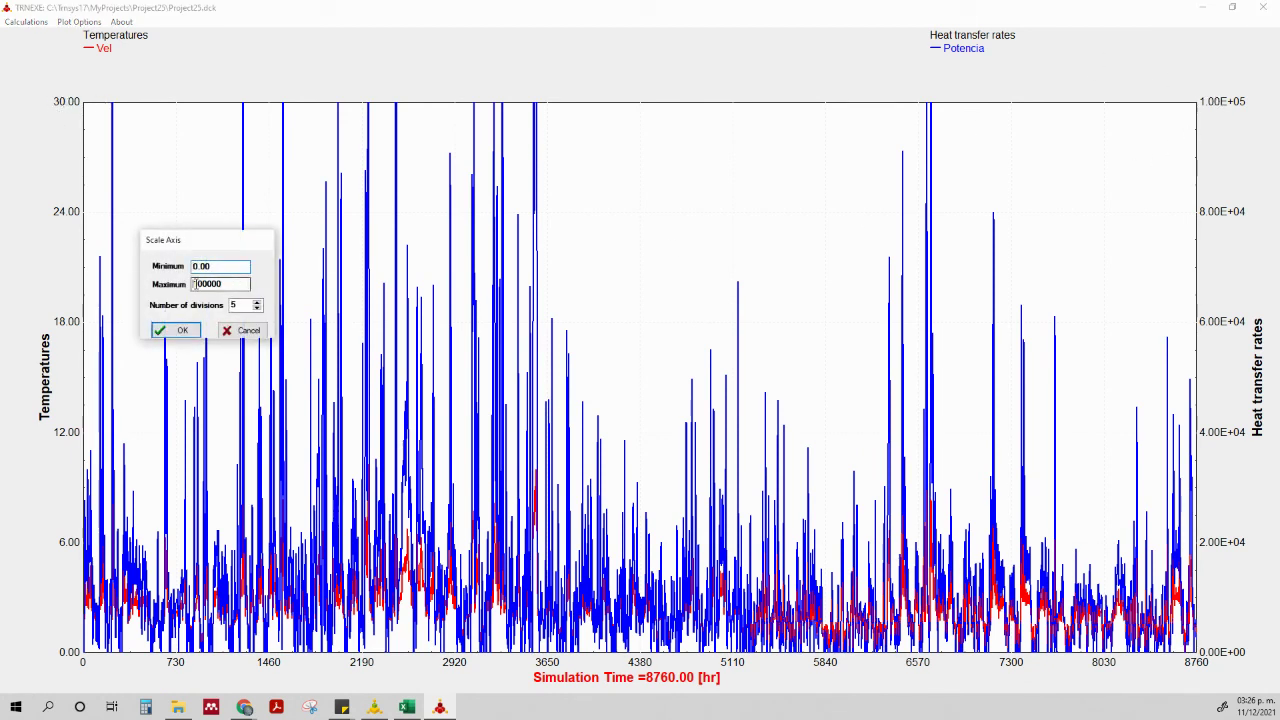
click(194, 284)
text(2)
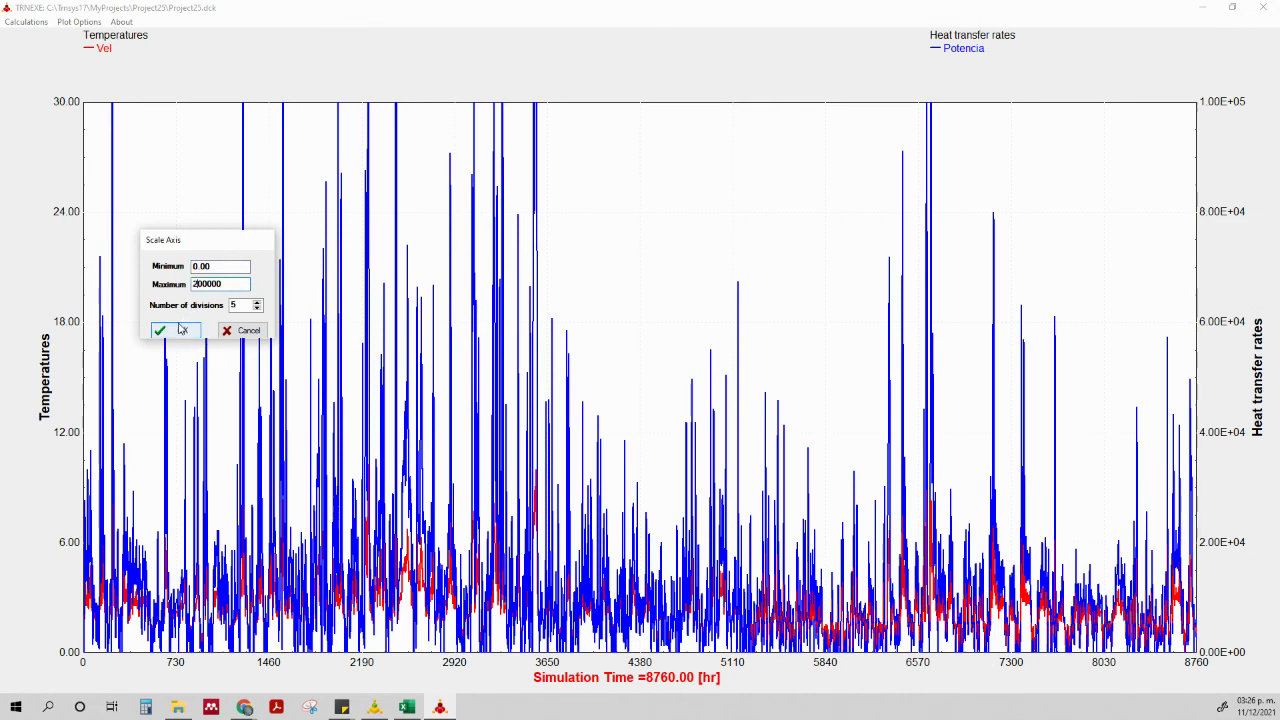
click(178, 330)
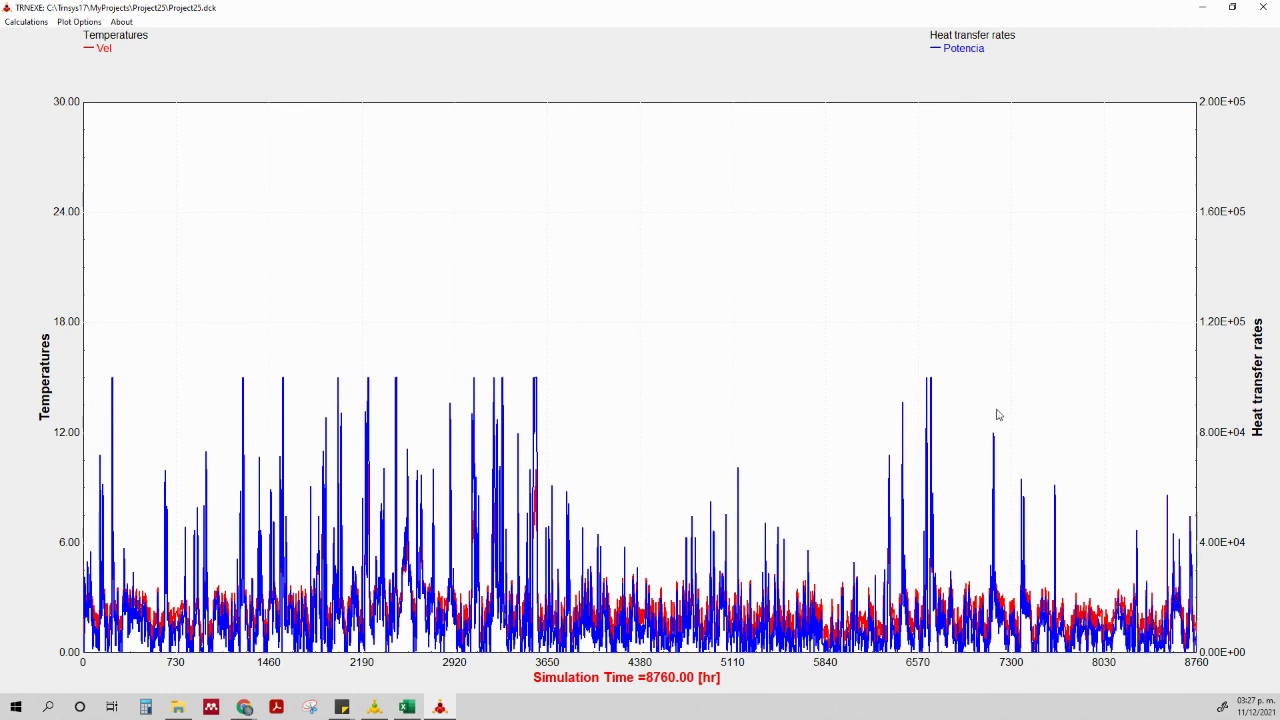
Read the wind velocity and power at the peak near 6640 hr and check the unit of Type90's power output
drag(823, 405, 930, 395)
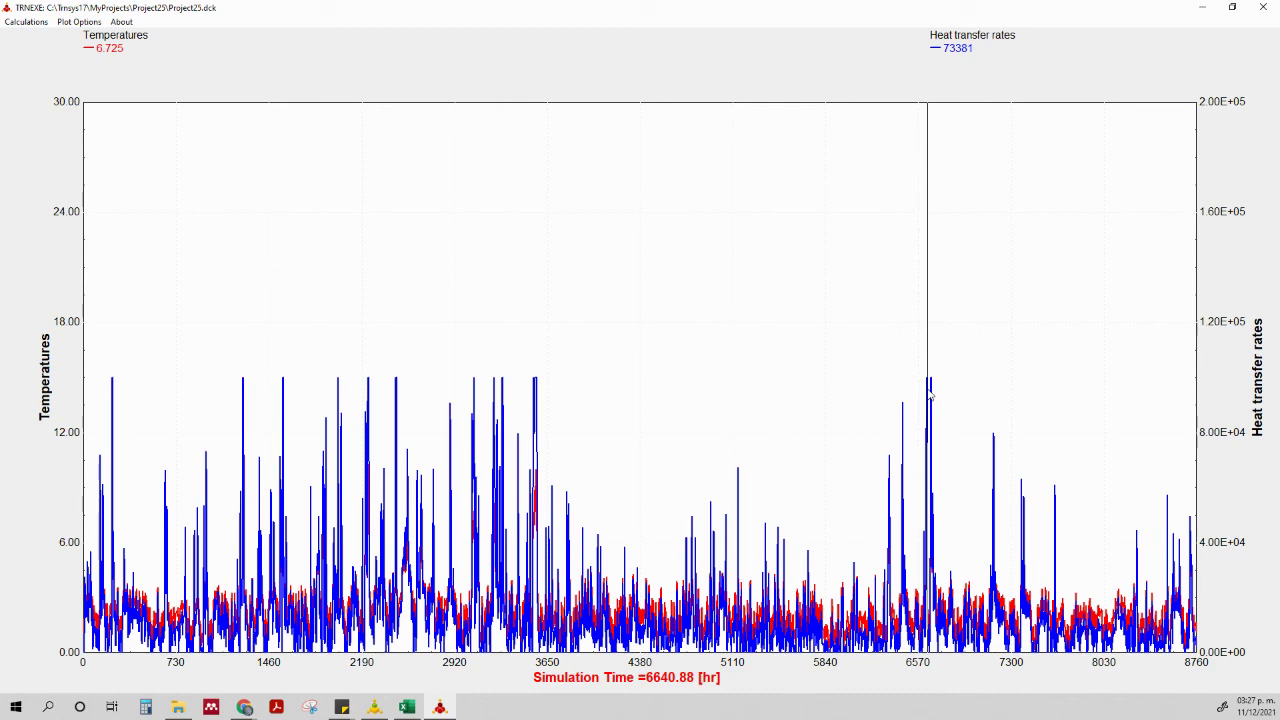
click(1202, 7)
double_click(452, 305)
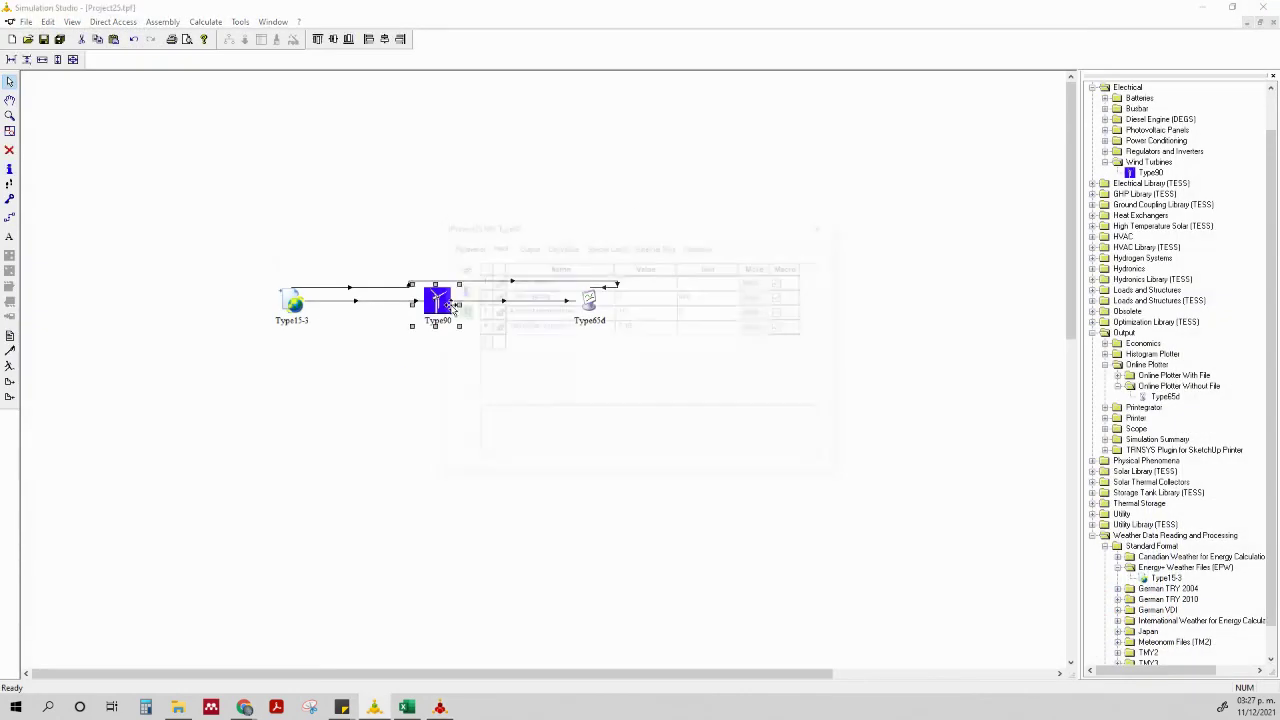
click(530, 246)
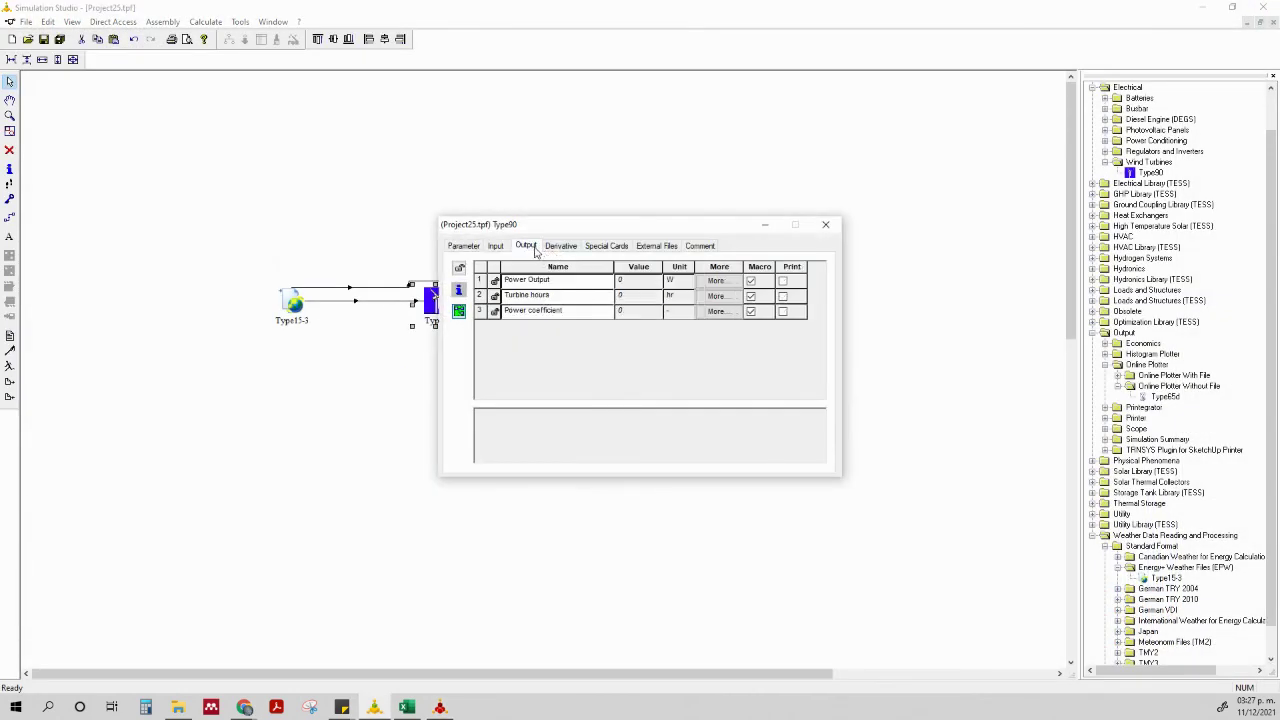
click(826, 224)
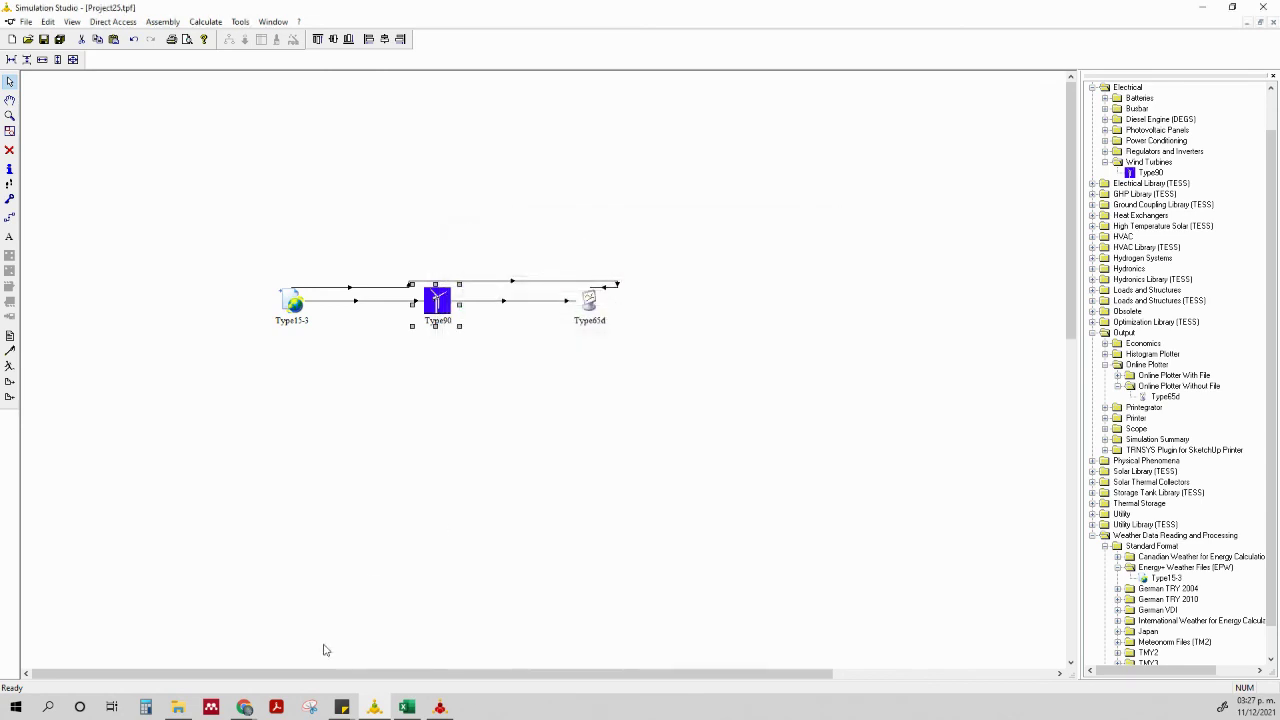
Zoom in on the plot between about 6378 and 6830 hr, read velocity and power near 6672 hr, and close the online plotter
click(440, 707)
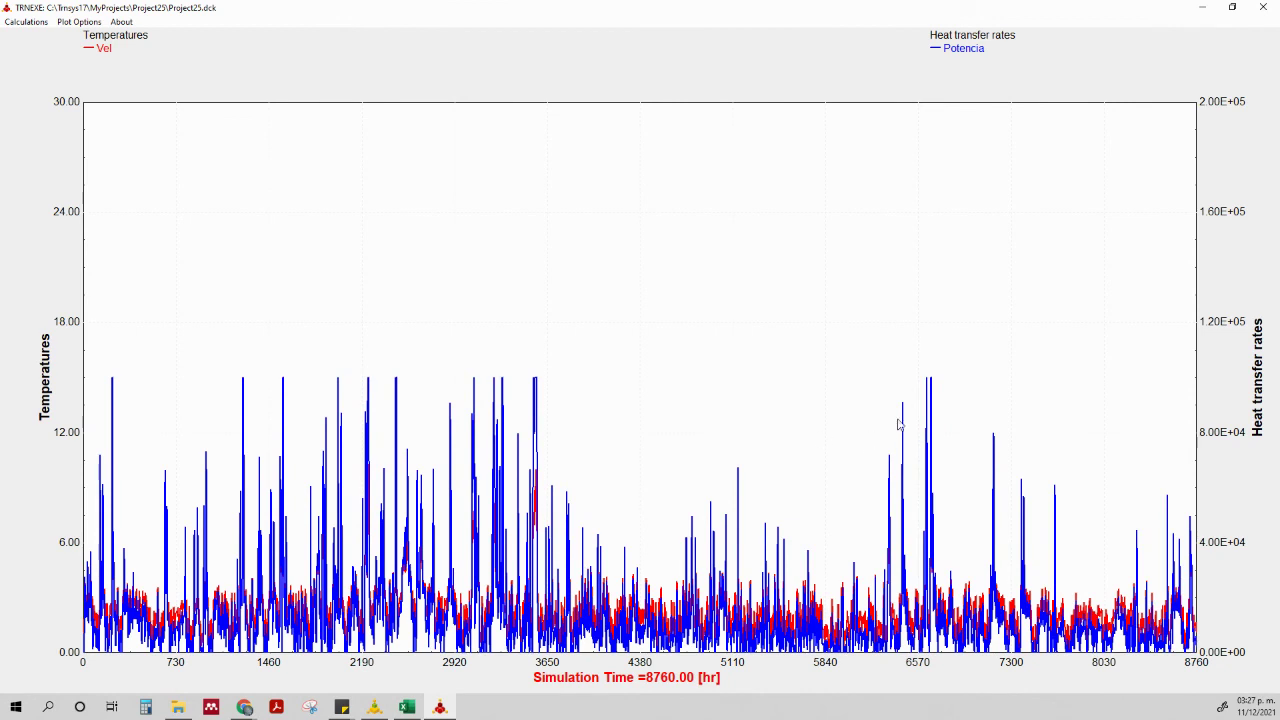
click(927, 408)
drag(896, 359, 951, 573)
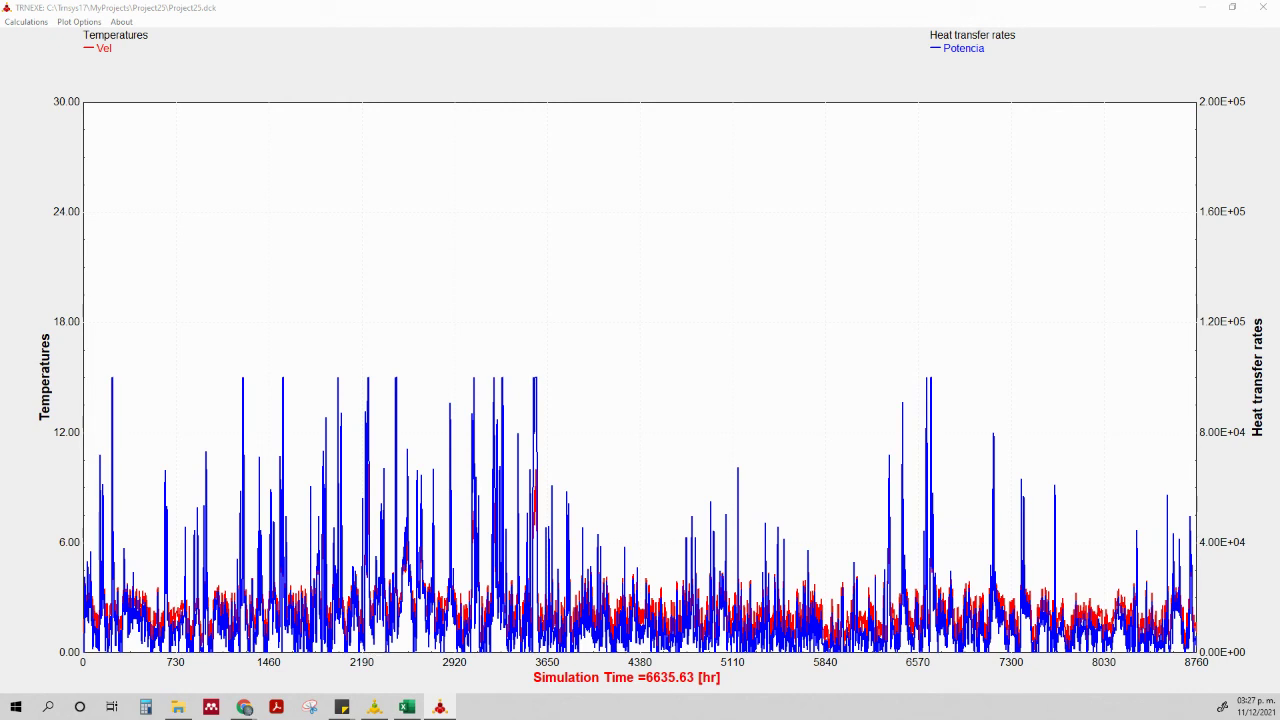
drag(2, 354, 688, 1)
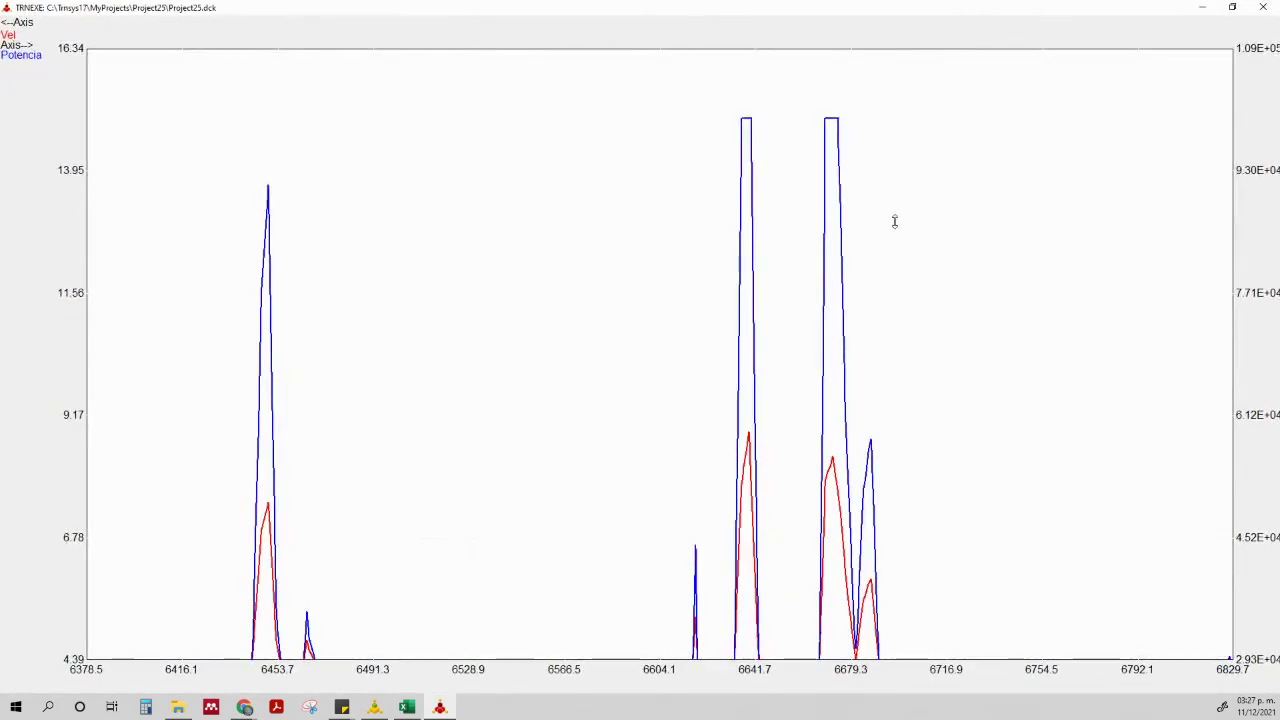
drag(817, 210, 833, 172)
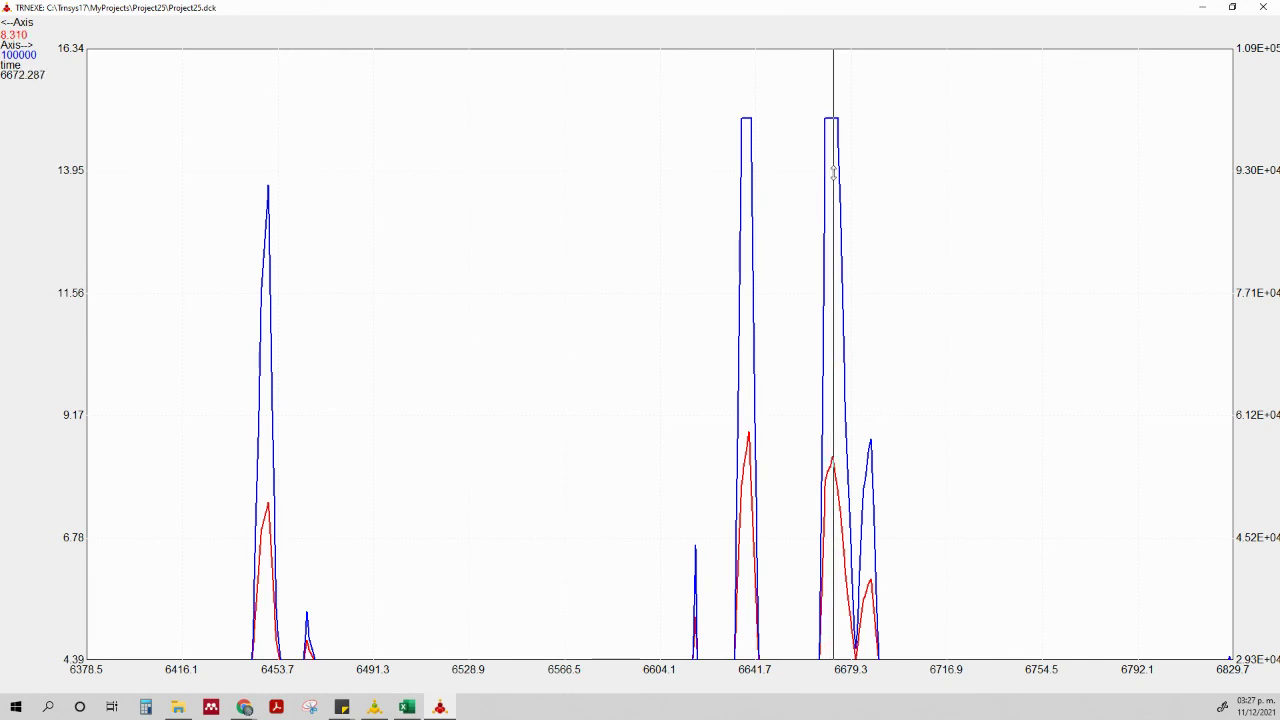
click(1263, 7)
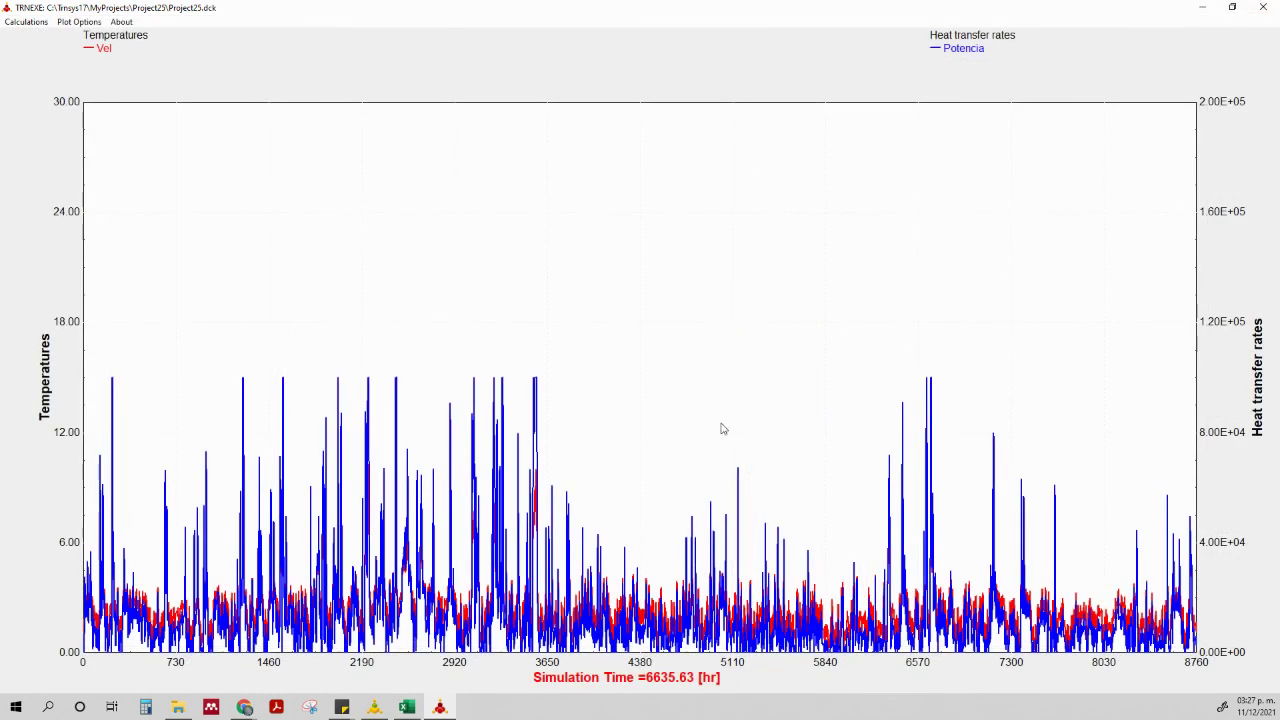
click(1262, 8)
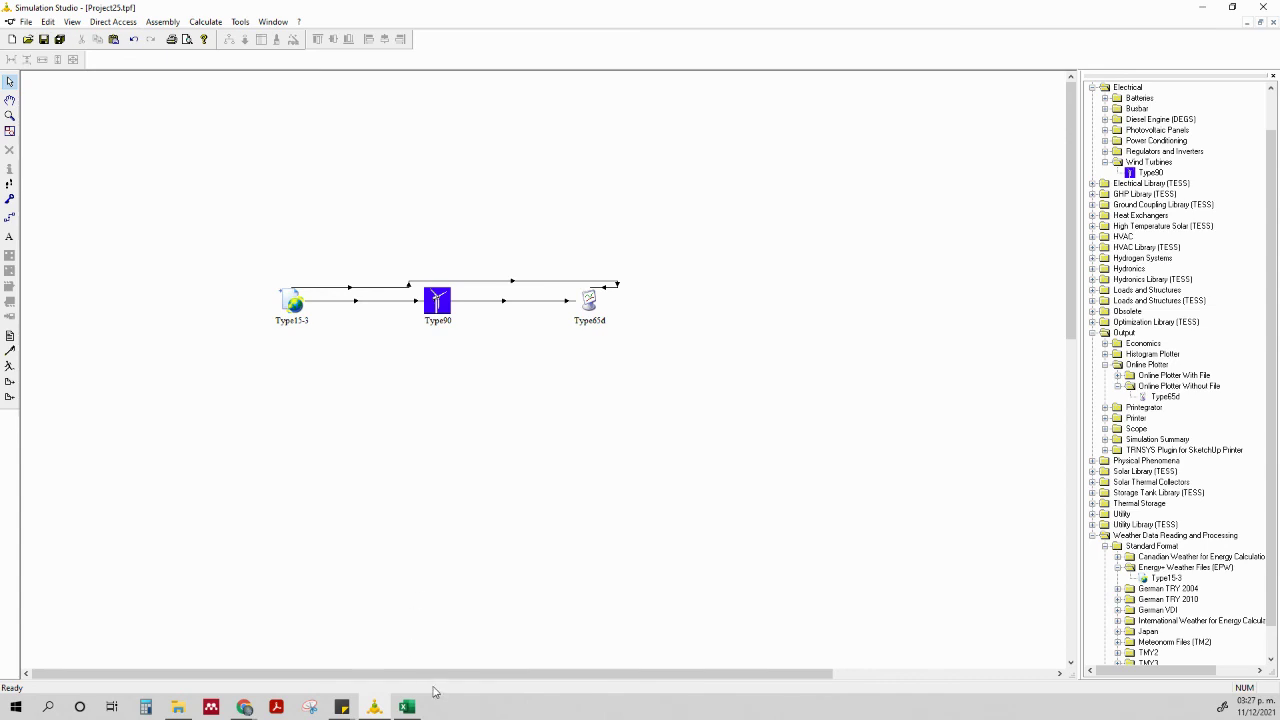
mouse_move(440, 675)
mouse_down()
mouse_move(495, 675)
mouse_move(437, 676)
mouse_up()
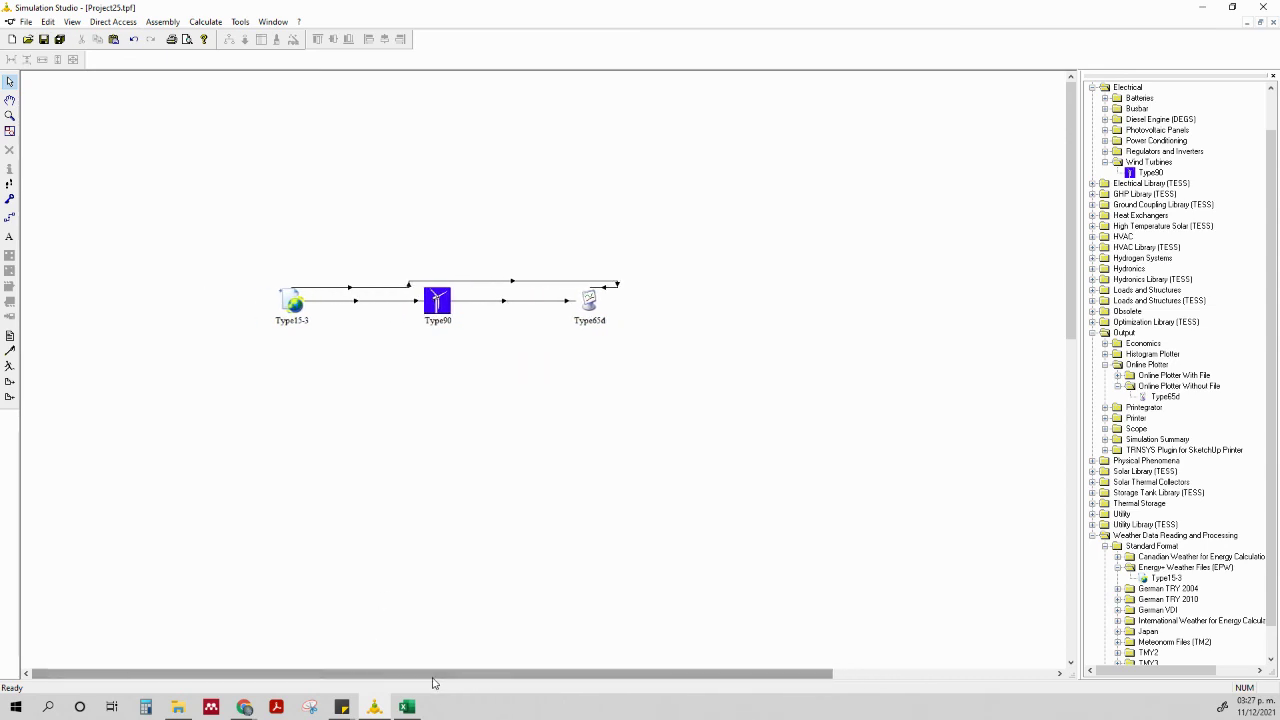